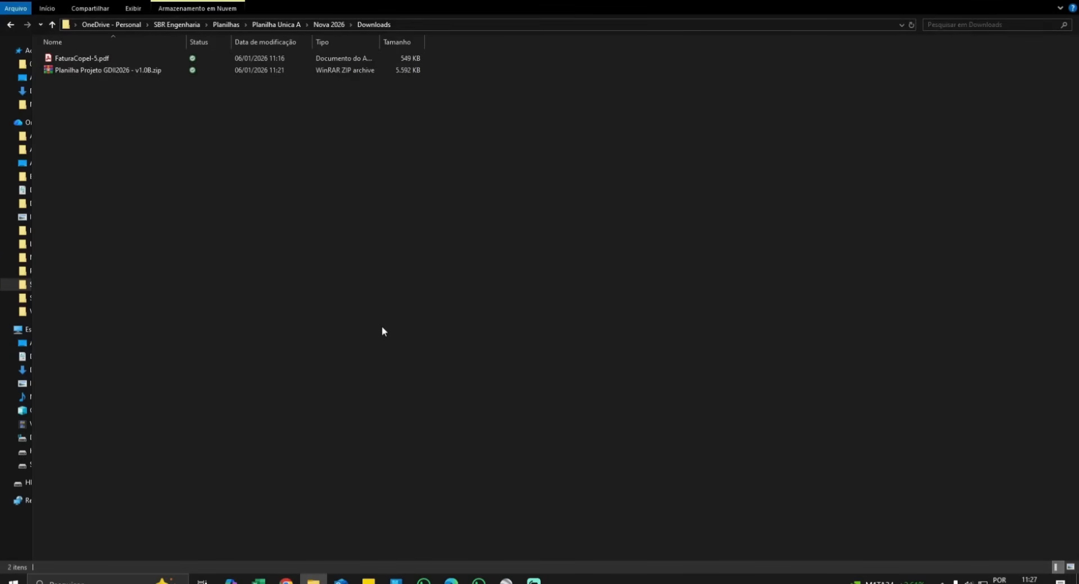
- Extract the .xlsm from the zip into a new Planilha Projeto GDII2026 - v1.0B folder in Downloads
left_click(115, 72)
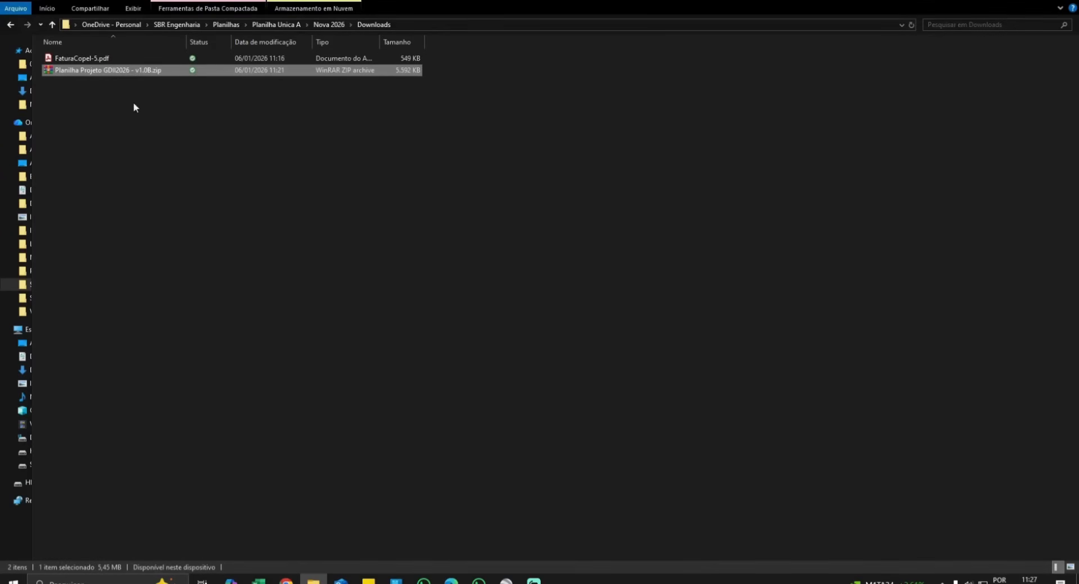
double_click(103, 72)
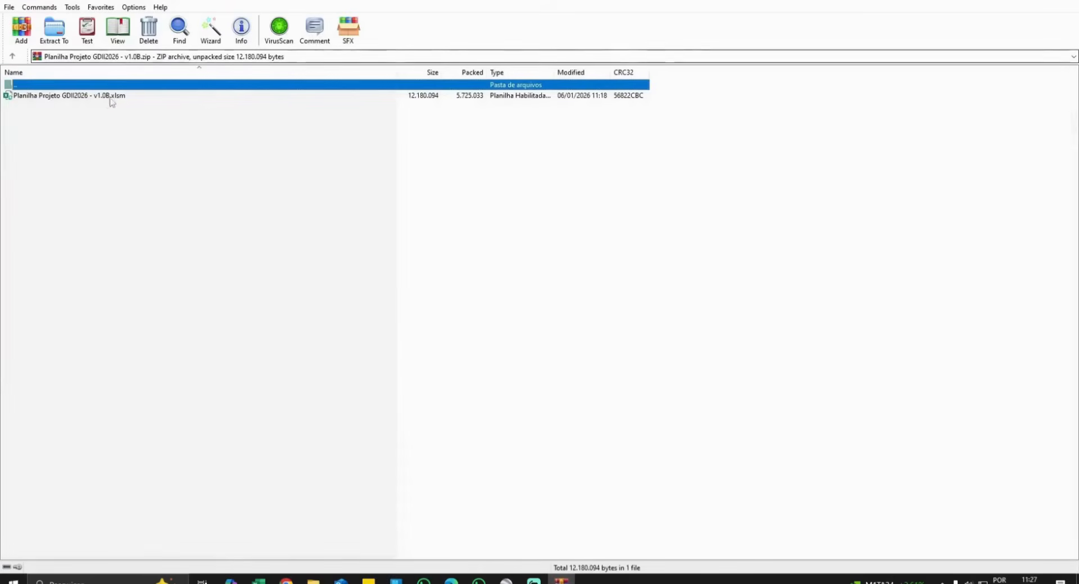
left_click(82, 97)
left_click(623, 242)
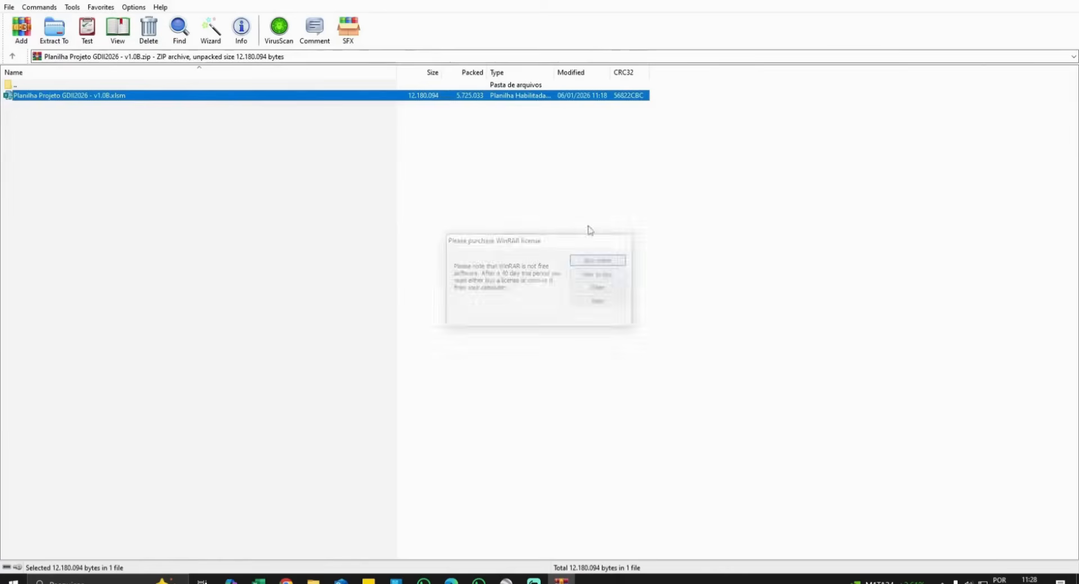
left_click(59, 34)
left_click(572, 402)
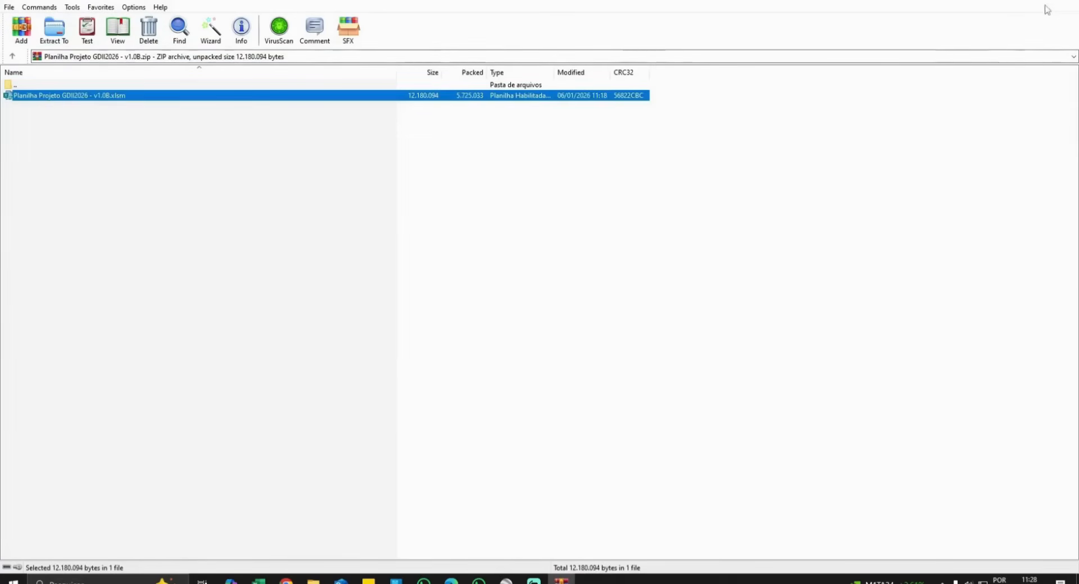
left_click(1065, 2)
left_click(290, 192)
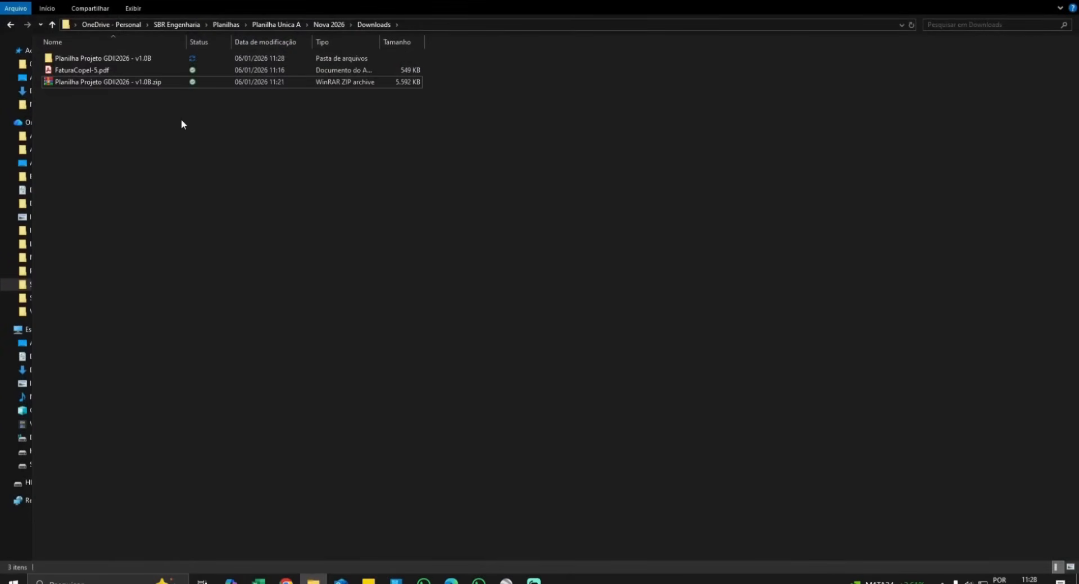
- Unblock Planilha Projeto GDII2026 - v1.0B.xlsm in its Properties, then open it in Excel
double_click(129, 58)
right_click(128, 59)
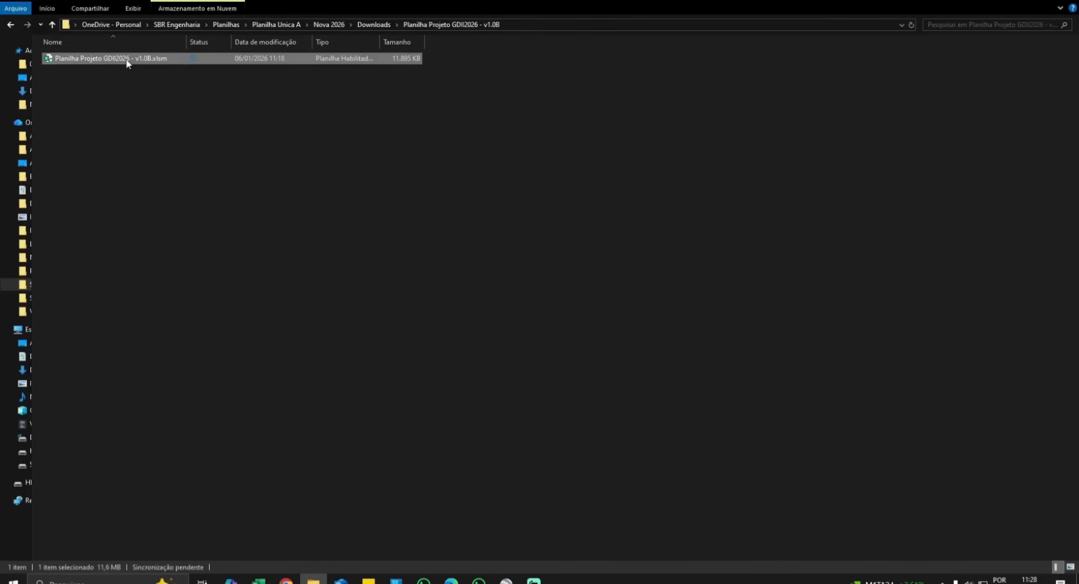
left_click(163, 459)
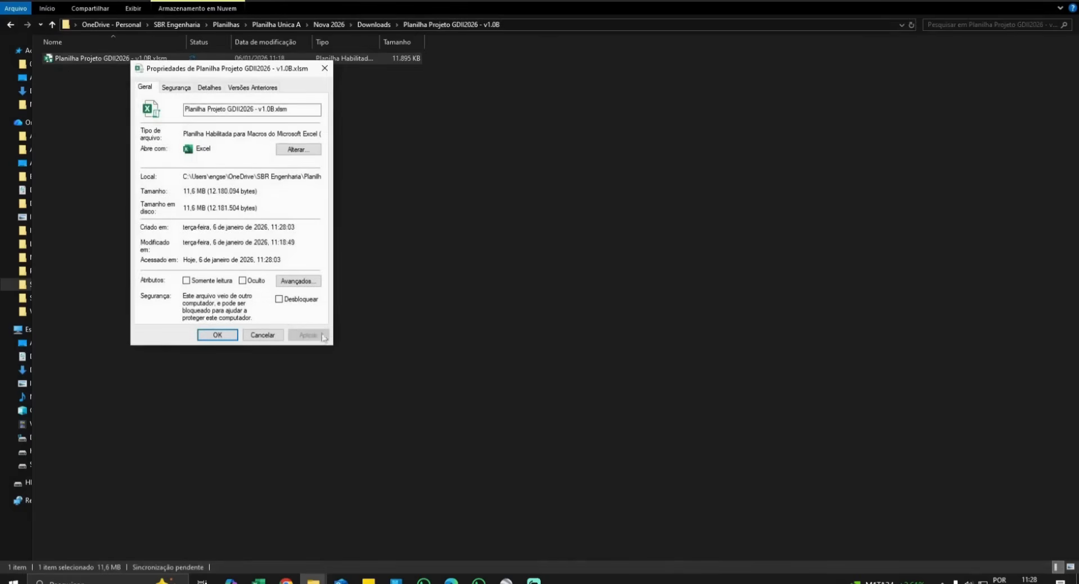
left_click(279, 300)
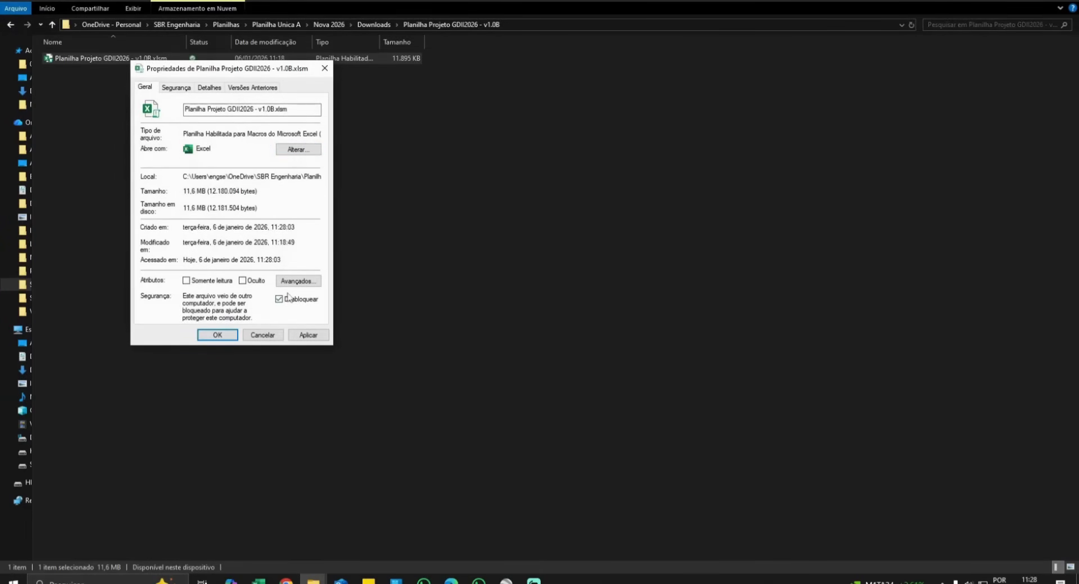
left_click(223, 335)
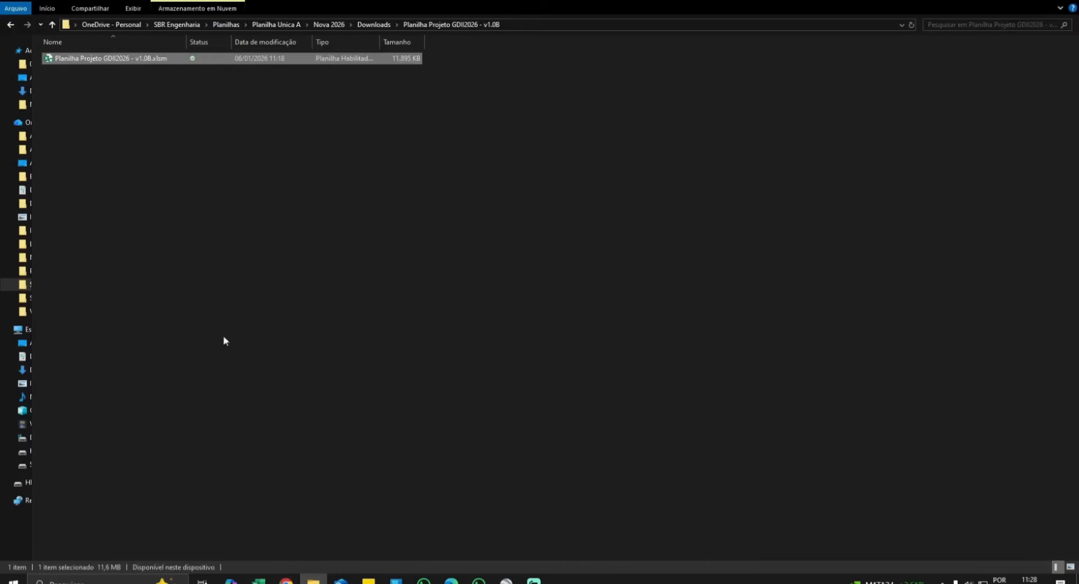
double_click(137, 59)
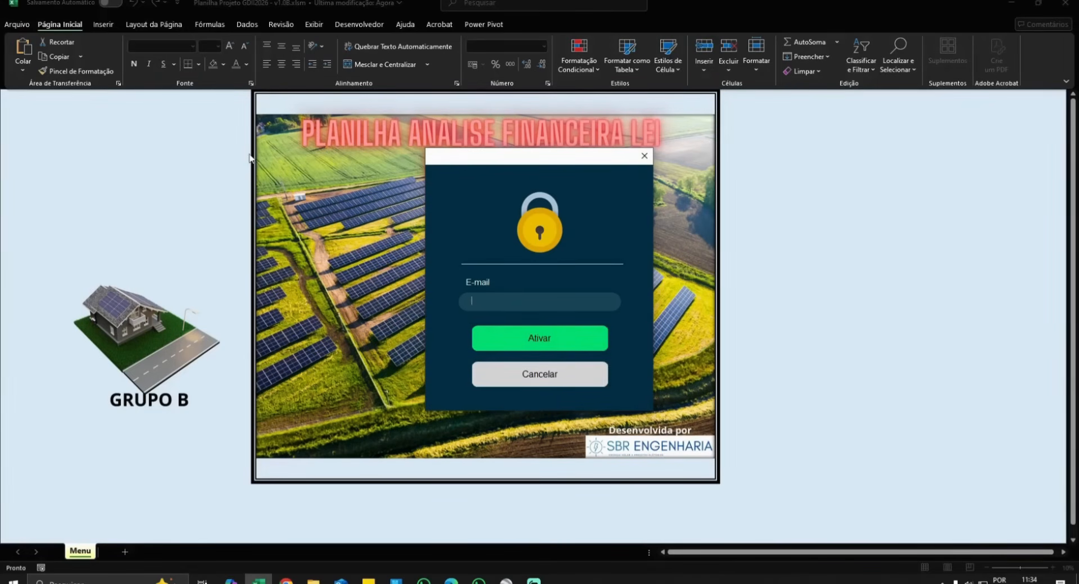
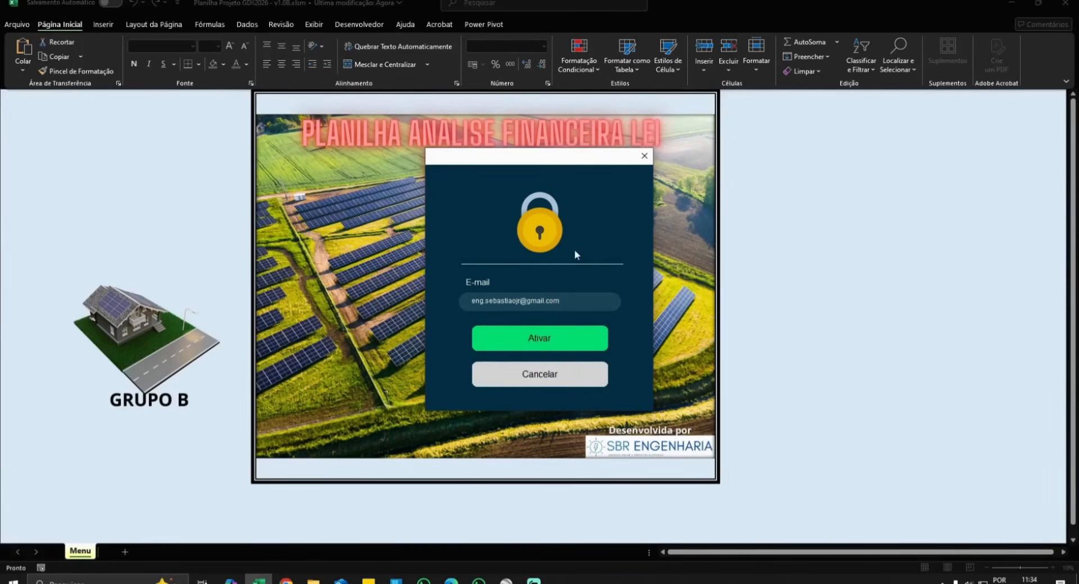
- Enter the user's e-mail address in the activation dialog and activate the workbook
left_click(556, 340)
left_click(573, 324)
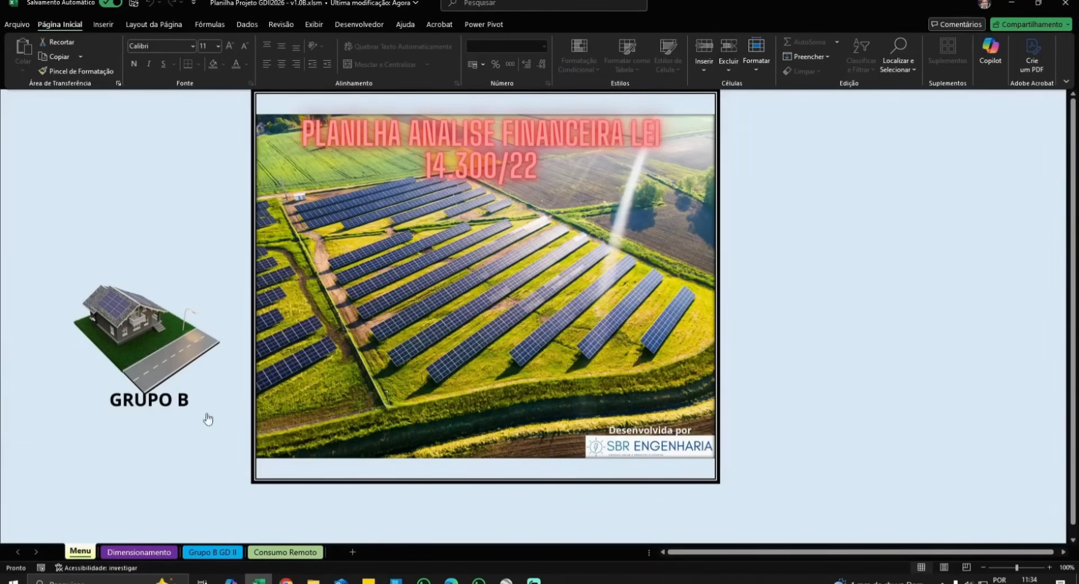
- Browse the Dimensionamento, Grupo B GD II and Consumo Remoto sheets, ending on Grupo B GD II
left_click(143, 553)
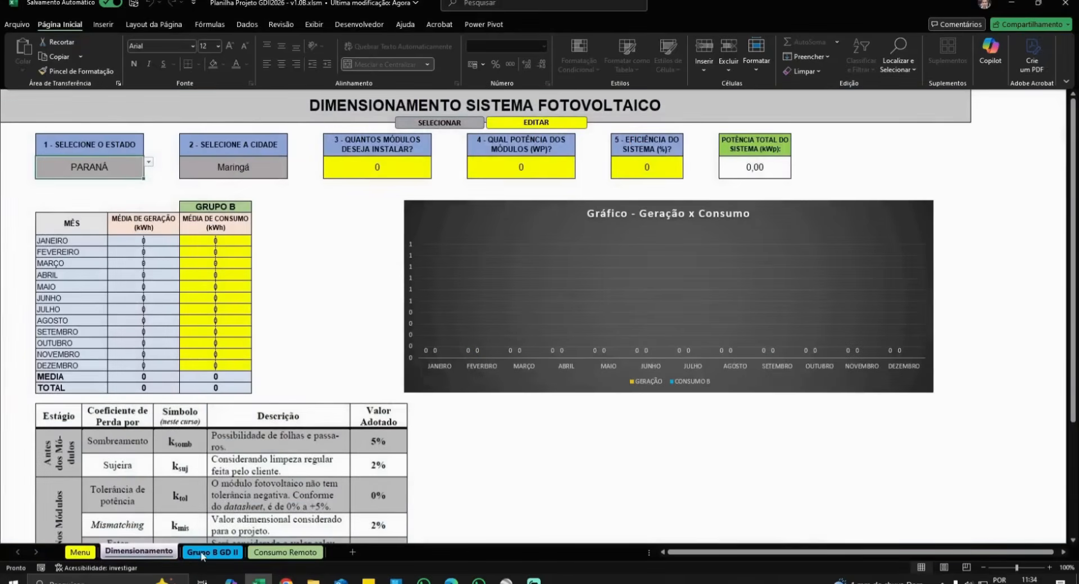
left_click(213, 552)
left_click(284, 552)
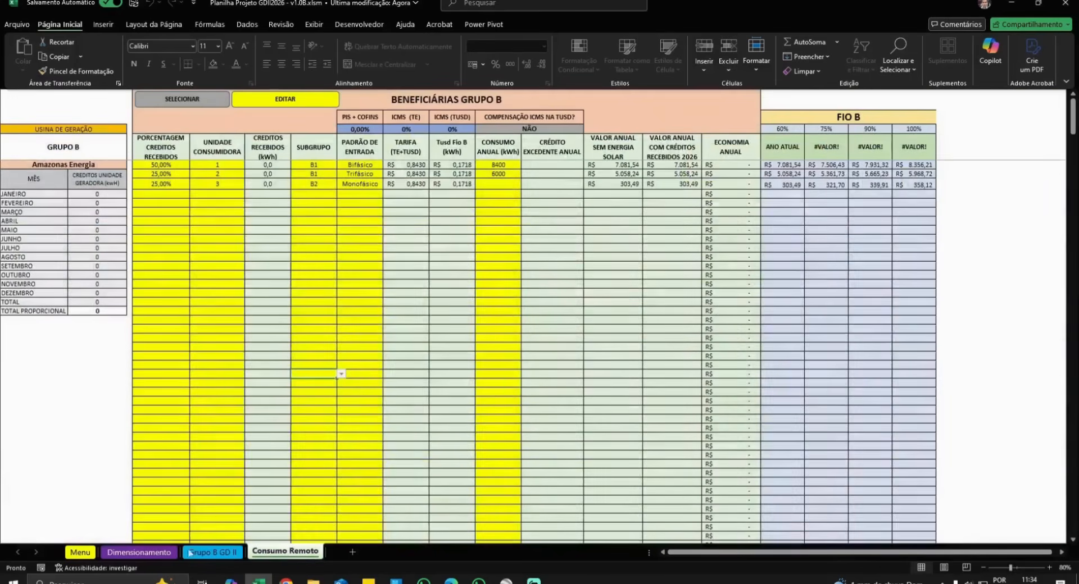
left_click(138, 553)
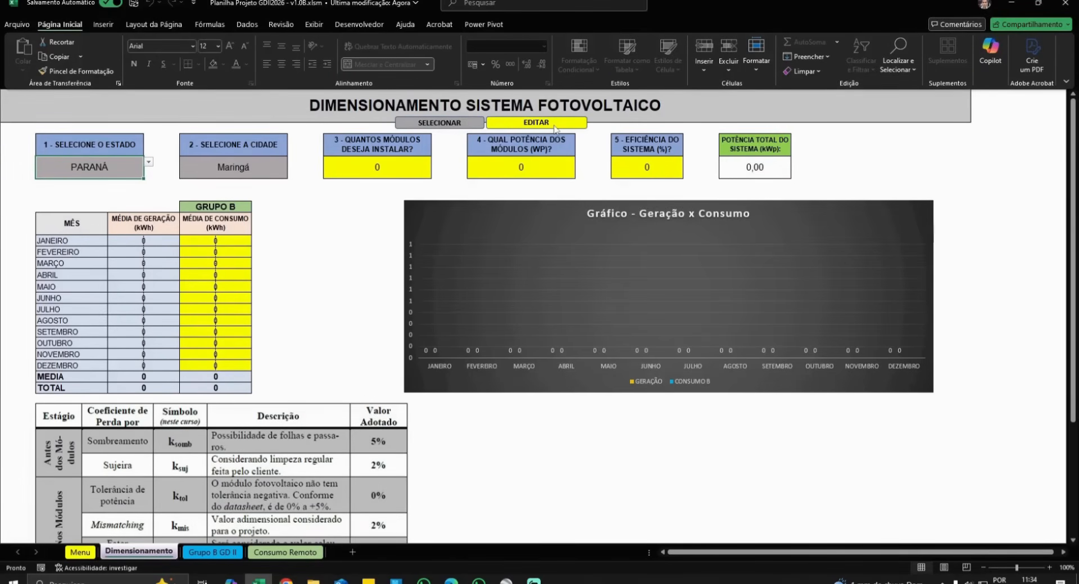
left_click(209, 552)
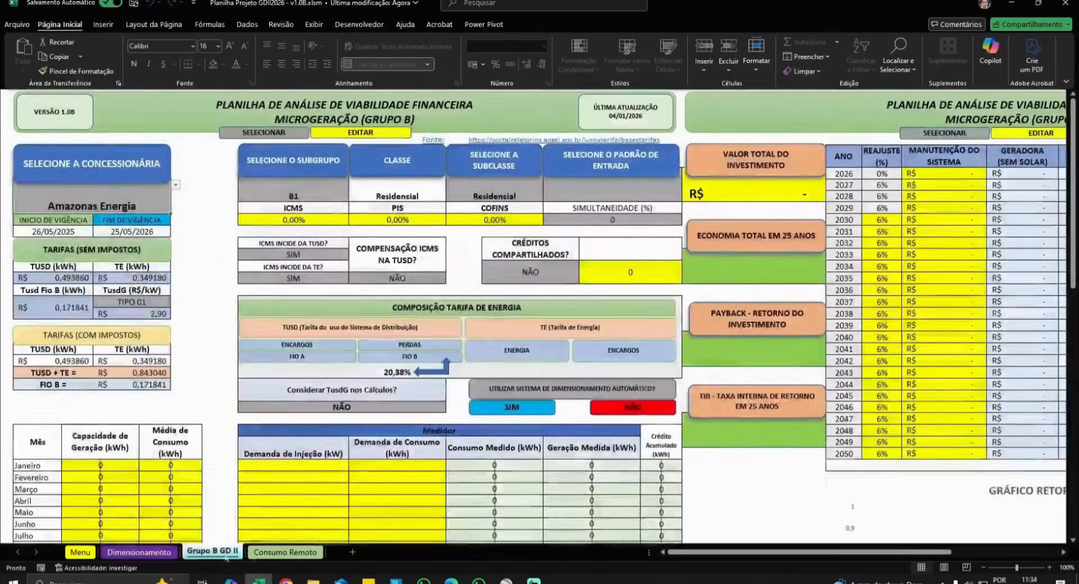
left_click(285, 552)
left_click(204, 554)
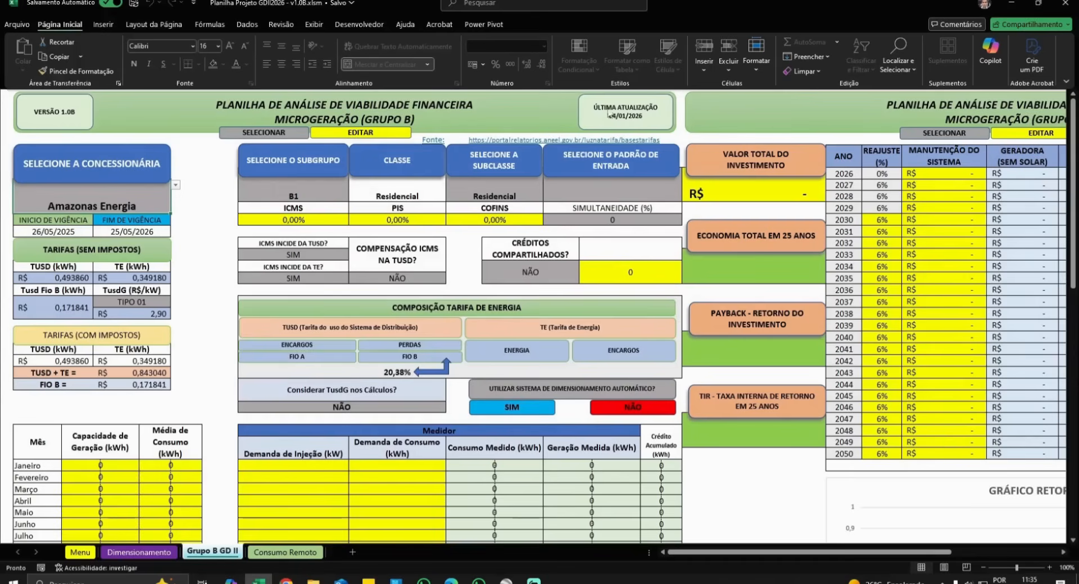
- Pick Copel-DIS as the concessionária, loading TUSD 0,366670, TE 0,275750 and Fio B 0,159136
left_click(176, 185)
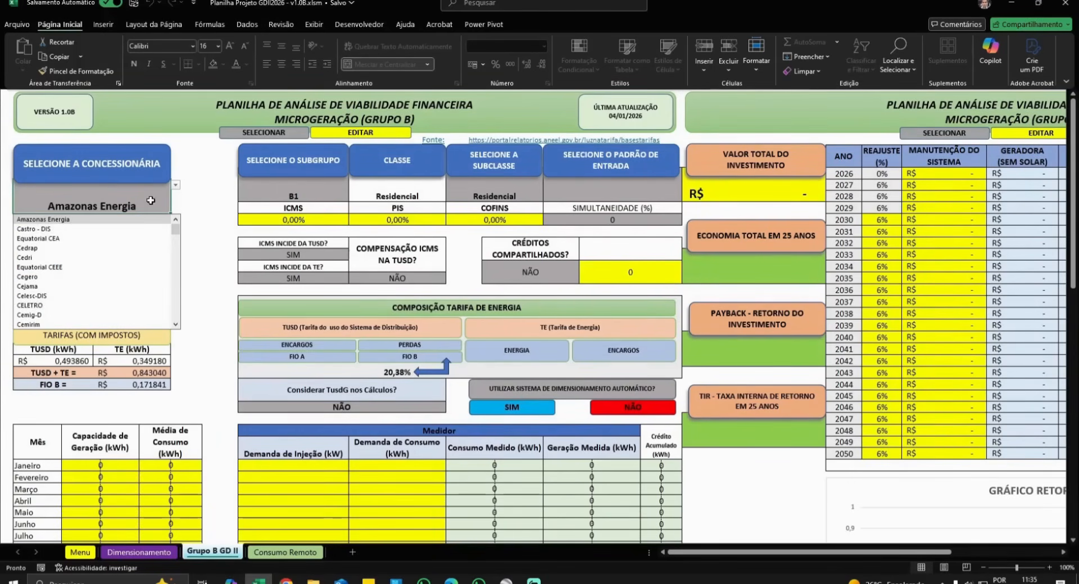
left_click(61, 241)
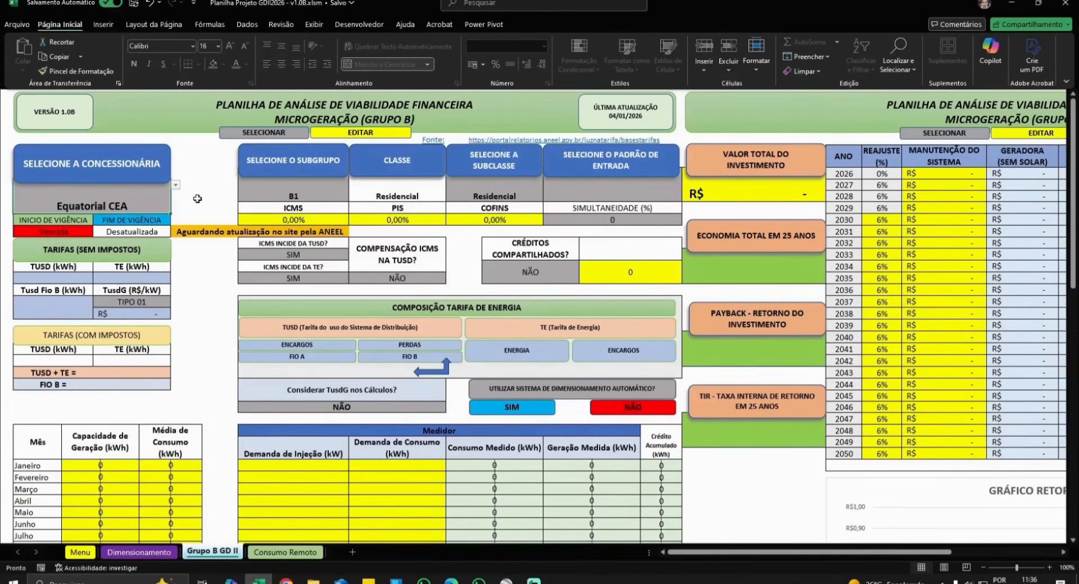
left_click(176, 185)
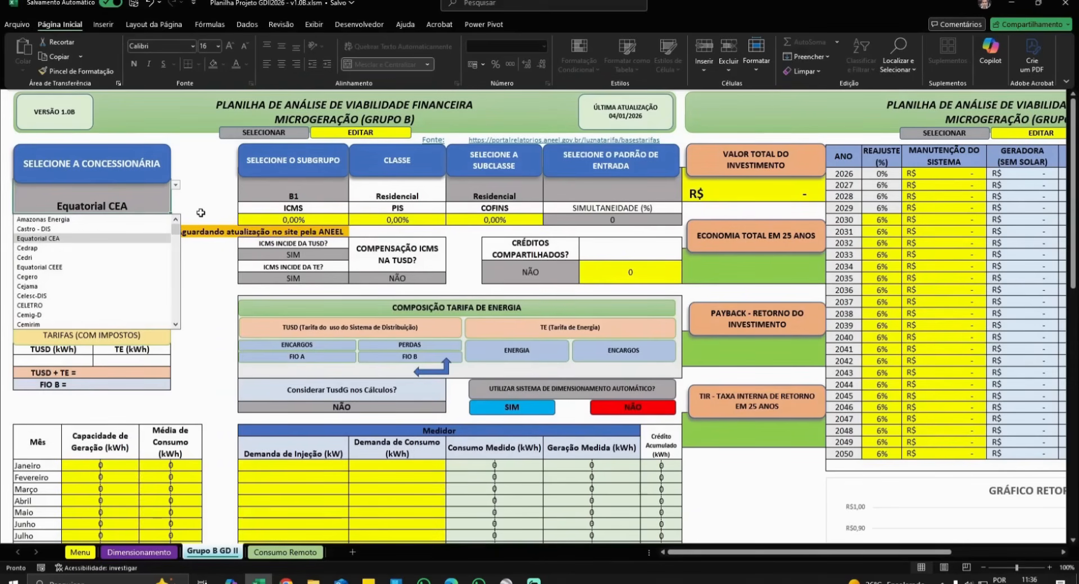
scroll(128, 269, "down", 8)
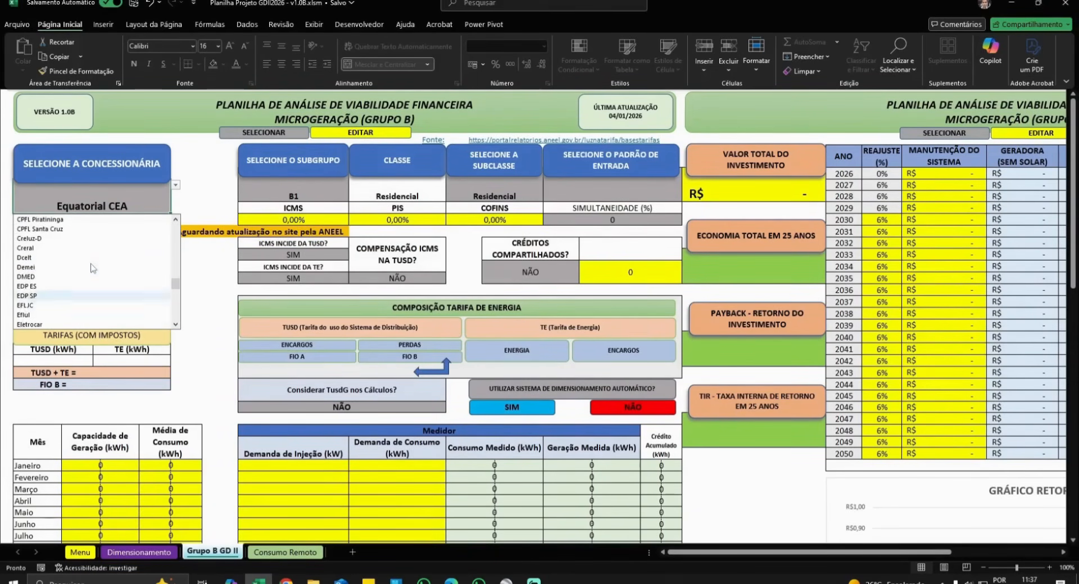
left_click(89, 247)
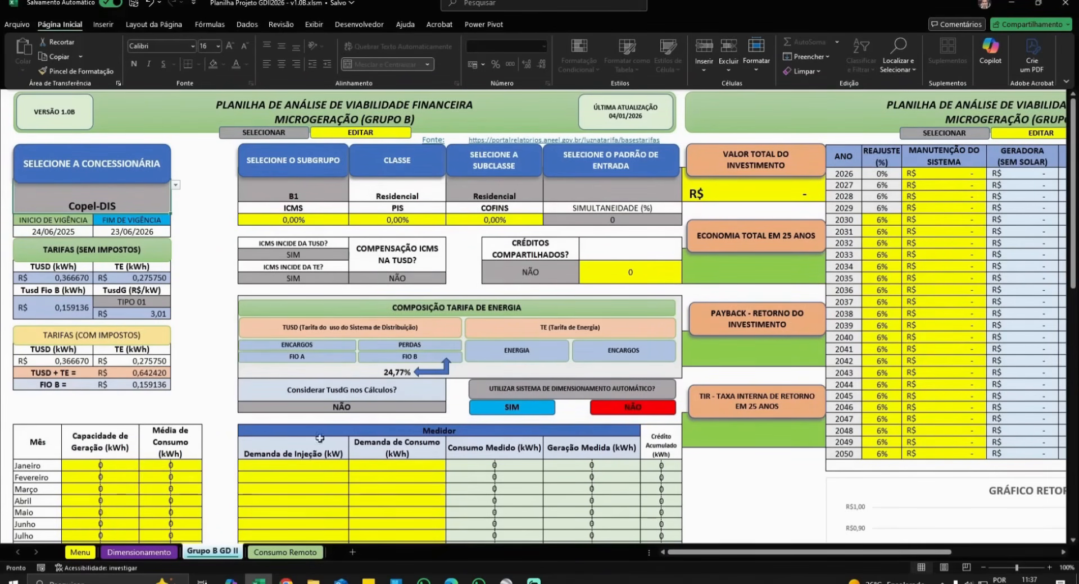
- Open FaturaCopel-5.pdf from Downloads in Acrobat and scroll to the bill's charges and tax rates
left_click(313, 581)
left_click(52, 25)
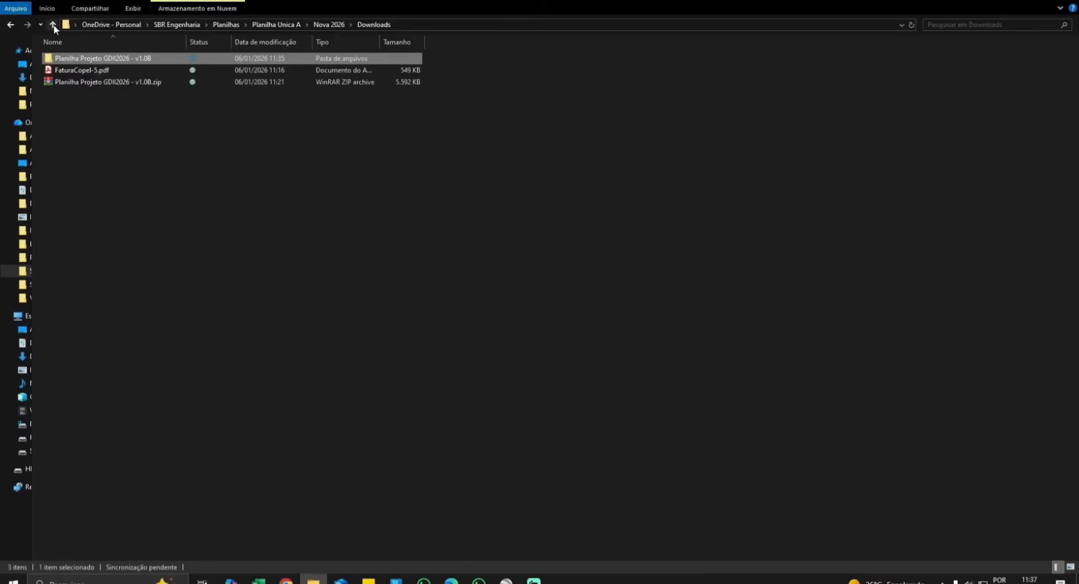
left_click(91, 69)
double_click(91, 70)
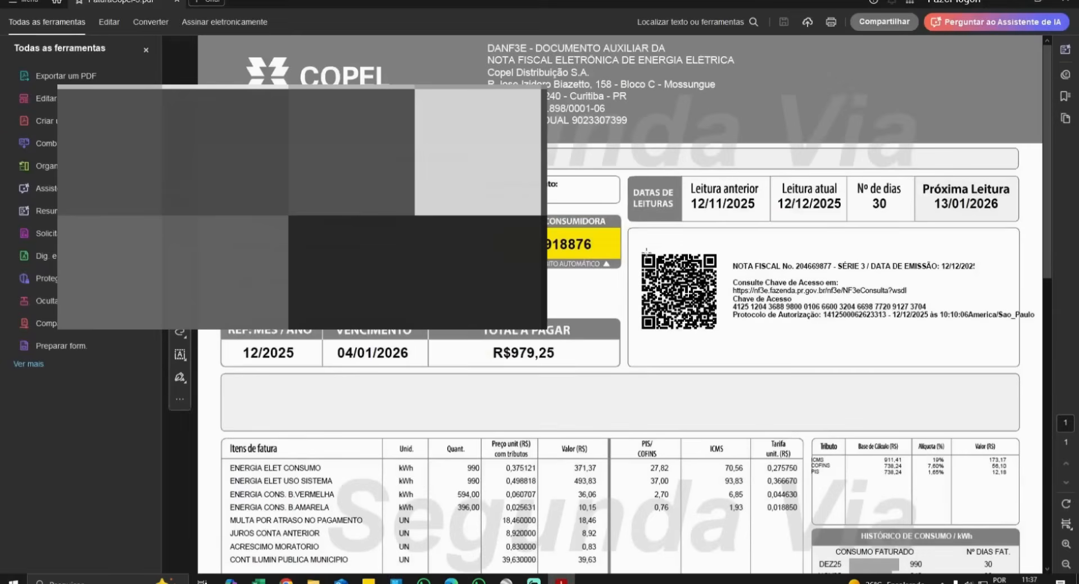
left_click(146, 50)
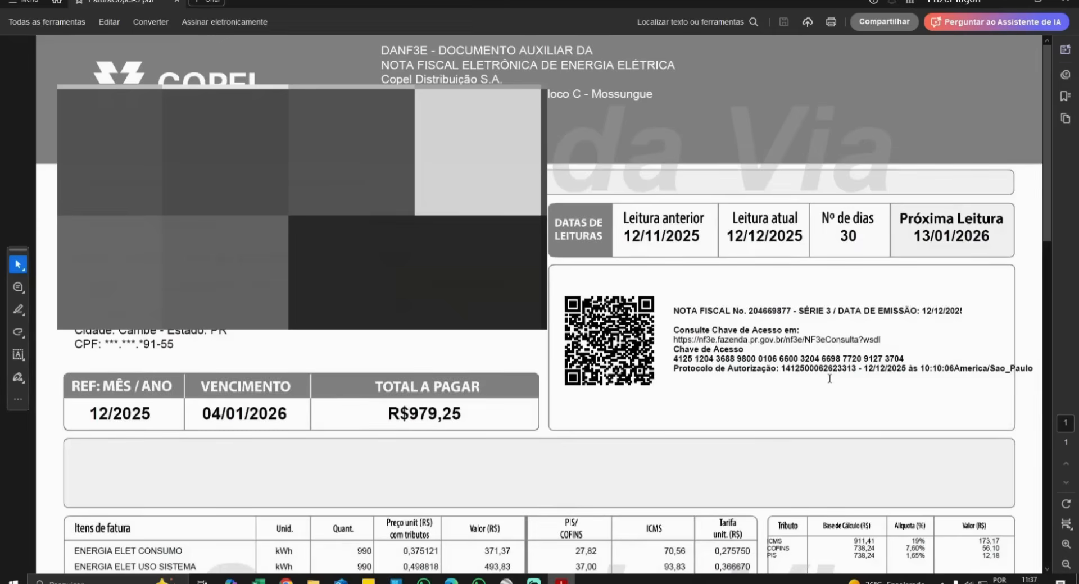
scroll(830, 378, "down", 5)
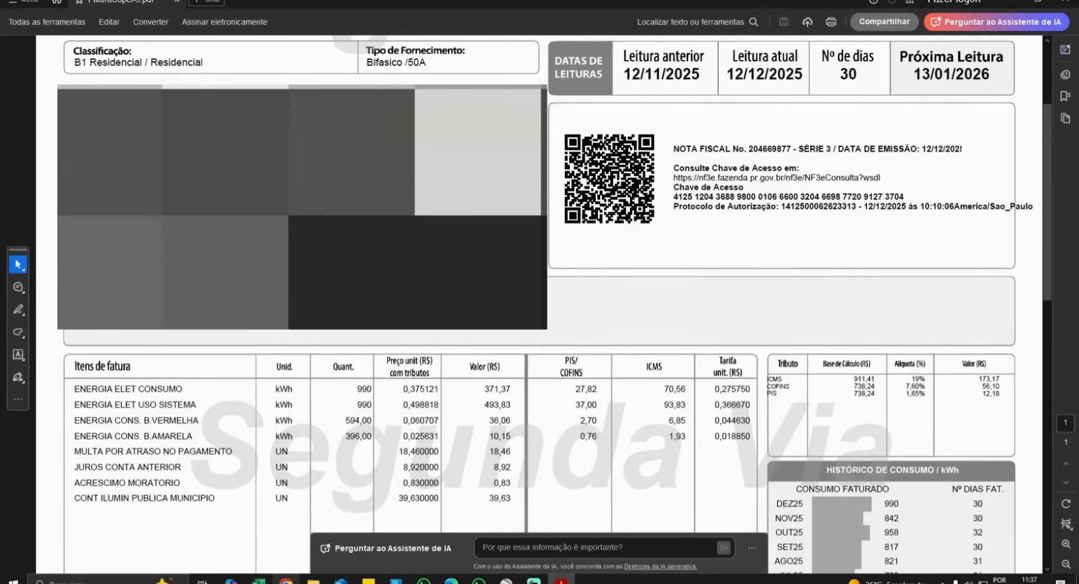
left_click(258, 580)
- Enter ICMS 19%, PIS 1,25% and COFINS 7,65% in the tax rate cells
left_click(312, 220)
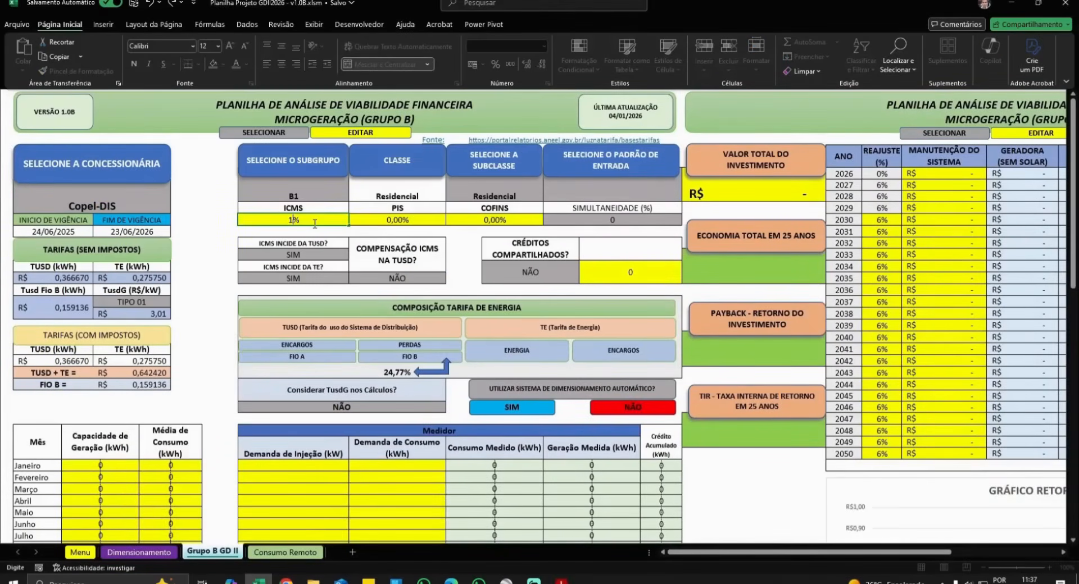
type("19")
key("Tab")
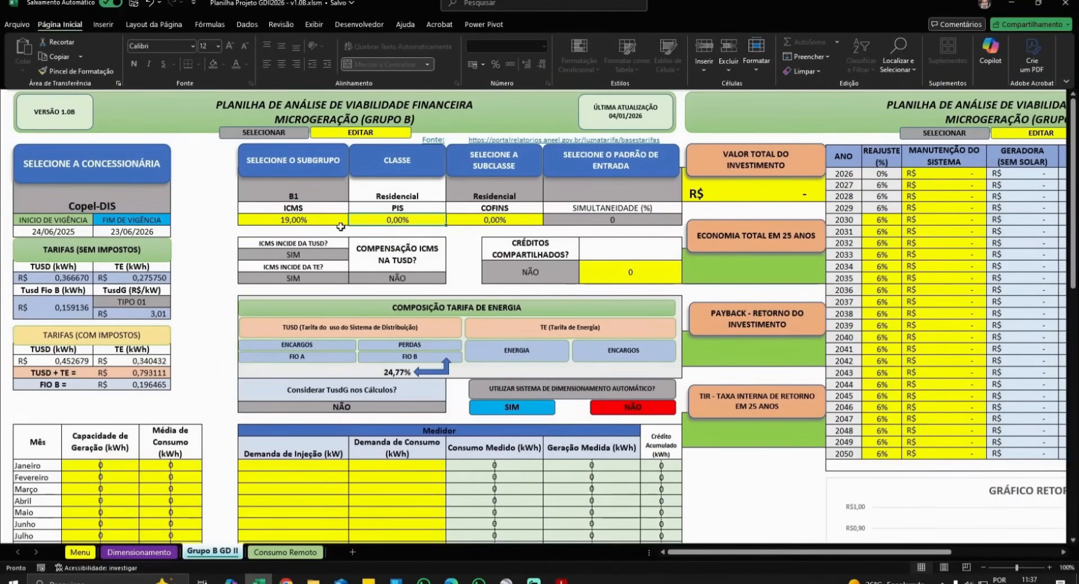
type("1")
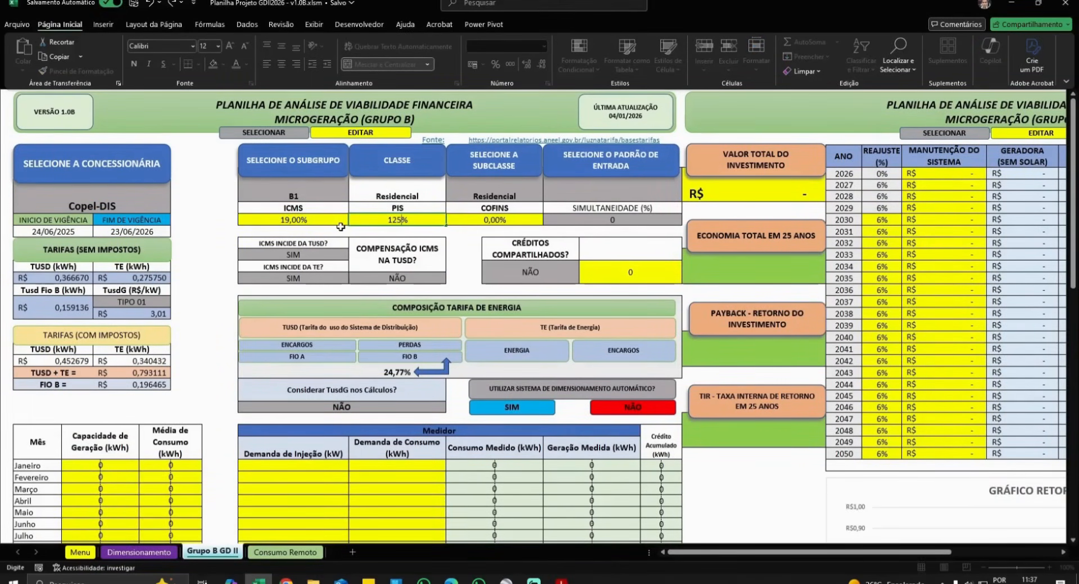
type(",25")
key("Tab")
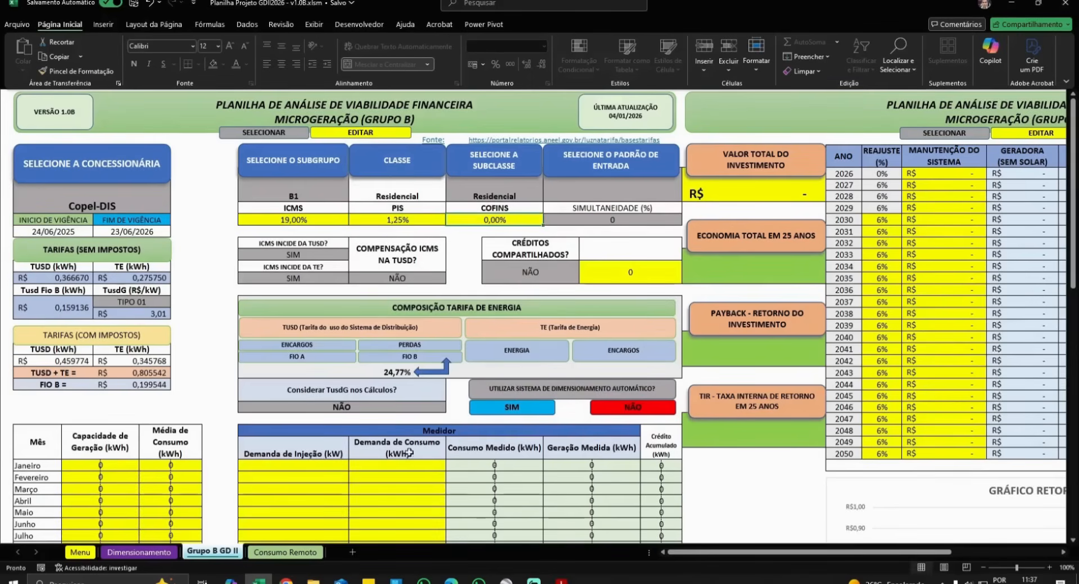
type("7.65")
key("BackSpace")
key("BackSpace")
key("BackSpace")
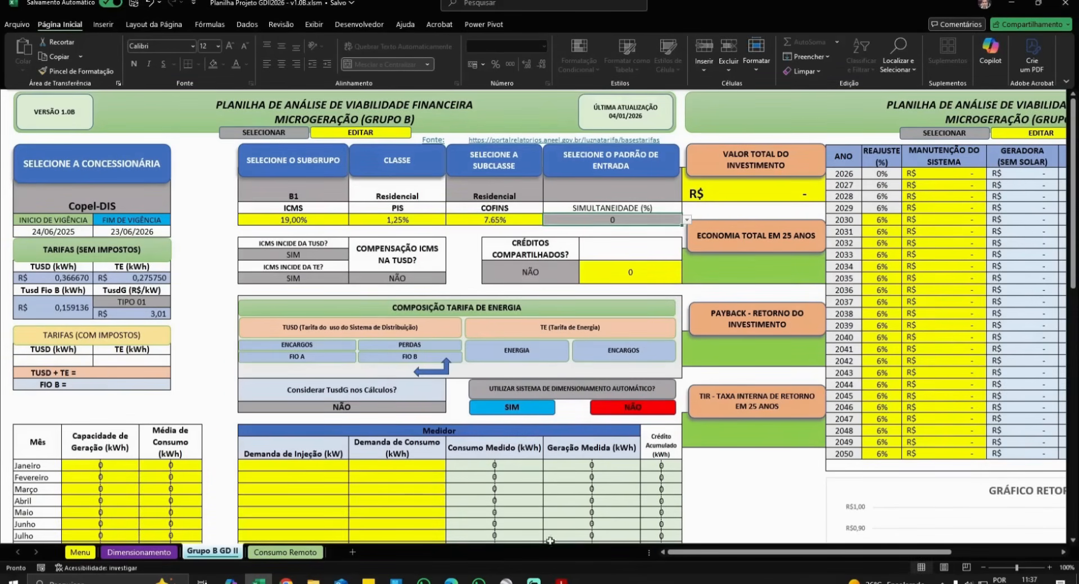
type(",")
type("65")
key("Tab")
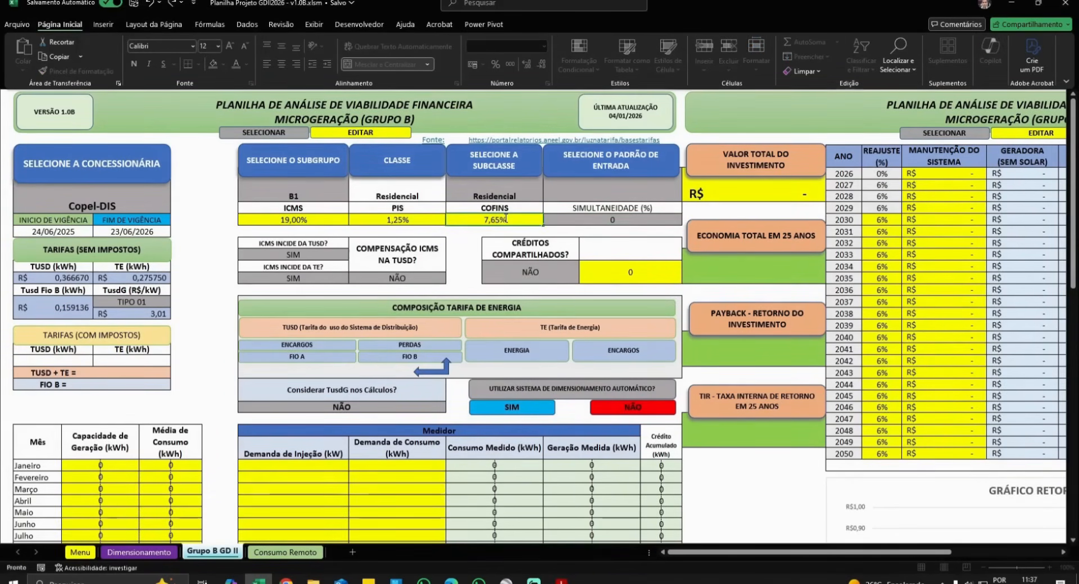
- Check the Copel bill and correct COFINS to 7,60% and PIS to 1,65%
left_click(561, 581)
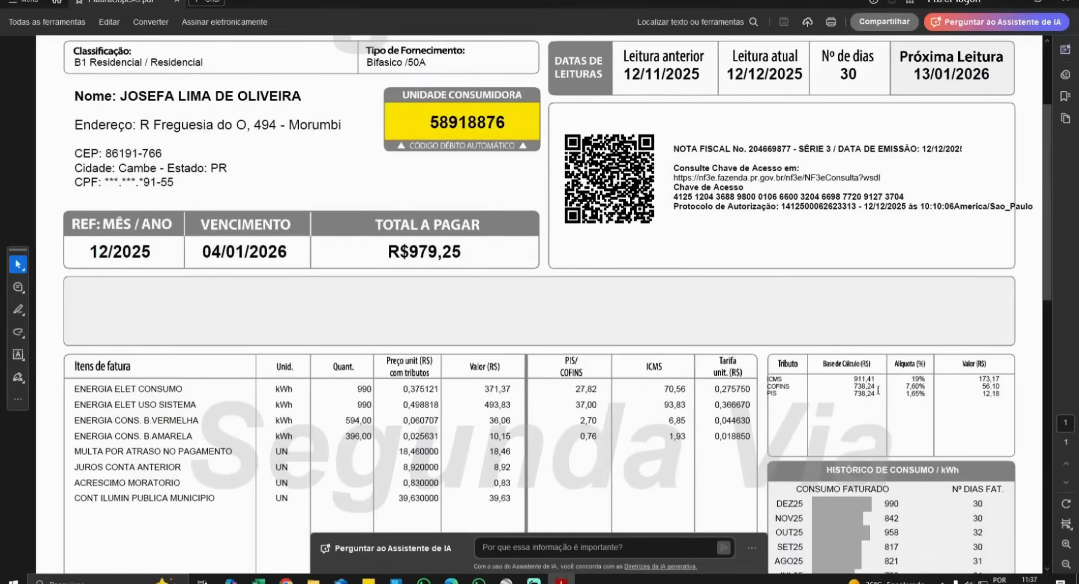
left_click(258, 581)
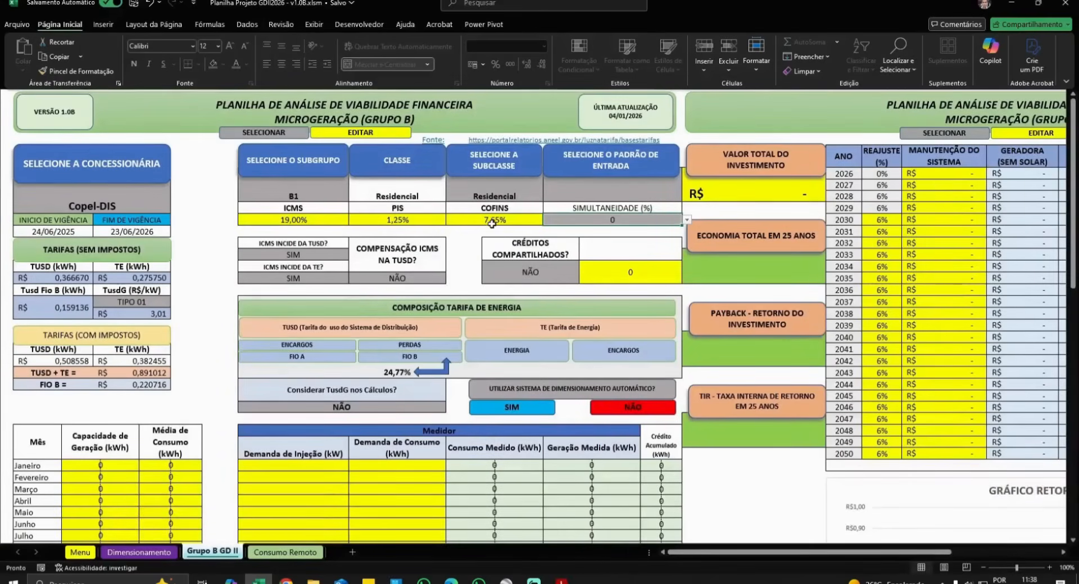
type("7,6")
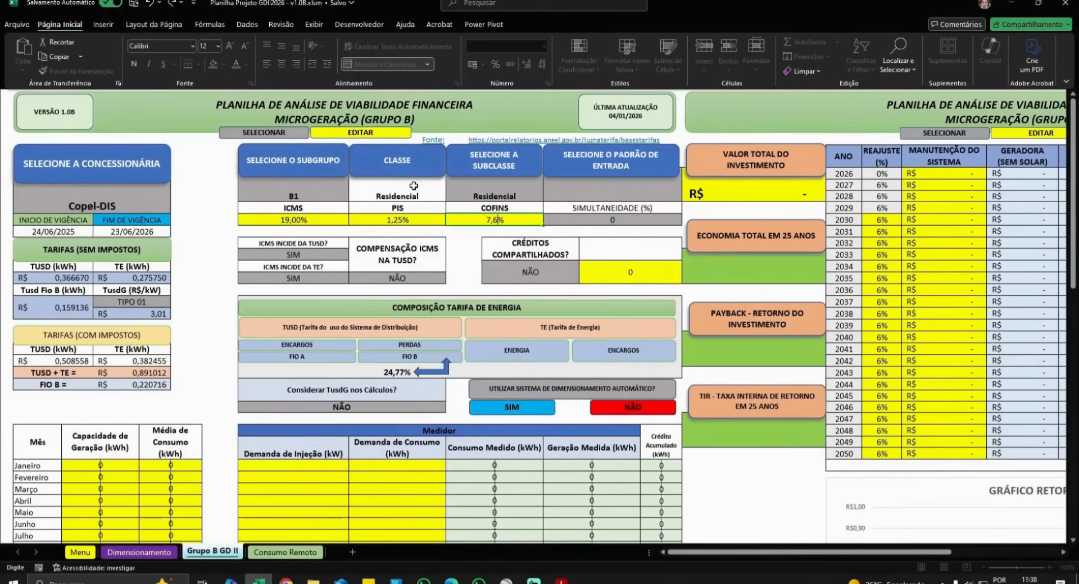
left_click(390, 220)
type("4")
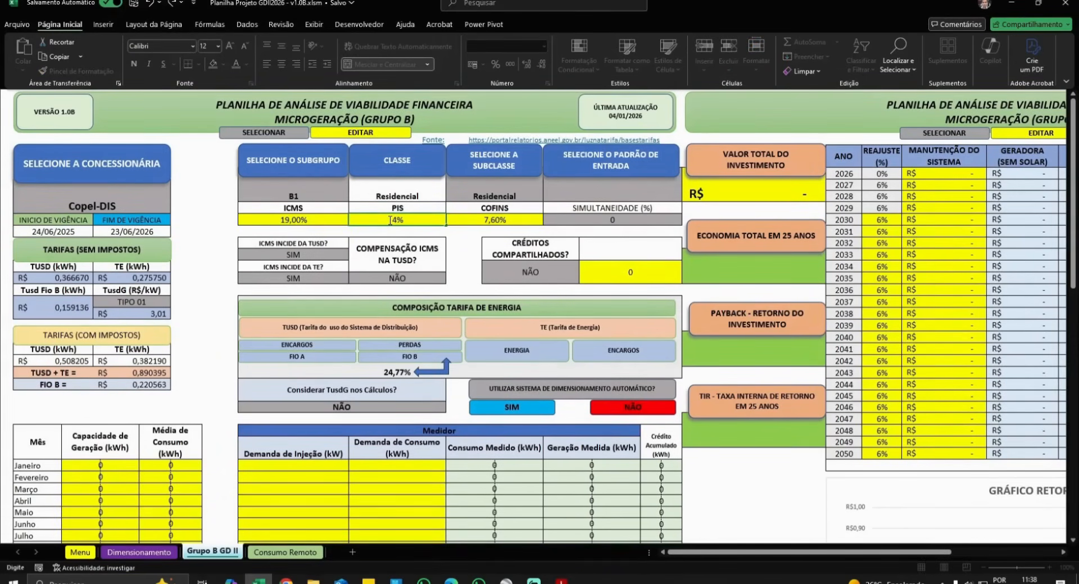
type(",65")
key("Tab")
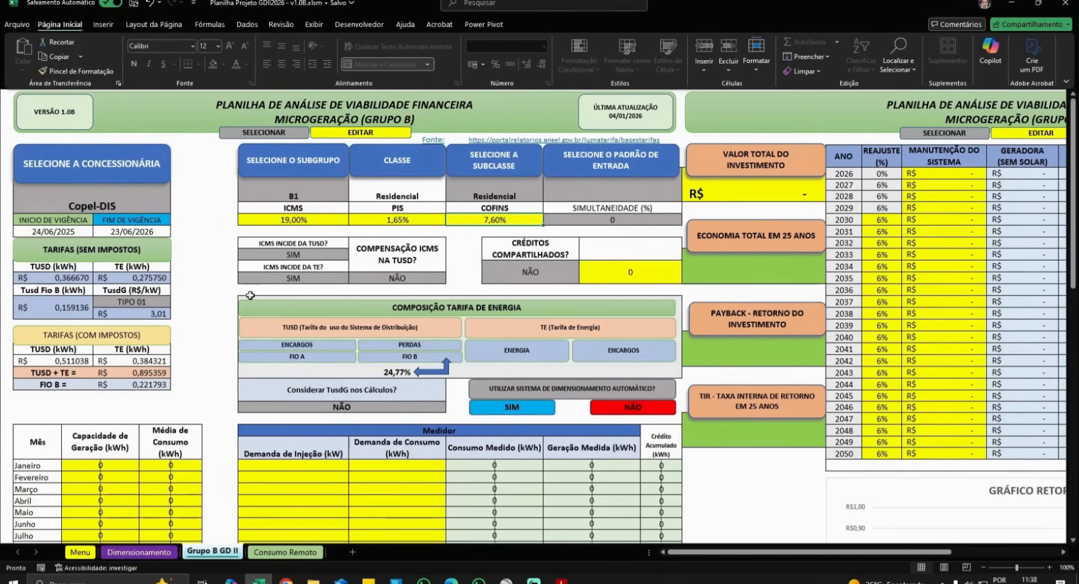
- Set the Padrão de Entrada to Bifásico for the B1 residential subgroup
left_click(299, 197)
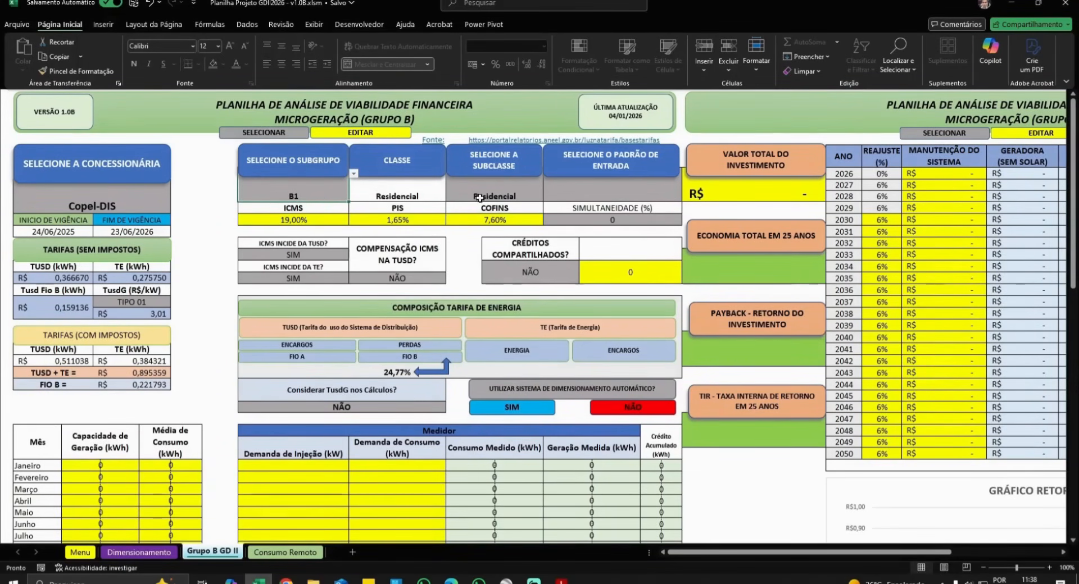
key("Right")
key("Right")
key("Right")
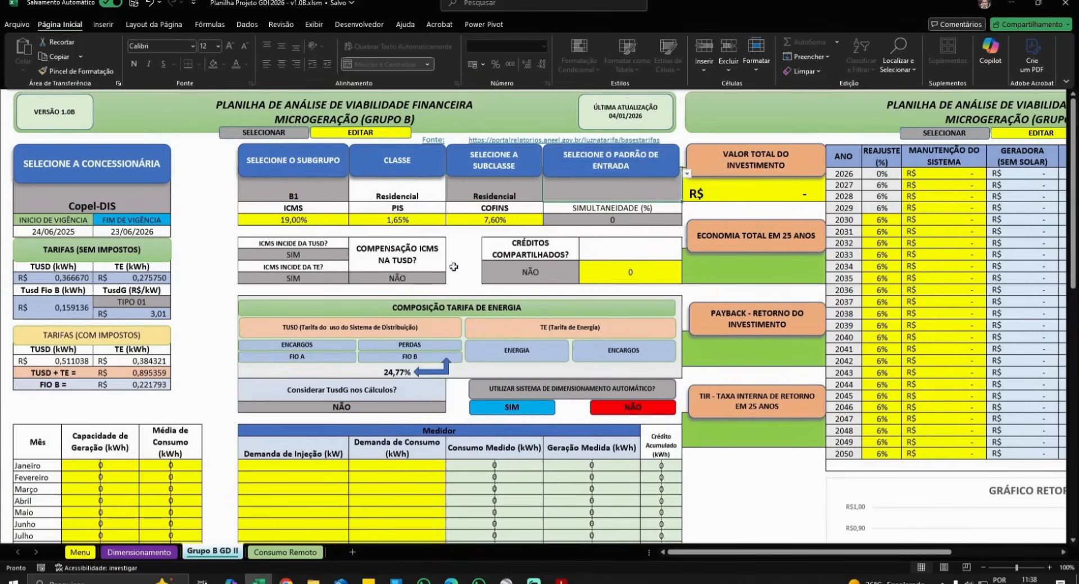
left_click(330, 184)
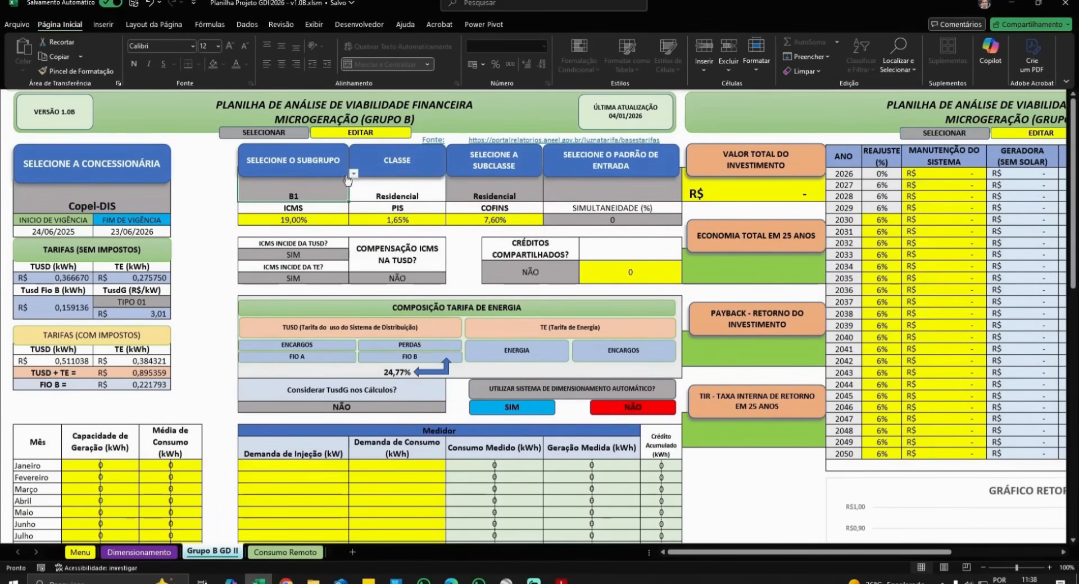
left_click(584, 191)
left_click(687, 174)
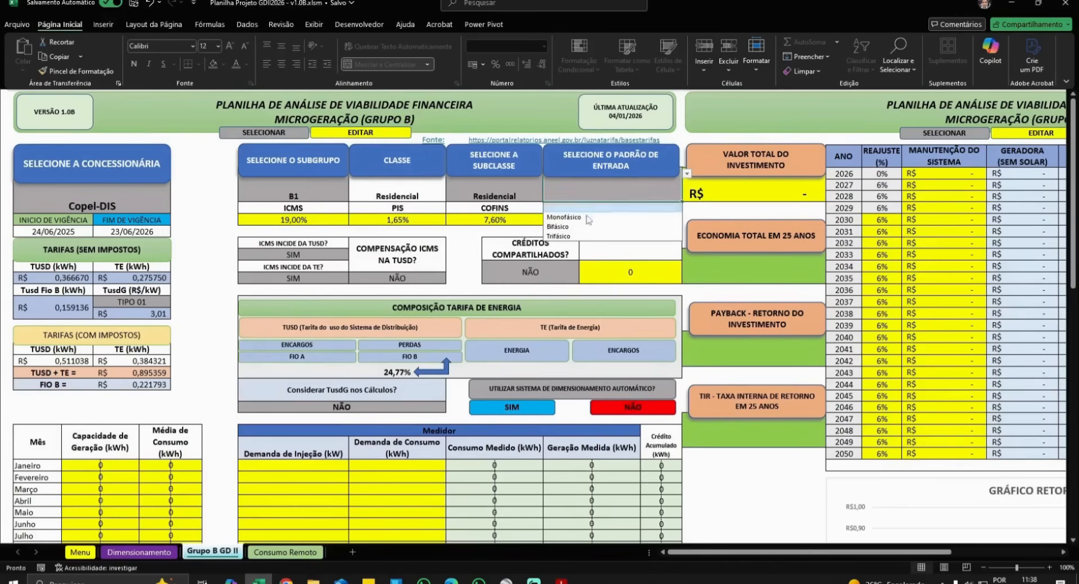
left_click(576, 228)
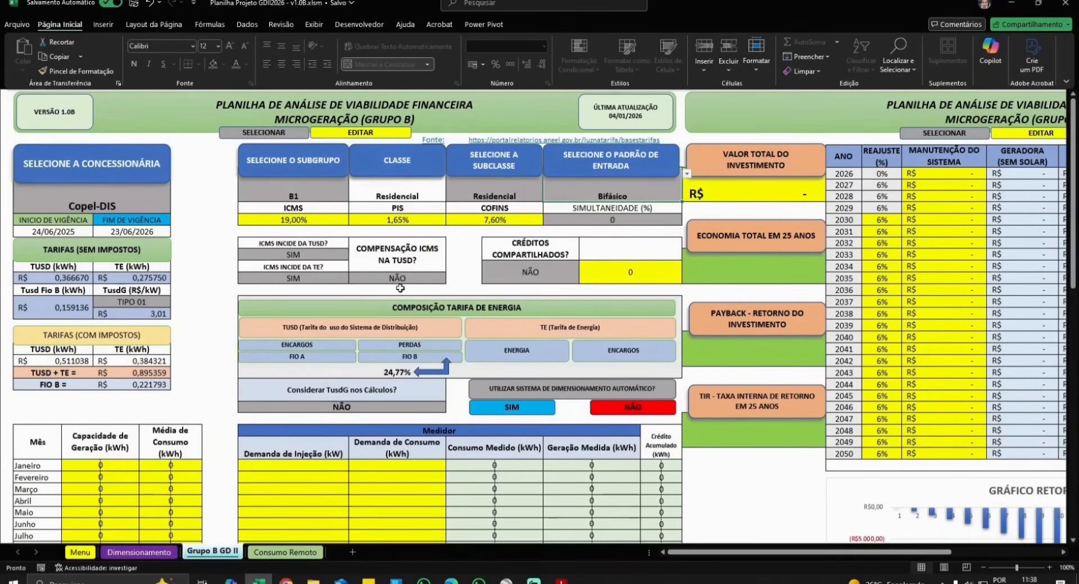
left_click(332, 192)
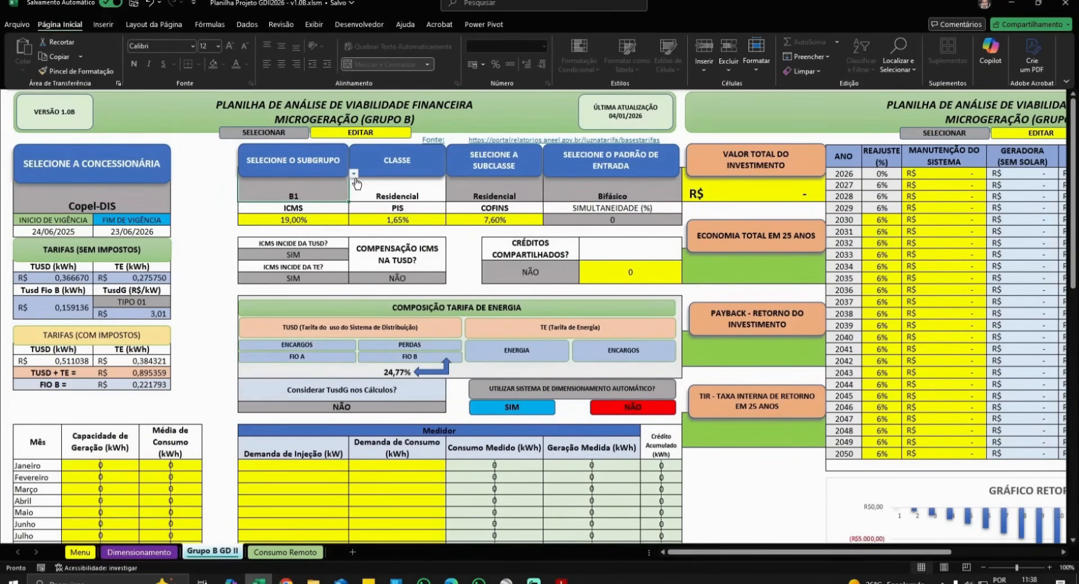
left_click(354, 175)
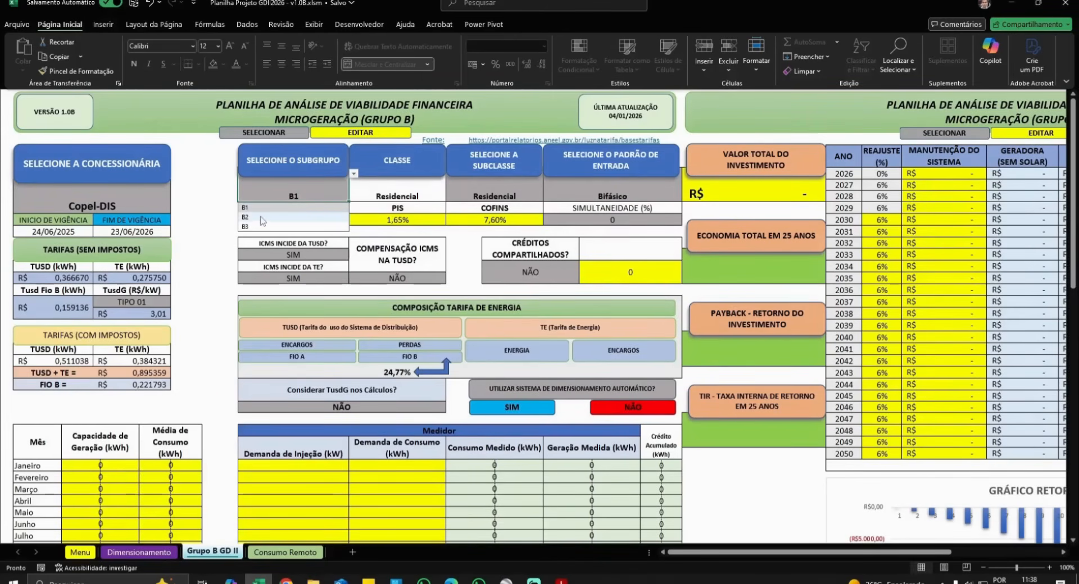
left_click(261, 218)
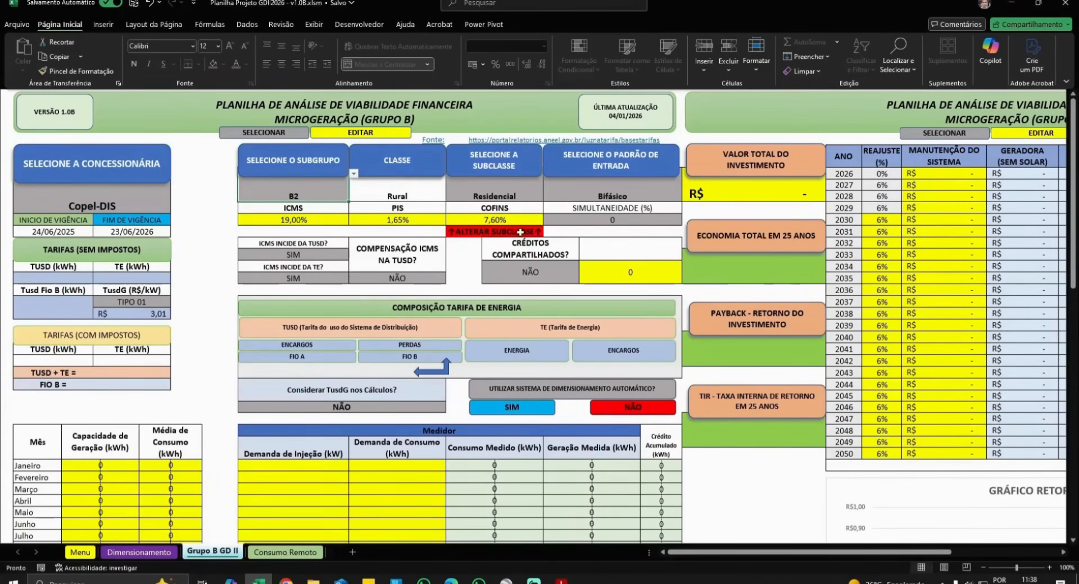
left_click(531, 192)
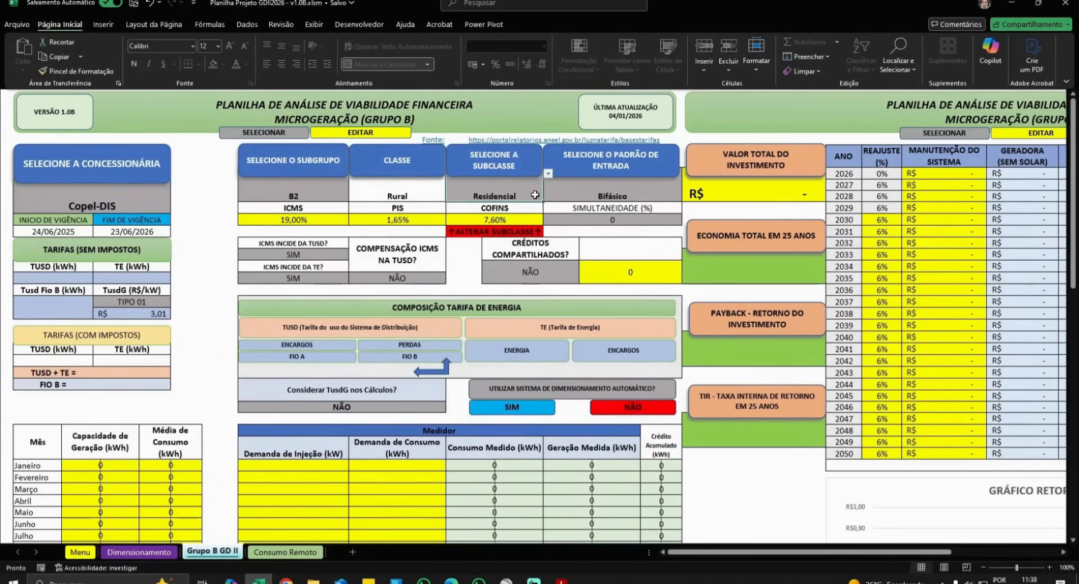
left_click(549, 174)
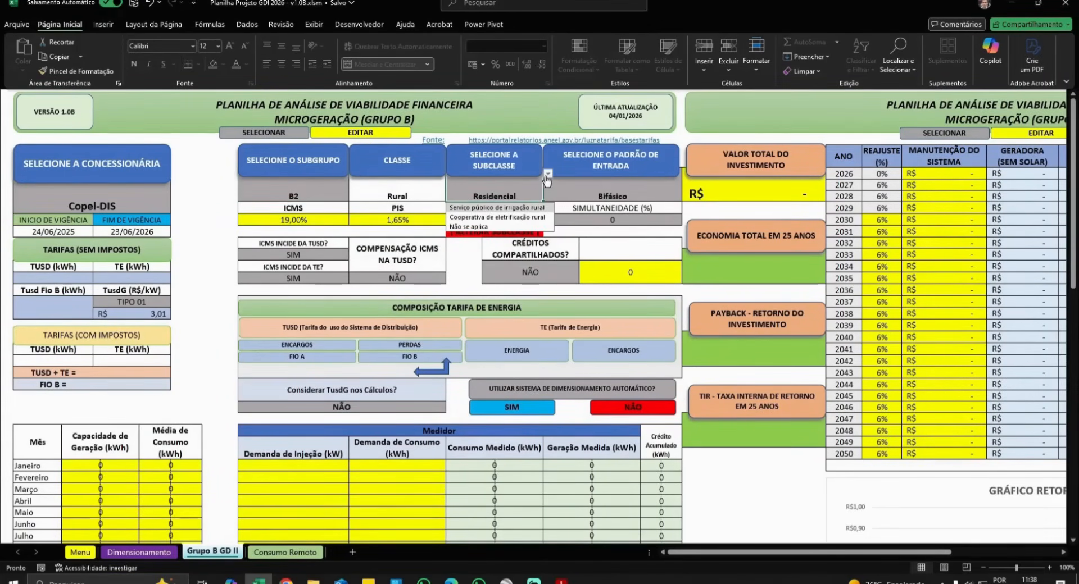
left_click(469, 226)
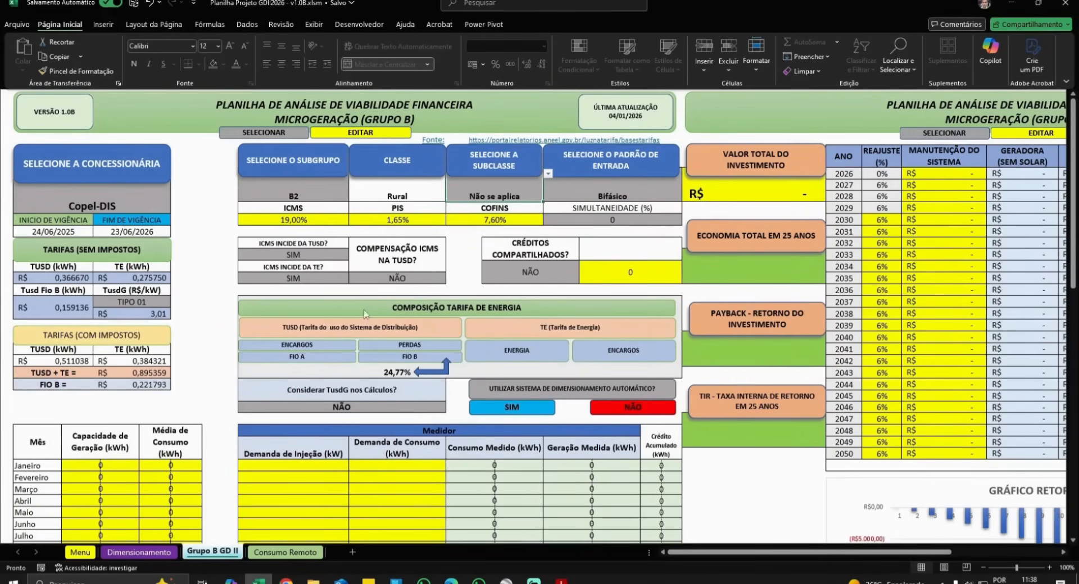
left_click(293, 188)
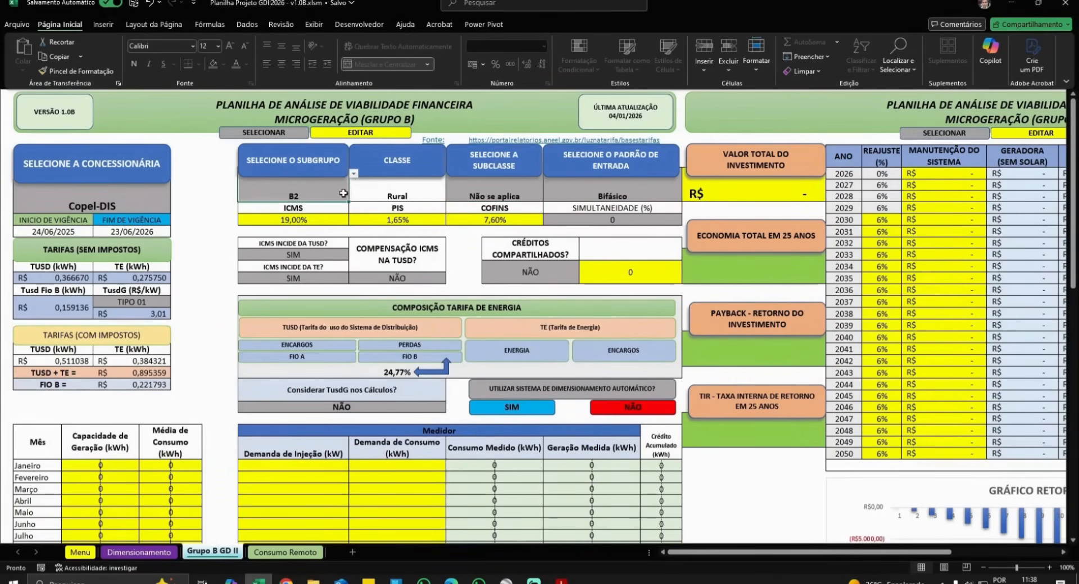
left_click(353, 174)
left_click(277, 209)
left_click(277, 214)
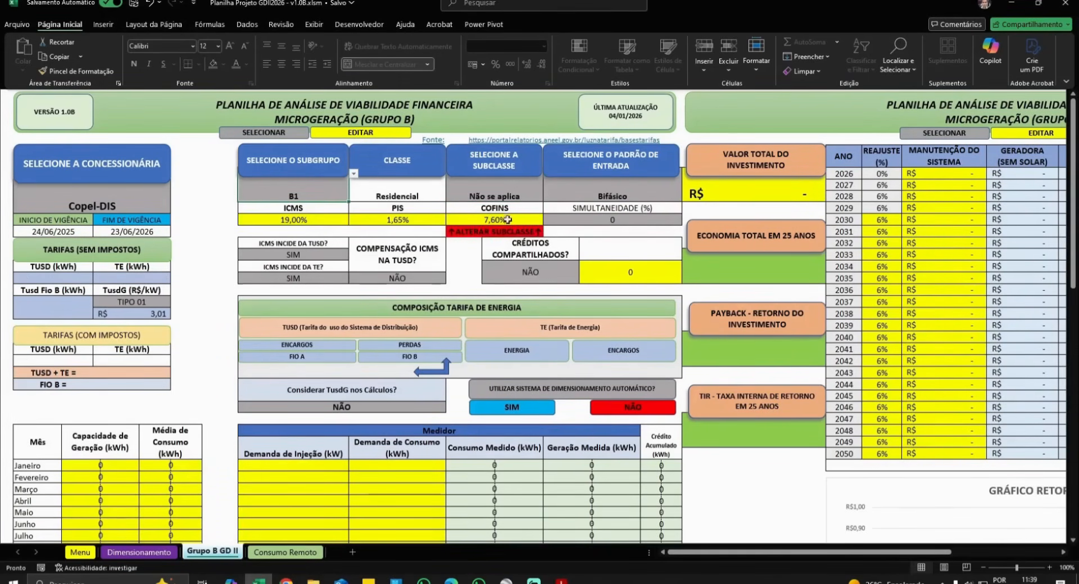
left_click(494, 189)
left_click(548, 174)
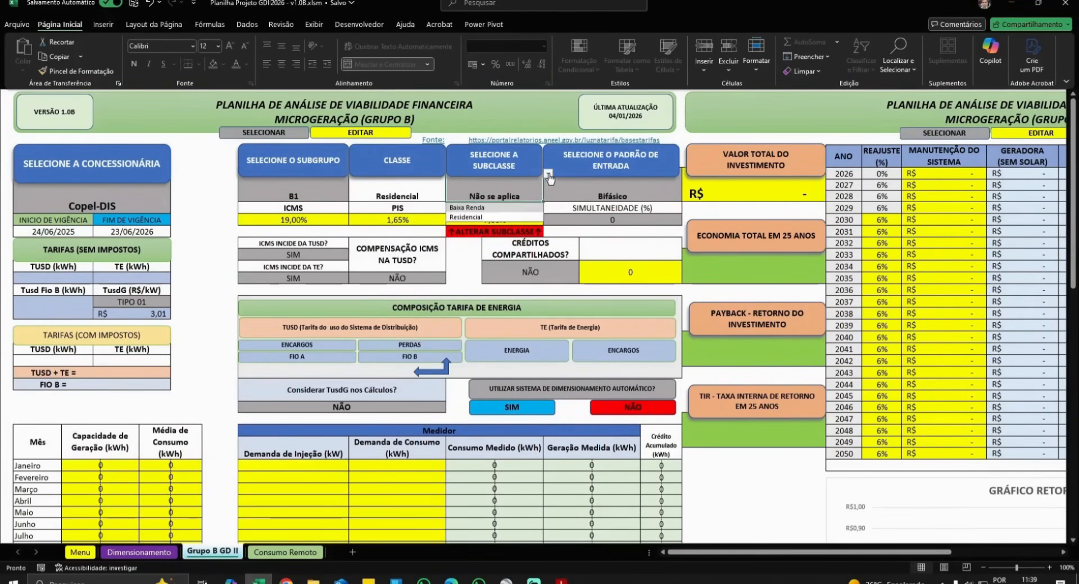
left_click(485, 217)
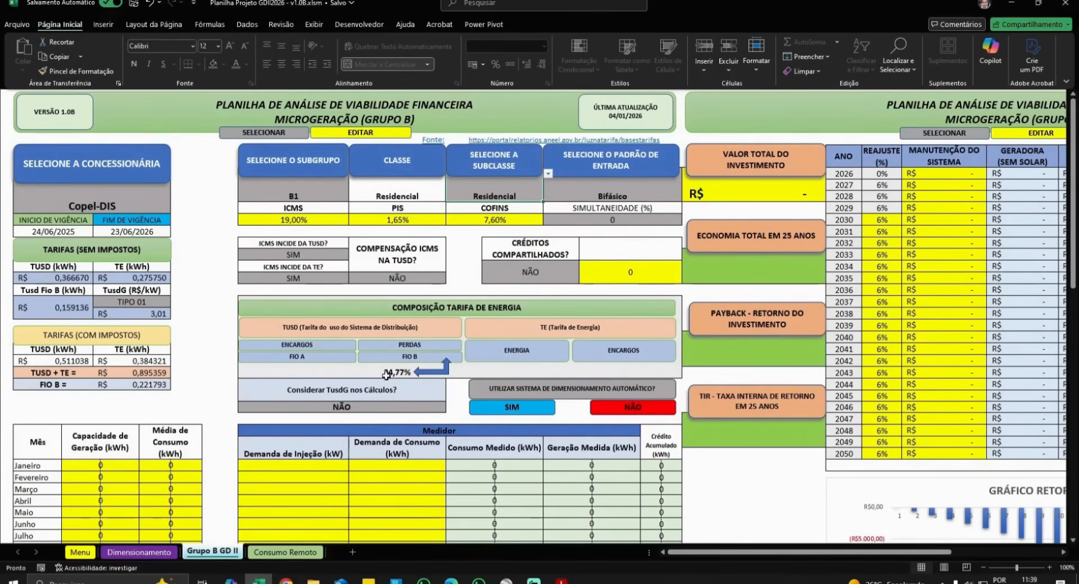
- Try Amazonas Energia, Celesc-DIS and Cemig-D in the Concessionária list
left_click(147, 209)
left_click(175, 188)
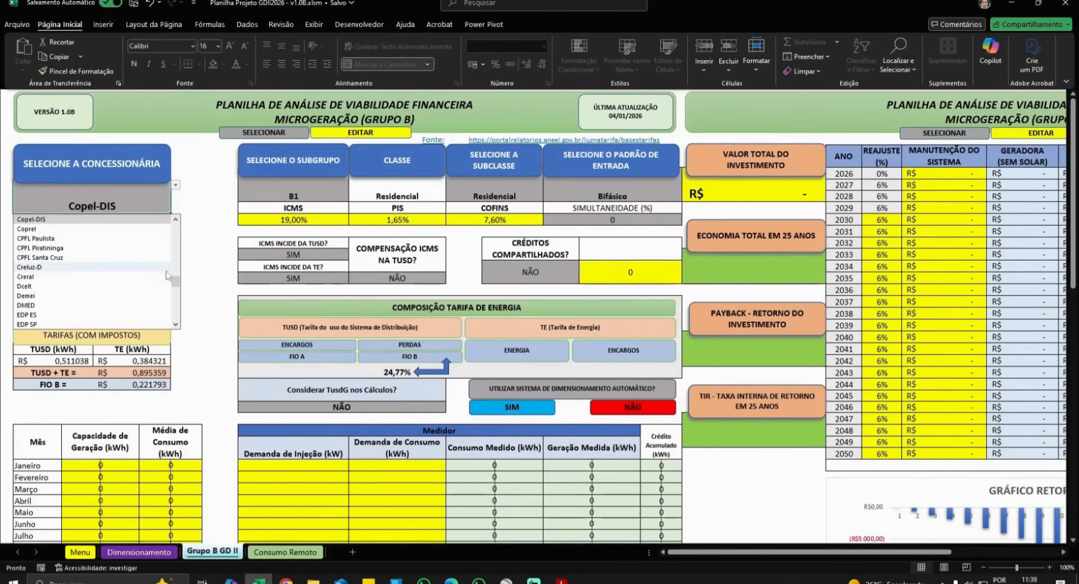
scroll(118, 221, "up", 8)
left_click(118, 220)
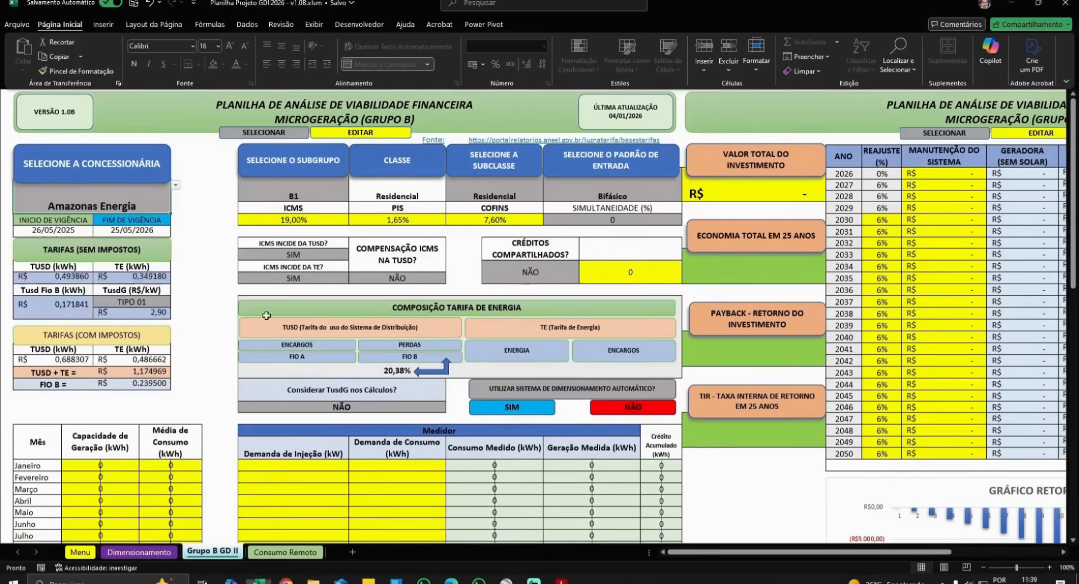
left_click(177, 188)
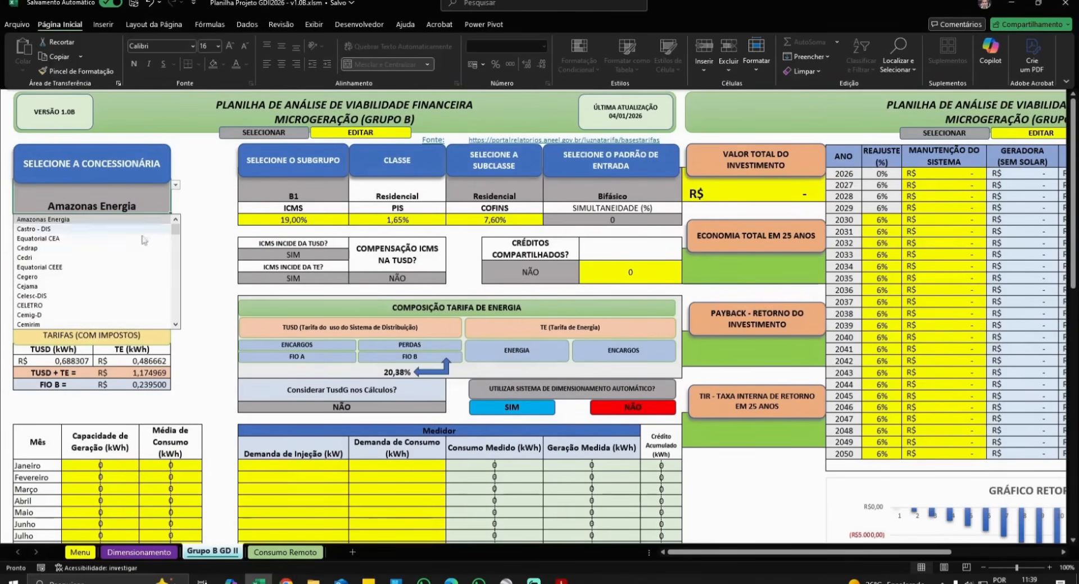
left_click(45, 295)
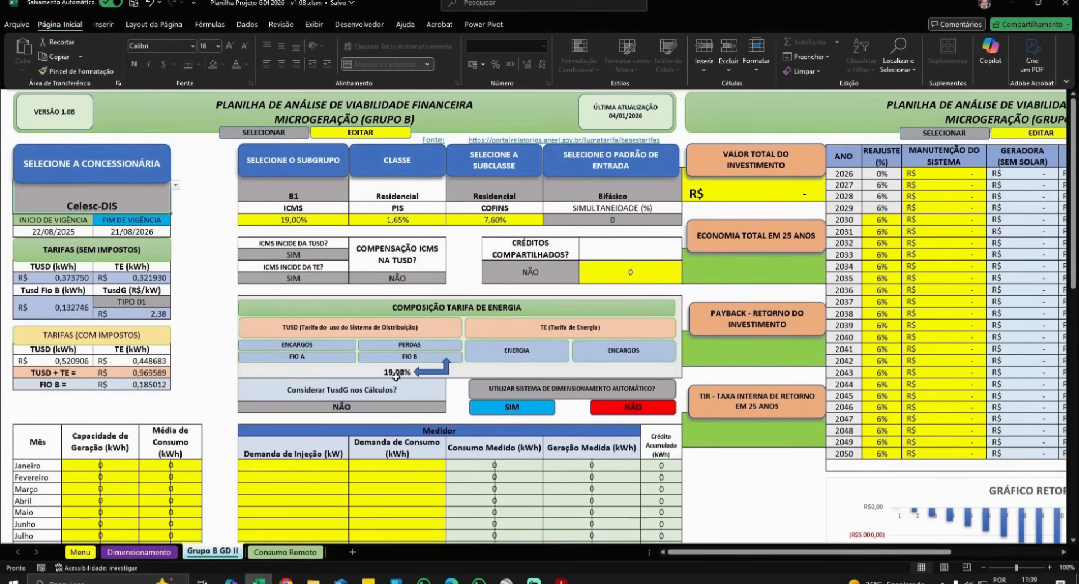
left_click(176, 185)
left_click(45, 290)
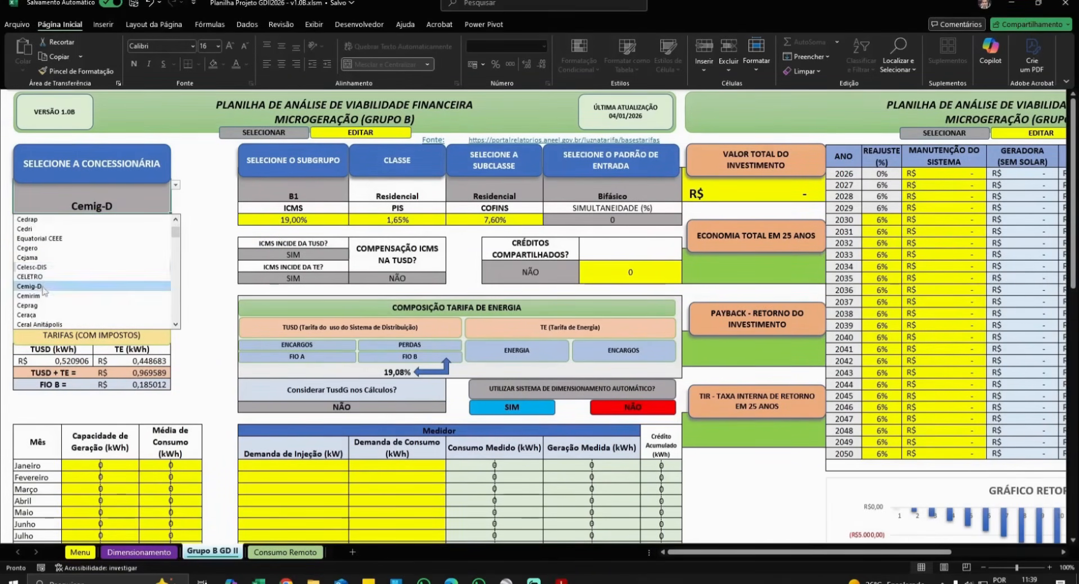
left_click(175, 185)
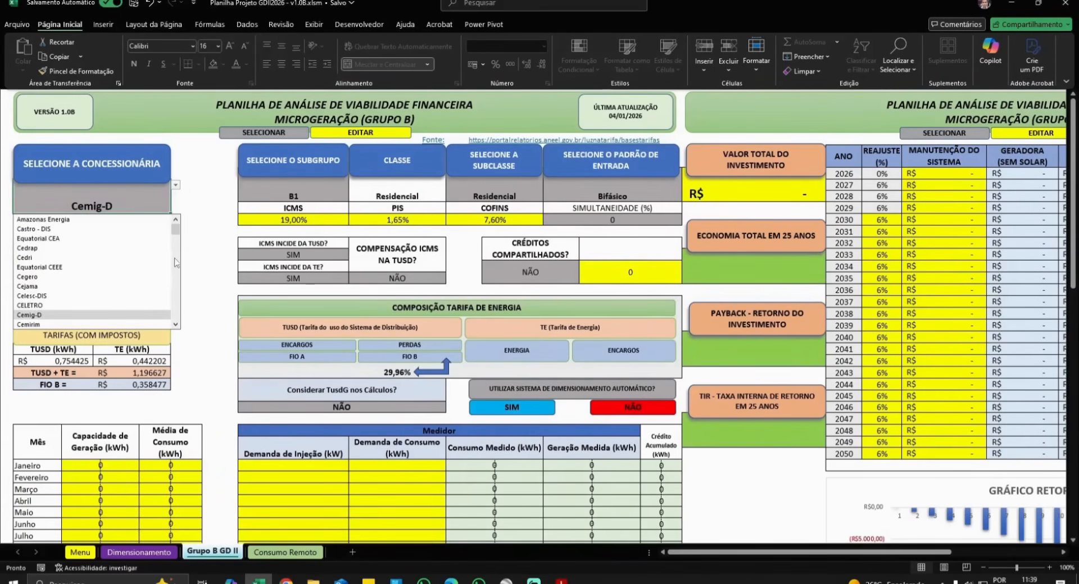
left_click(202, 292)
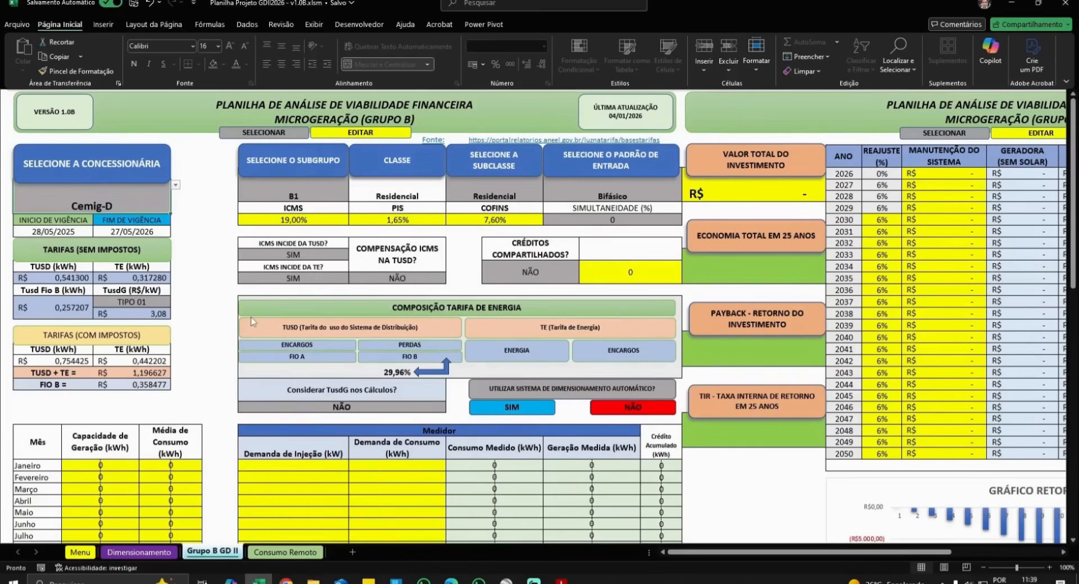
- Choose Copel-DIS, valid 24/06/2025–23/06/2026 with TUSD + TE 0,895359
left_click(175, 185)
scroll(97, 288, "down", 6)
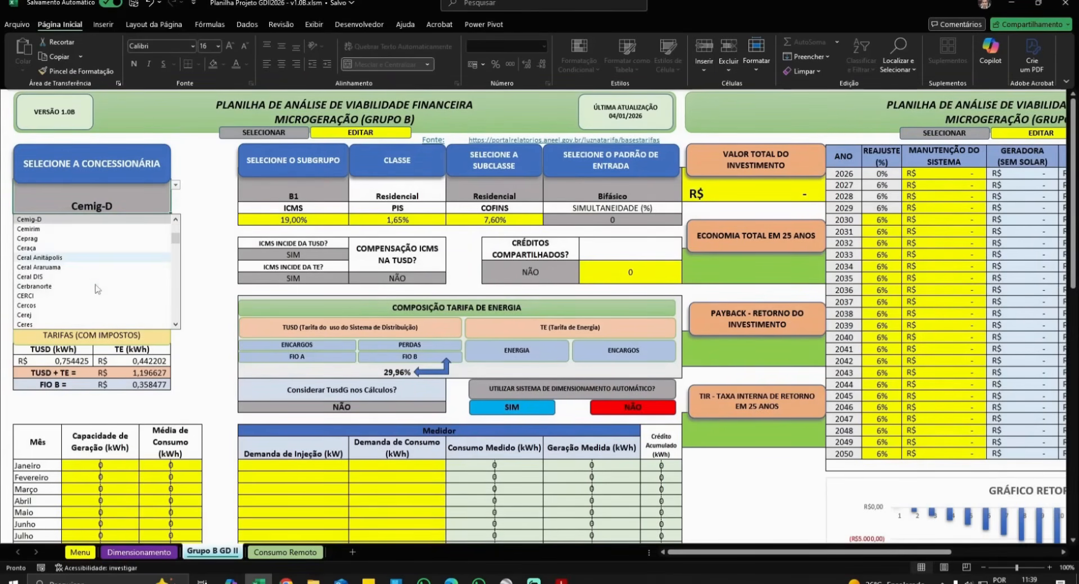
scroll(96, 288, "down", 4)
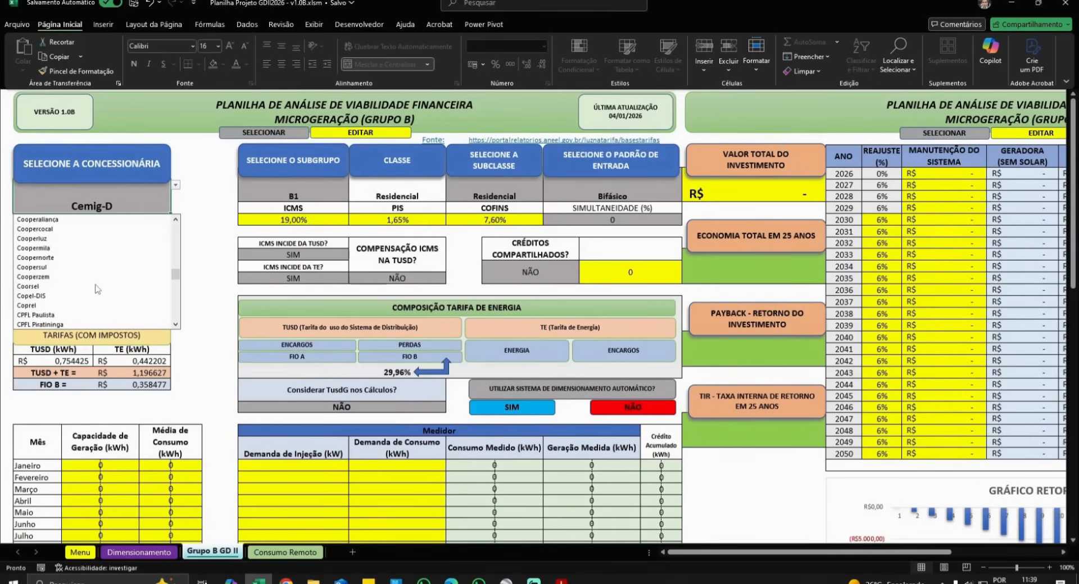
left_click(55, 239)
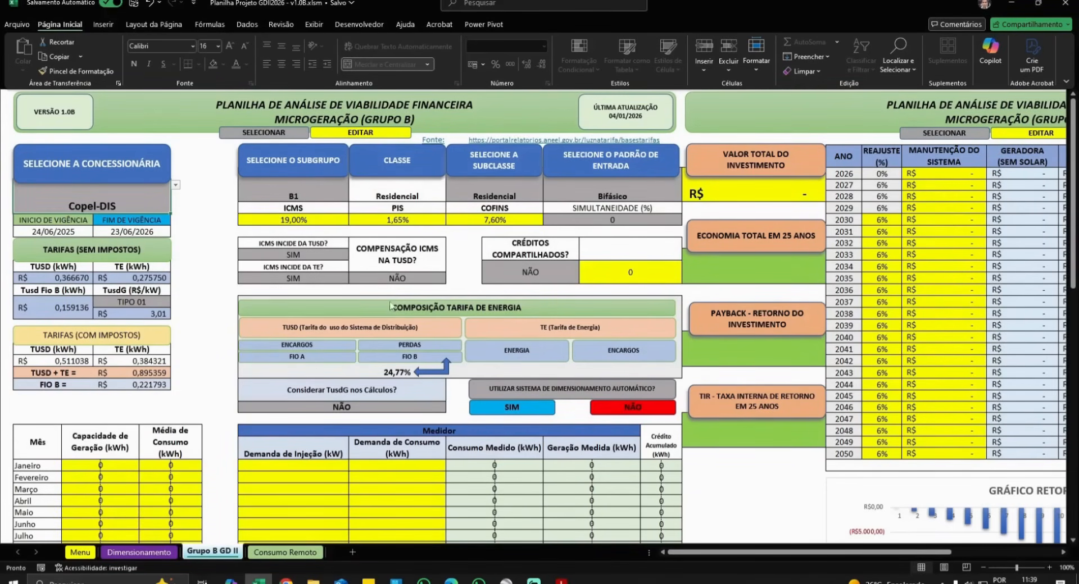
- On Dimensionamento, check the monthly consumption cells and the module count, power and efficiency inputs
left_click(142, 554)
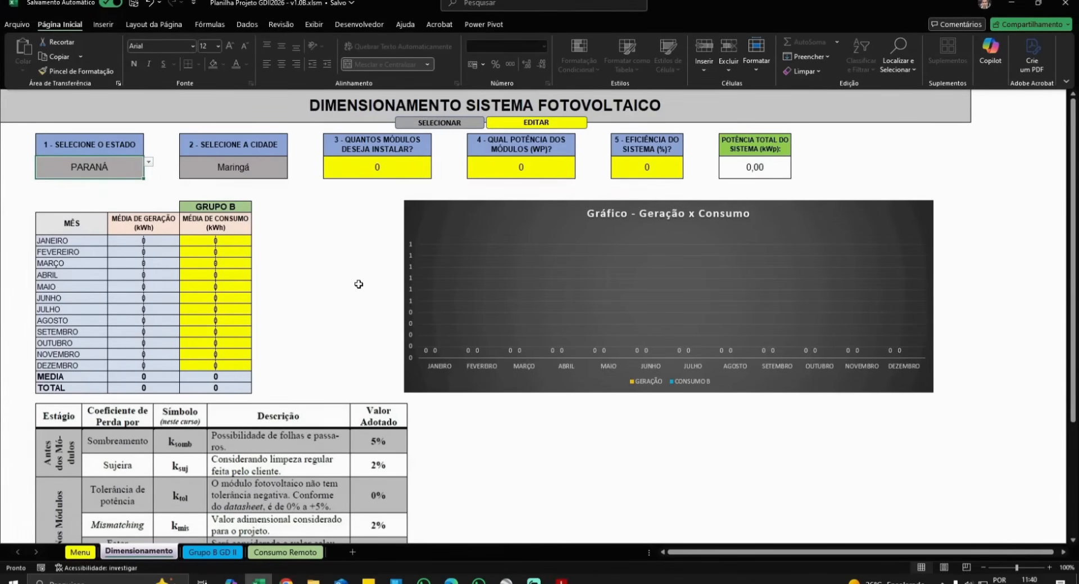
left_click(230, 243)
left_click(225, 263)
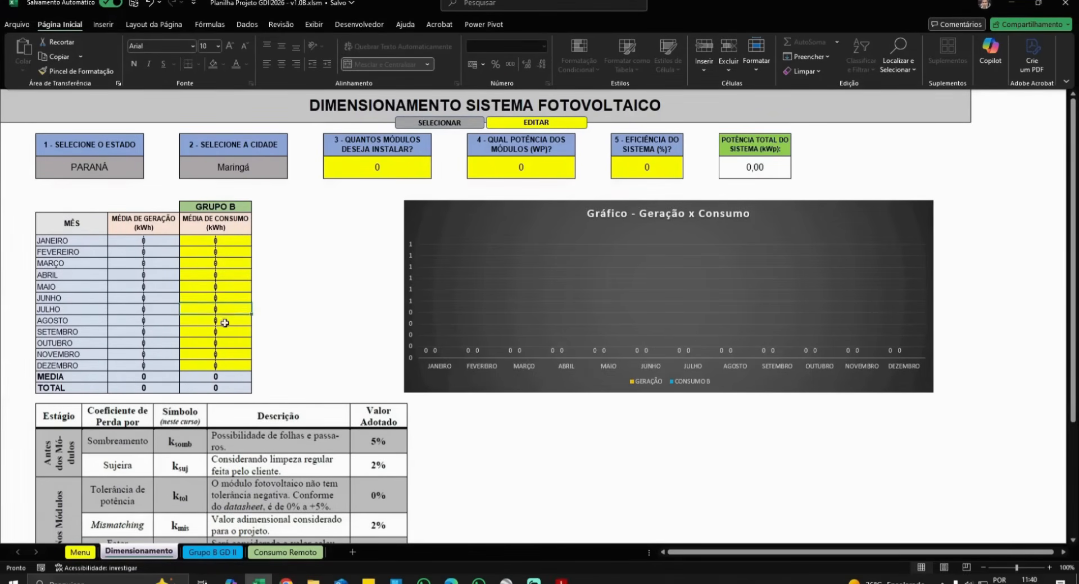
left_click(224, 367)
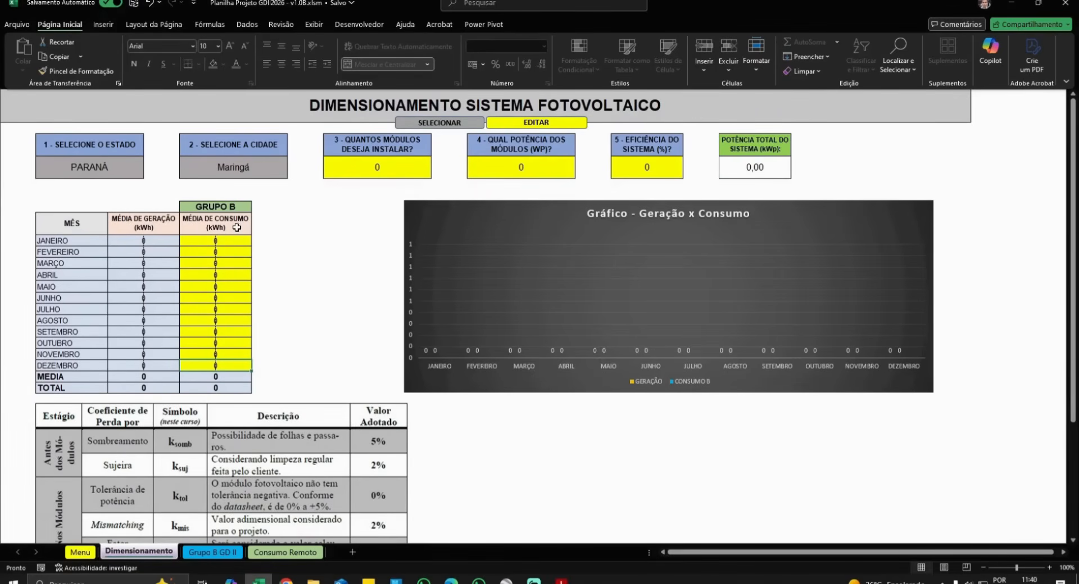
left_click(222, 275)
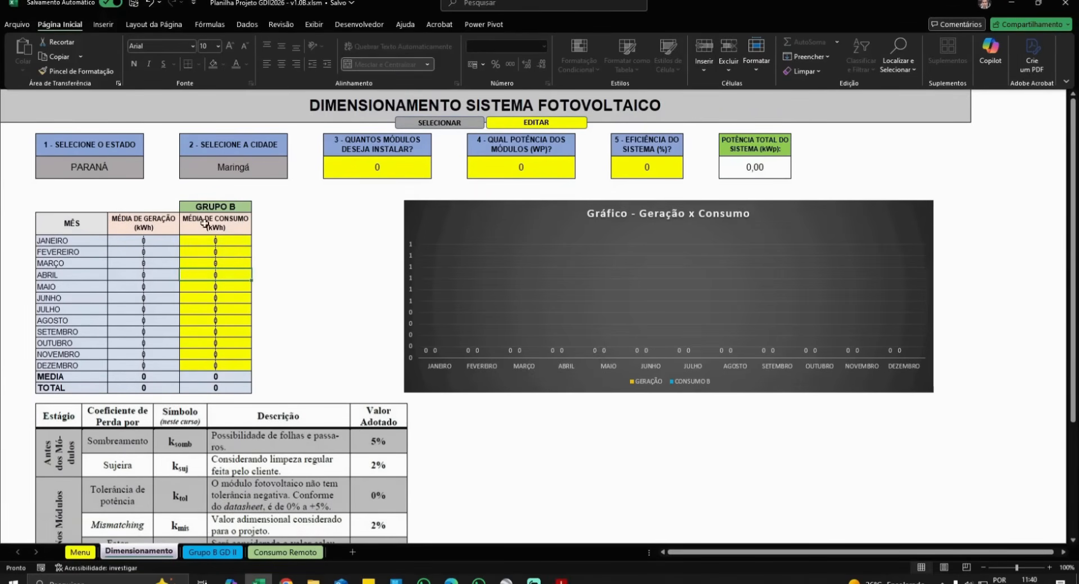
left_click(221, 242)
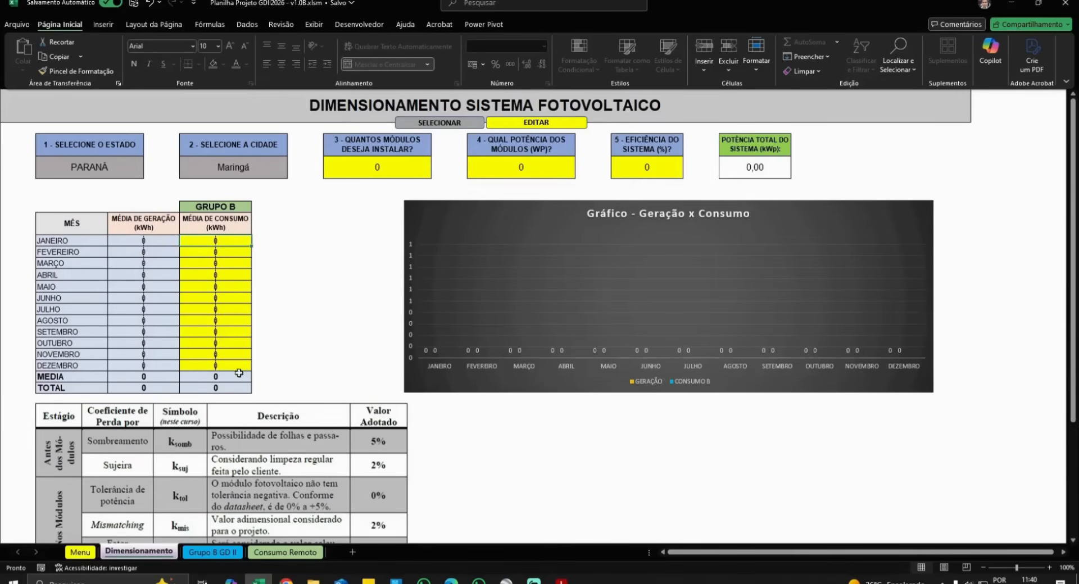
left_click(380, 167)
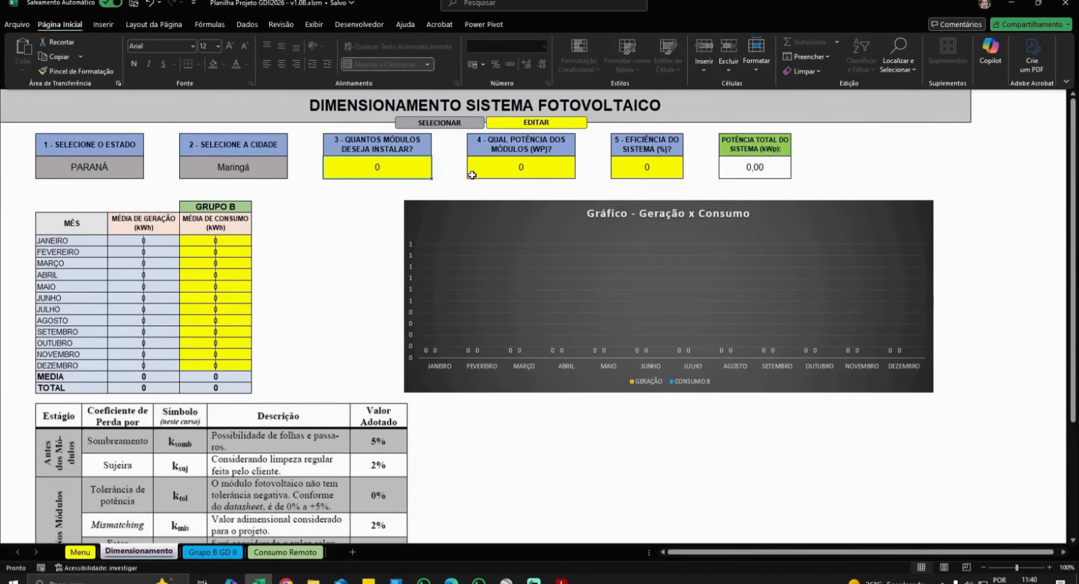
left_click(506, 174)
left_click(663, 167)
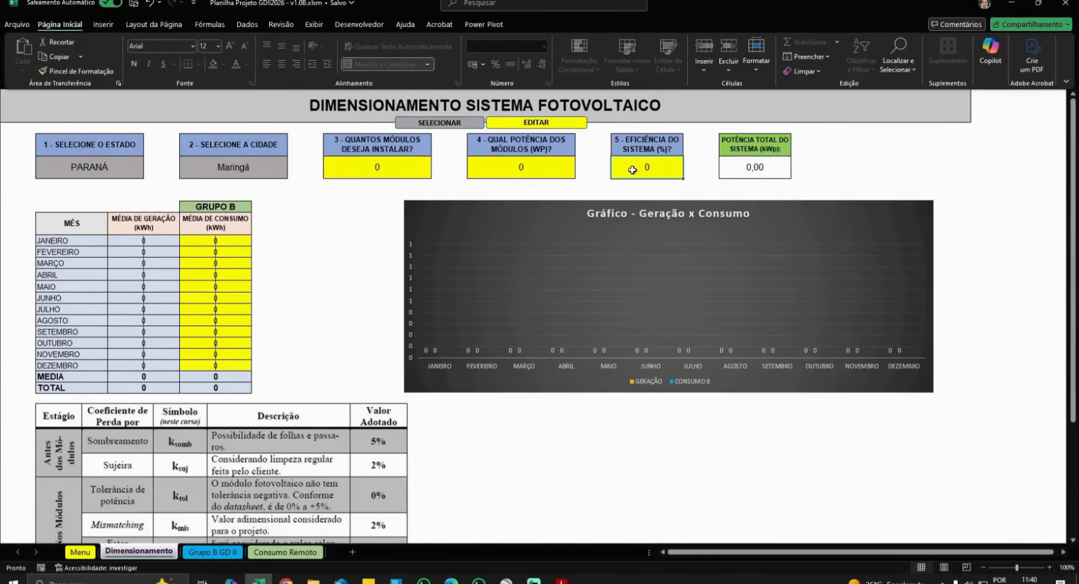
- Restore down Excel and show the bill's consumption history (DEZ25 990 kWh) beside the DEZEMBRO cell
left_click(1038, 3)
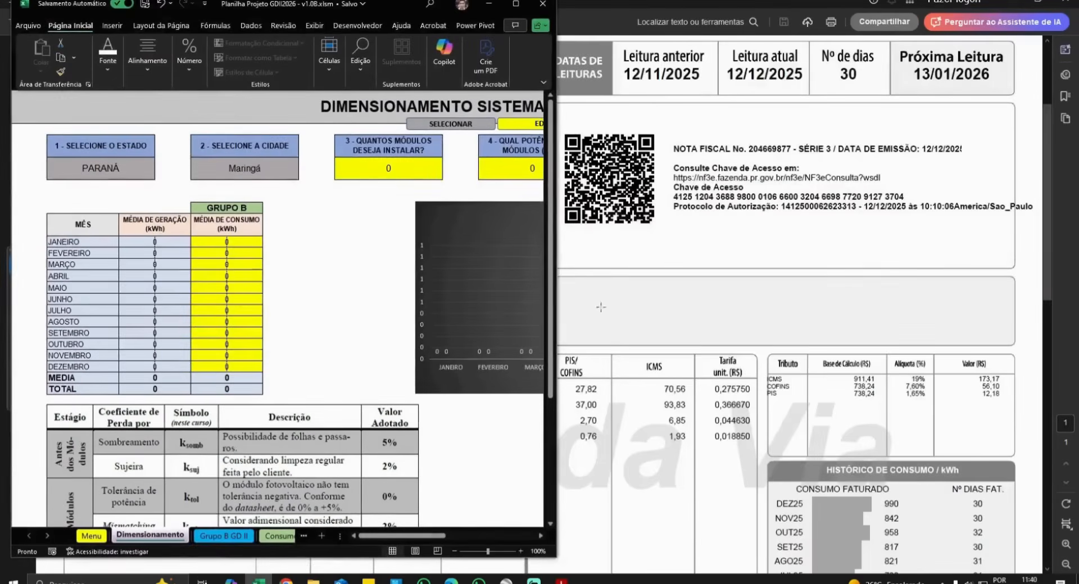
scroll(600, 308, "down", 4)
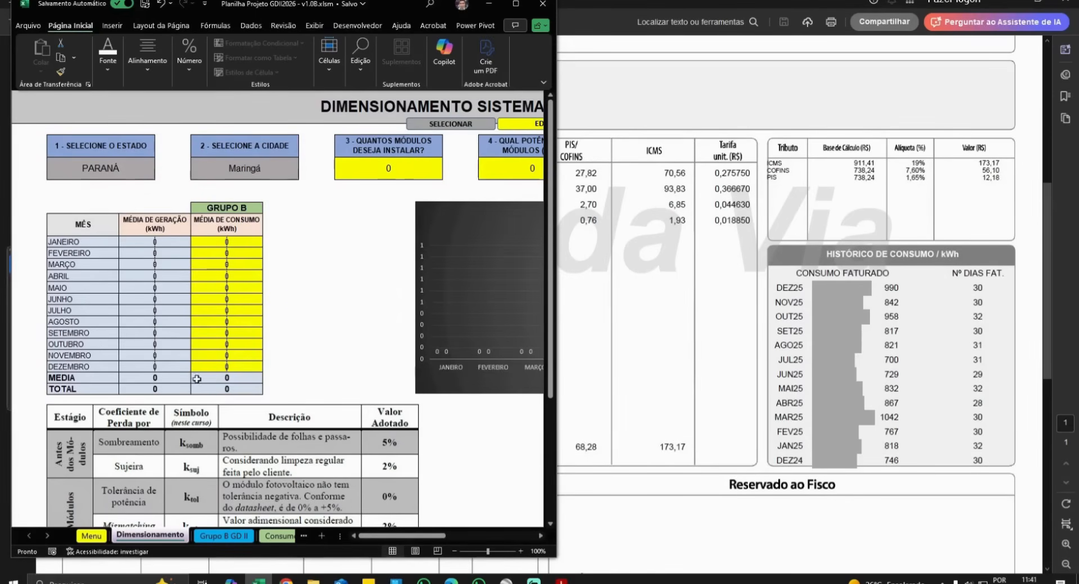
left_click(215, 368)
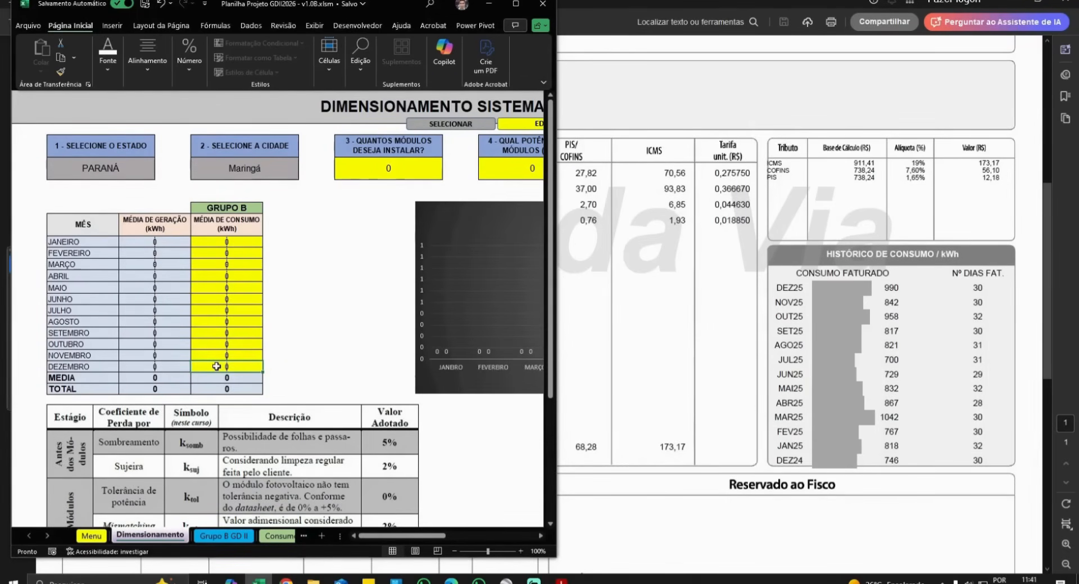
- Enter consumption for DEZEMBRO 1990, JANEIRO 1818, FEVEREIRO 1767, MARÇO 2042 and ABRIL 1867 kWh
type("199")
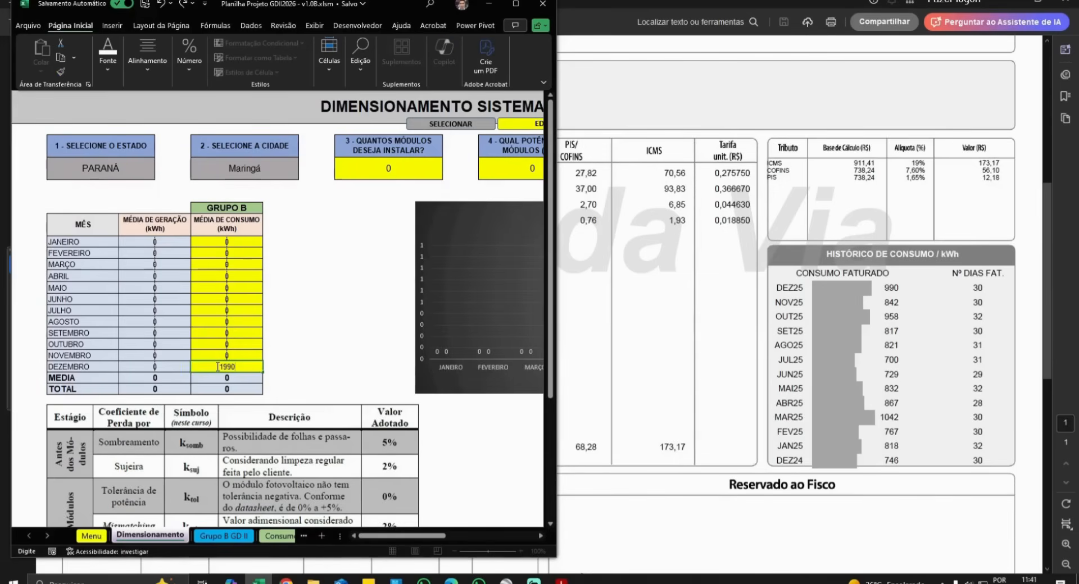
key("Return")
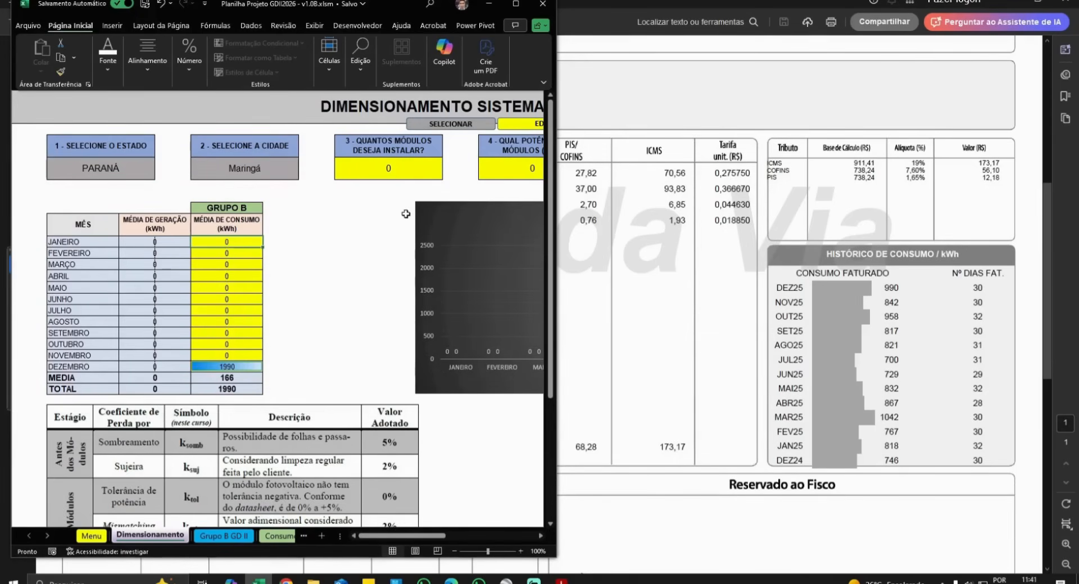
type("181")
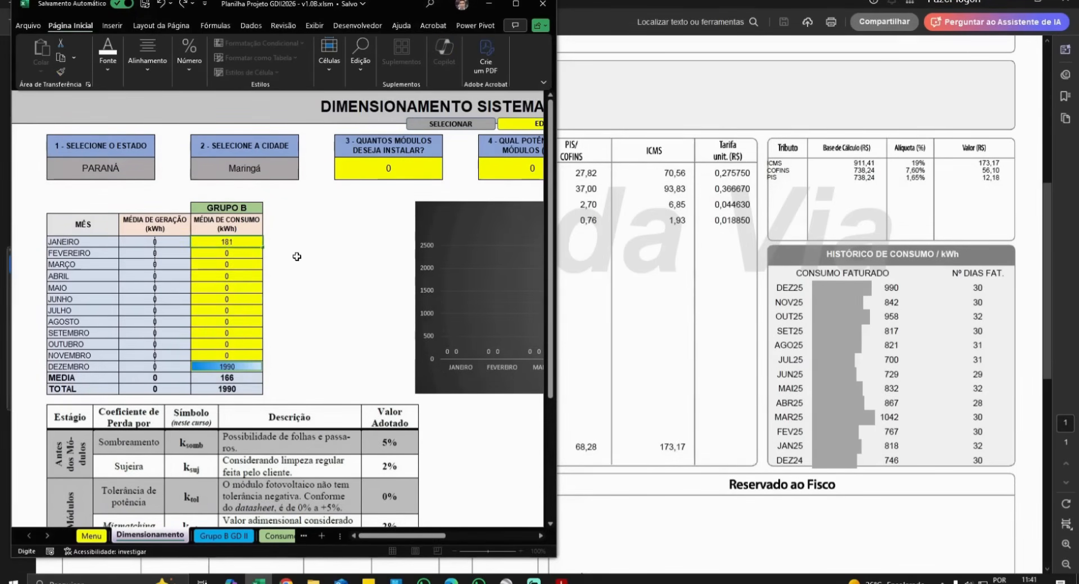
type("8")
key("Return")
type("1")
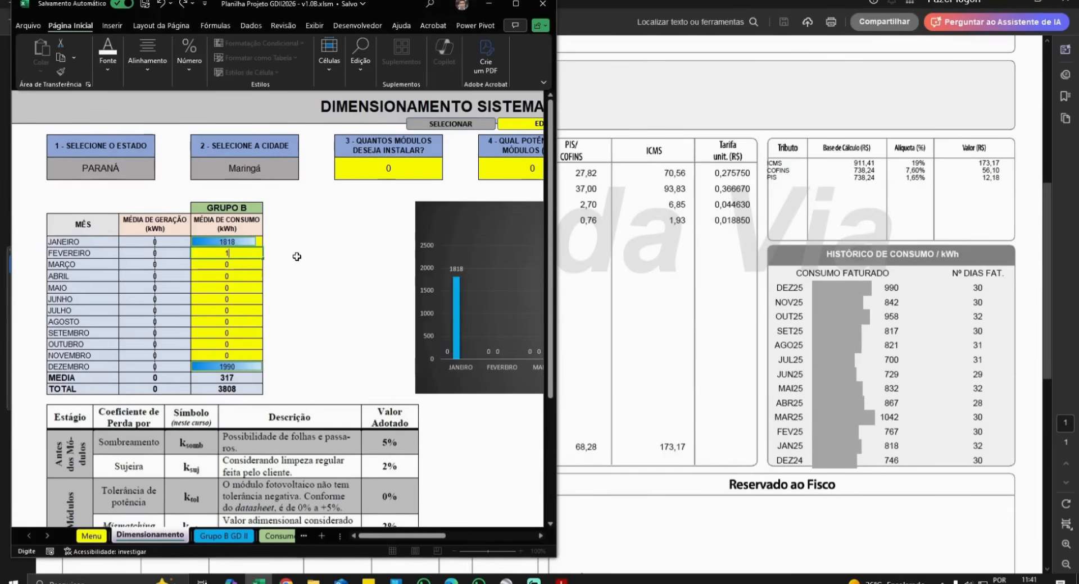
type("767")
key("Return")
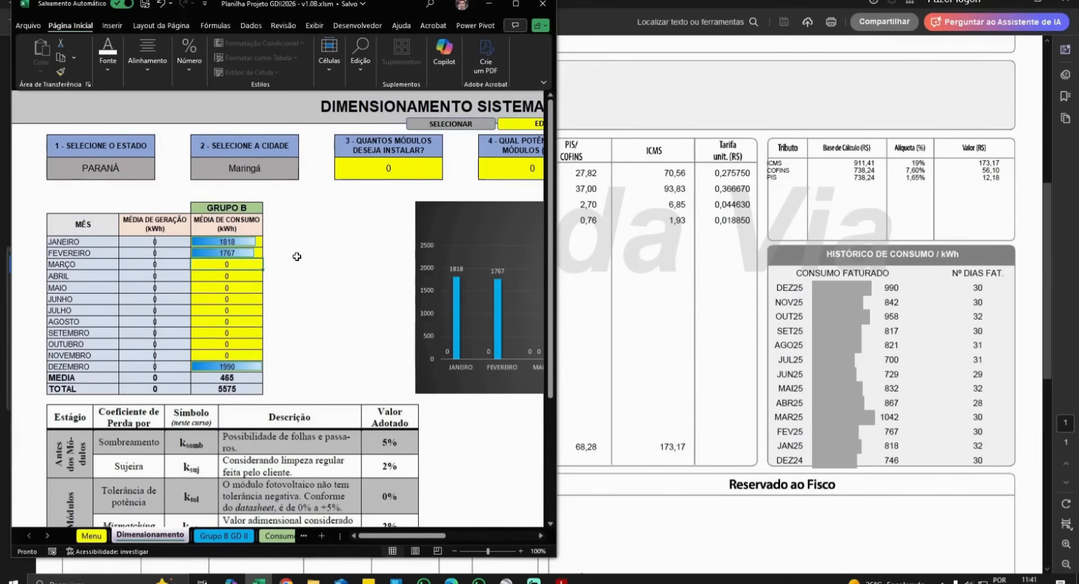
type("2042")
key("Return")
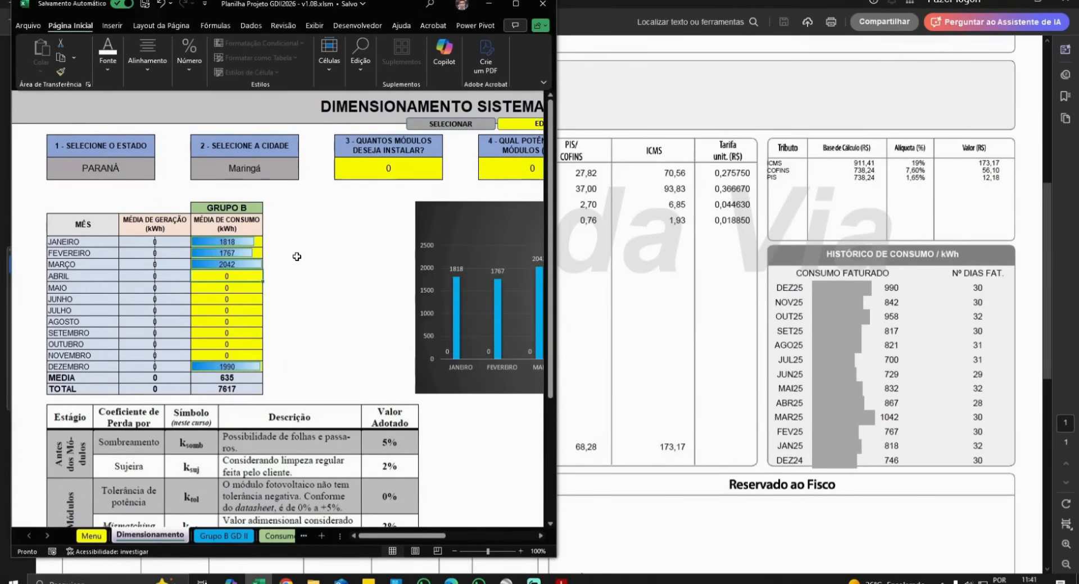
type("18")
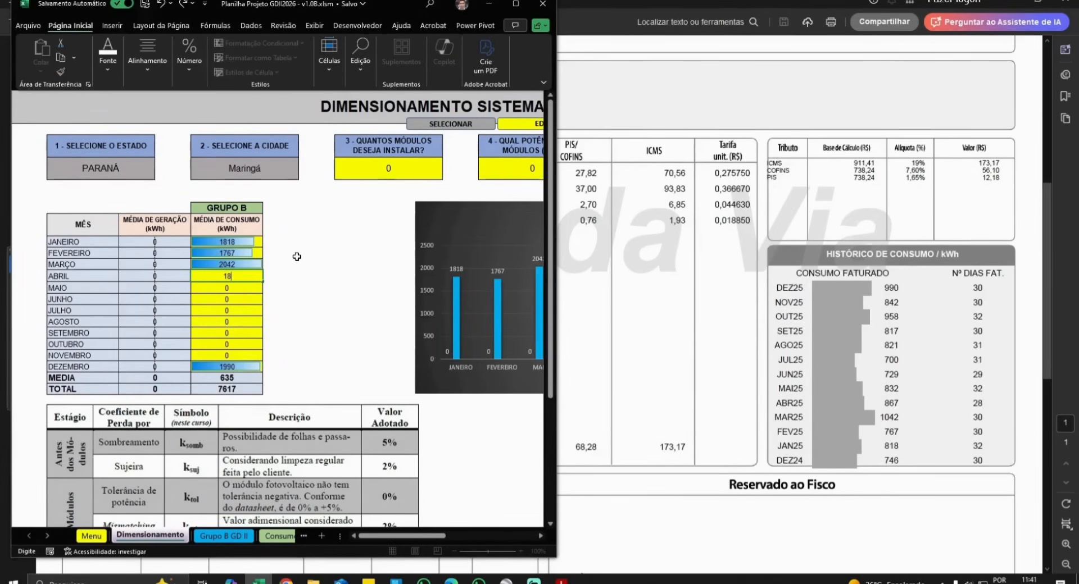
type("67")
key("Return")
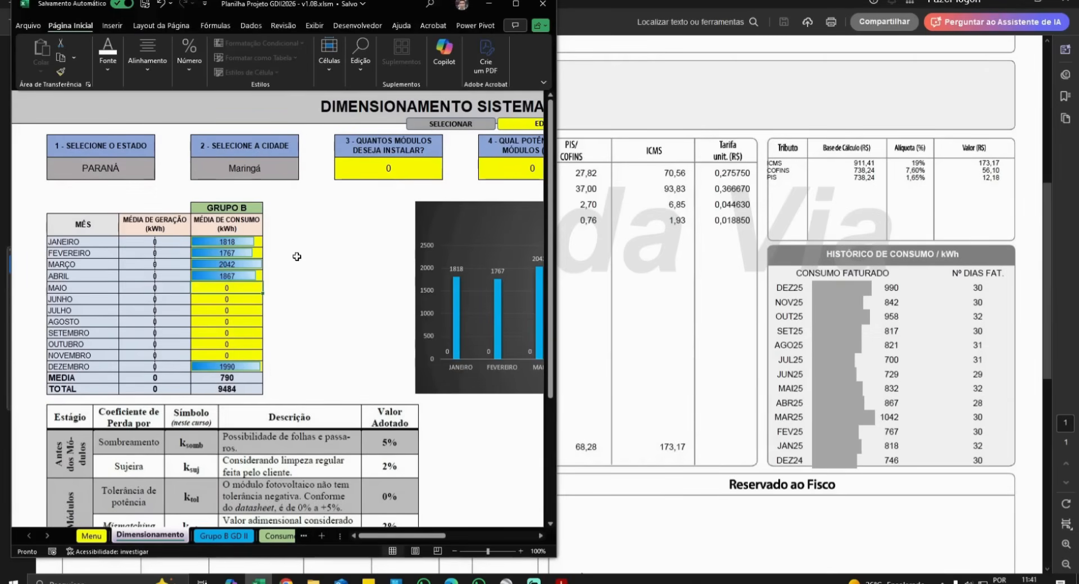
- Enter May–November consumption: 1832, 1729, 1700, 1821, 1817, 1958 and 1842 kWh
type("1832")
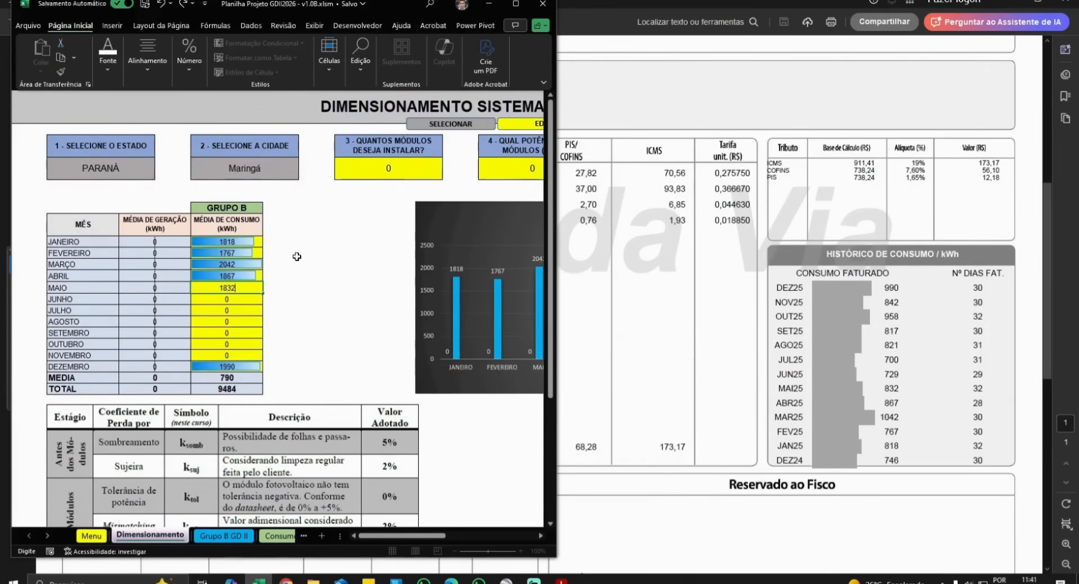
key("Return")
type("1729")
key("Return")
type("1700")
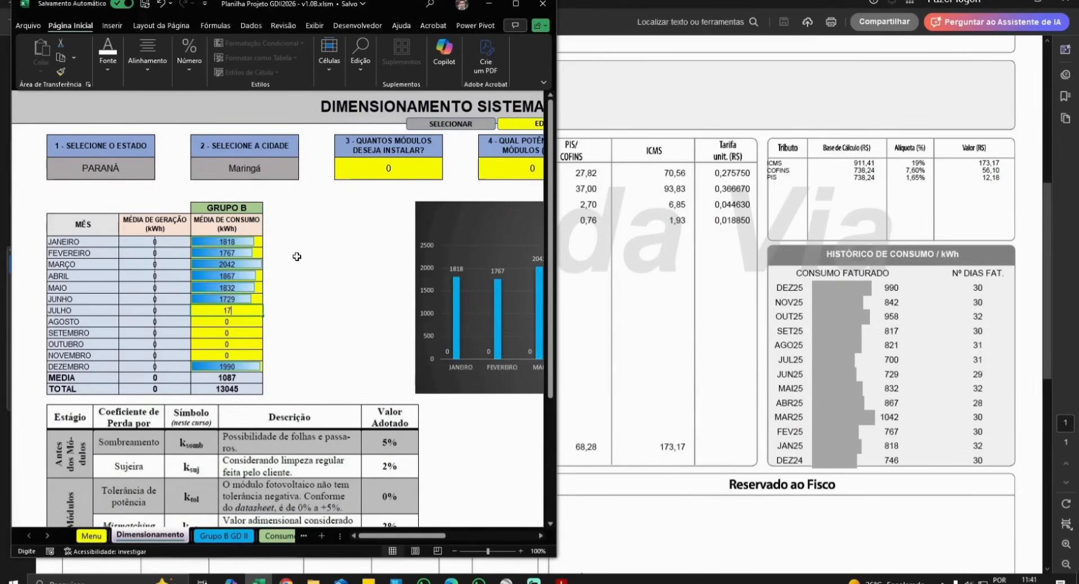
key("Return")
type("1821")
key("Return")
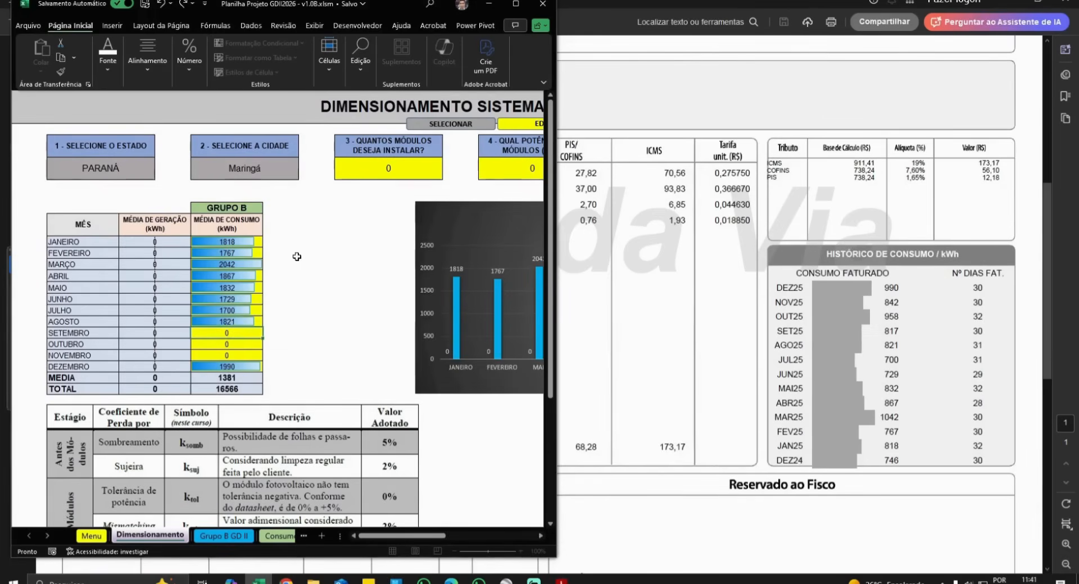
type("1817")
key("Return")
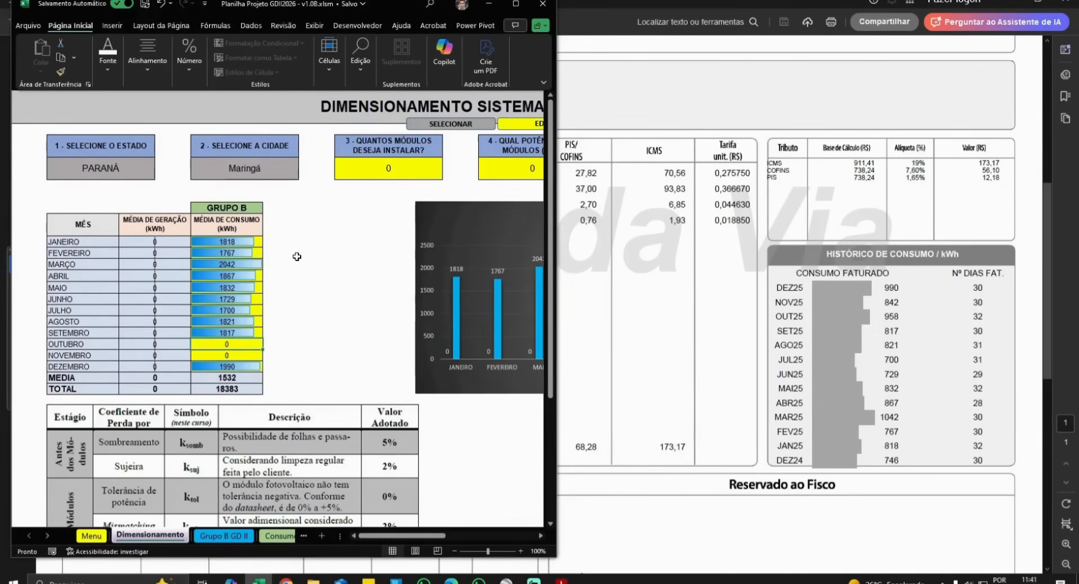
type("1958")
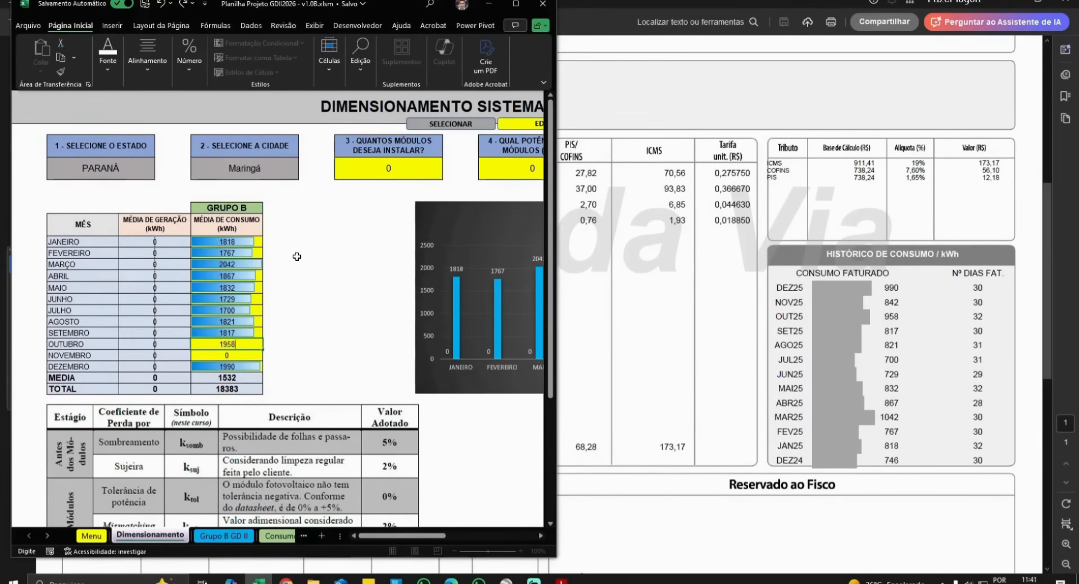
key("Return")
type("1842")
key("Return")
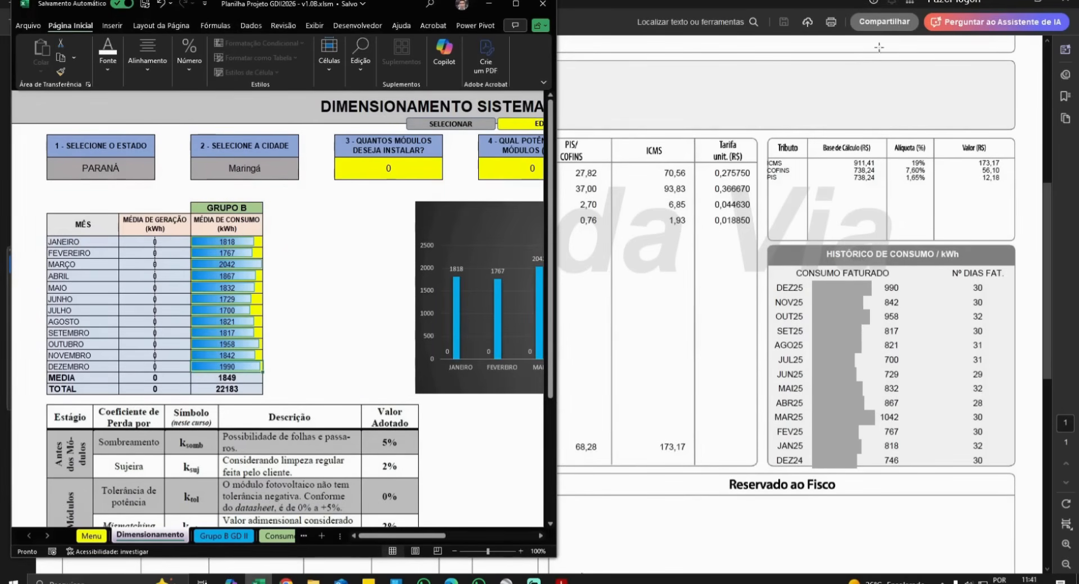
- Maximize the workbook and change the city from Maringá to Cambé in Paraná
left_click(515, 4)
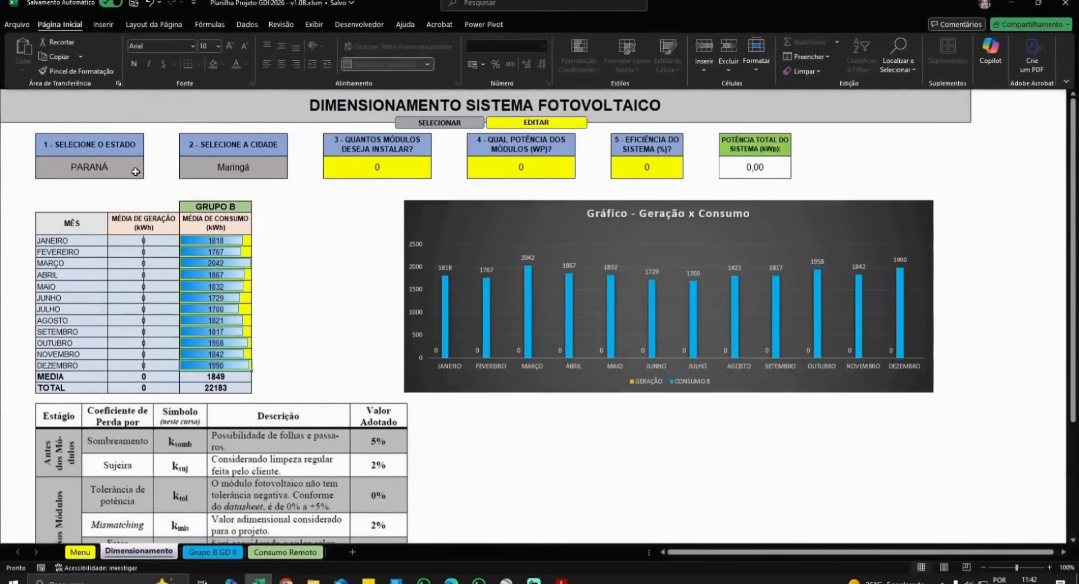
left_click(132, 172)
left_click(149, 165)
left_click(149, 165)
left_click(236, 167)
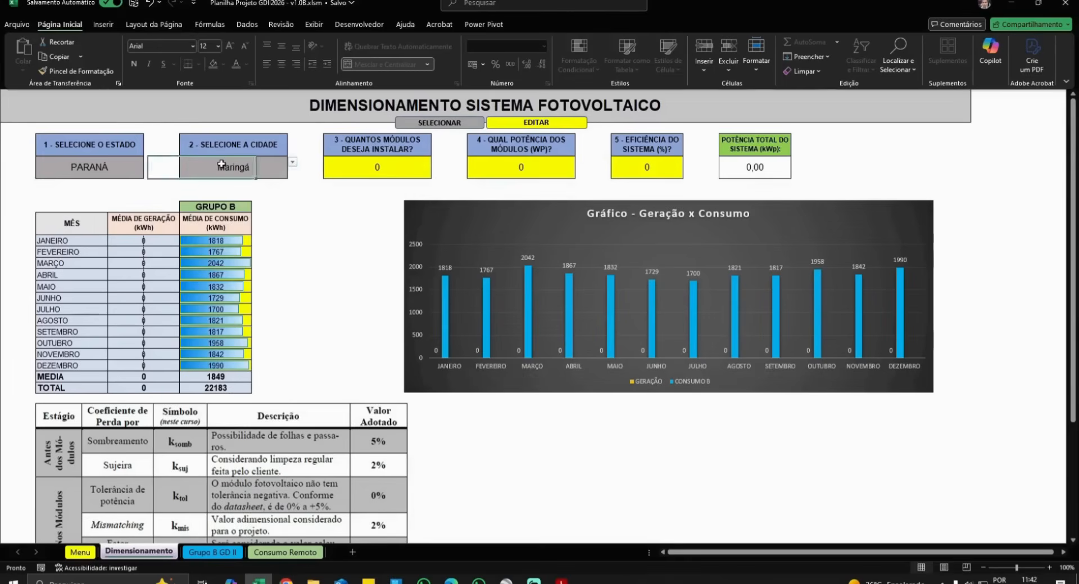
left_click(293, 164)
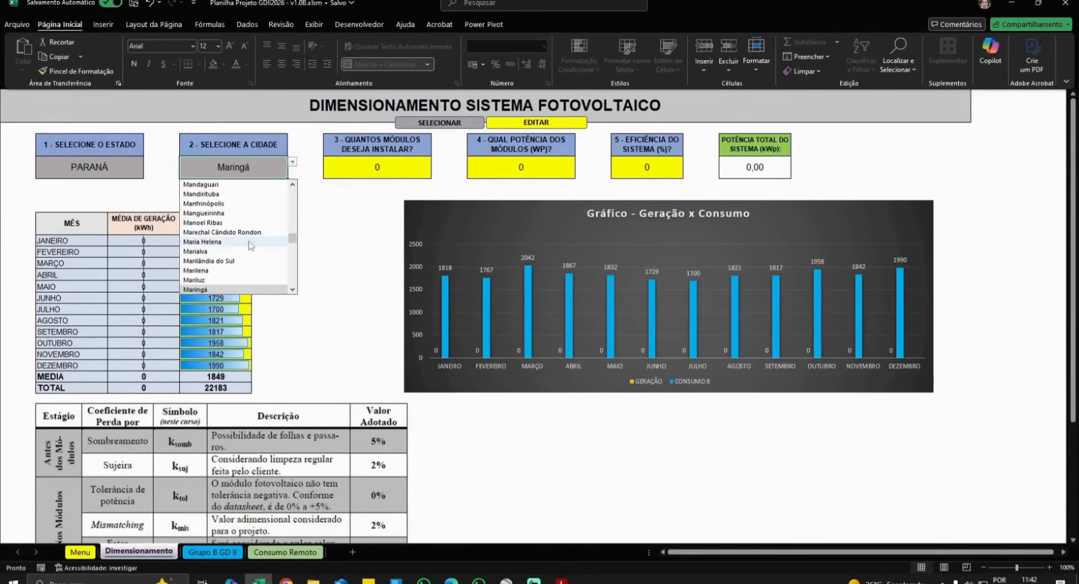
scroll(243, 243, "down", 8)
scroll(243, 243, "up", 20)
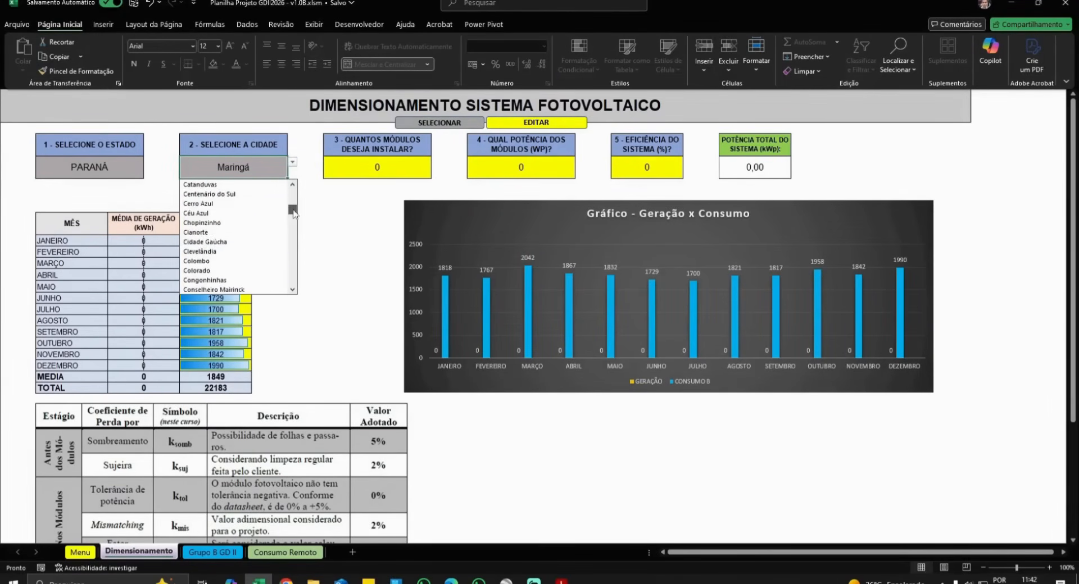
scroll(257, 223, "down", 3)
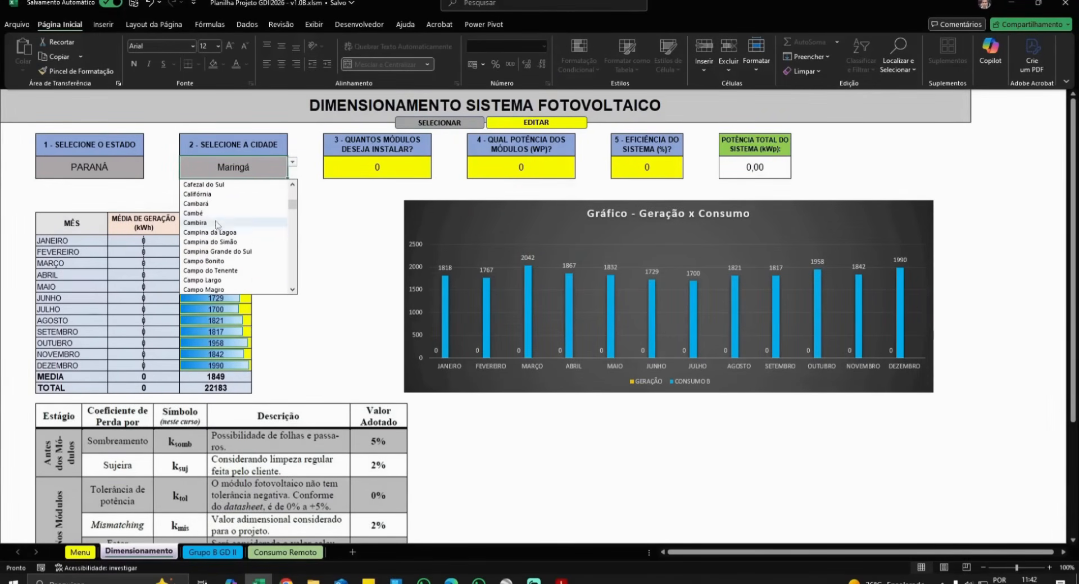
left_click(256, 225)
- Enter 650 Wp module power, 80% efficiency and 26 modules, giving 16,90 kWp
left_click(378, 169)
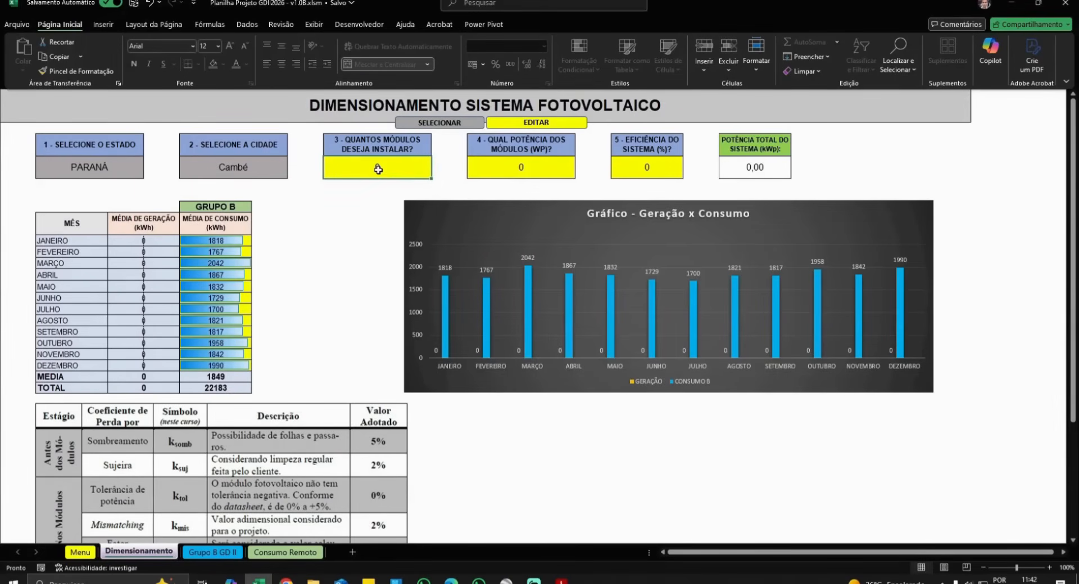
left_click(508, 177)
type("650")
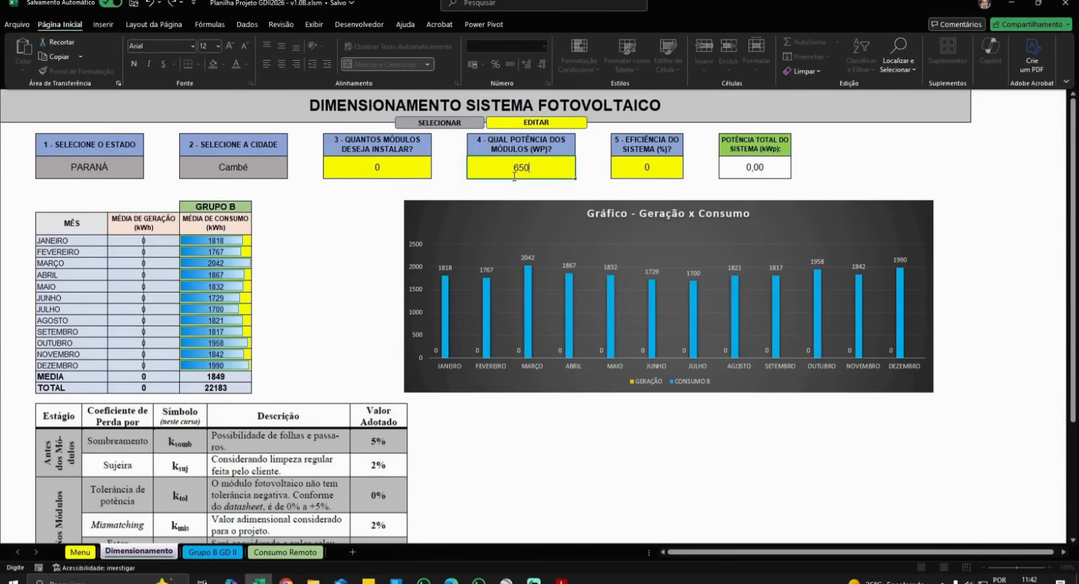
key("Return")
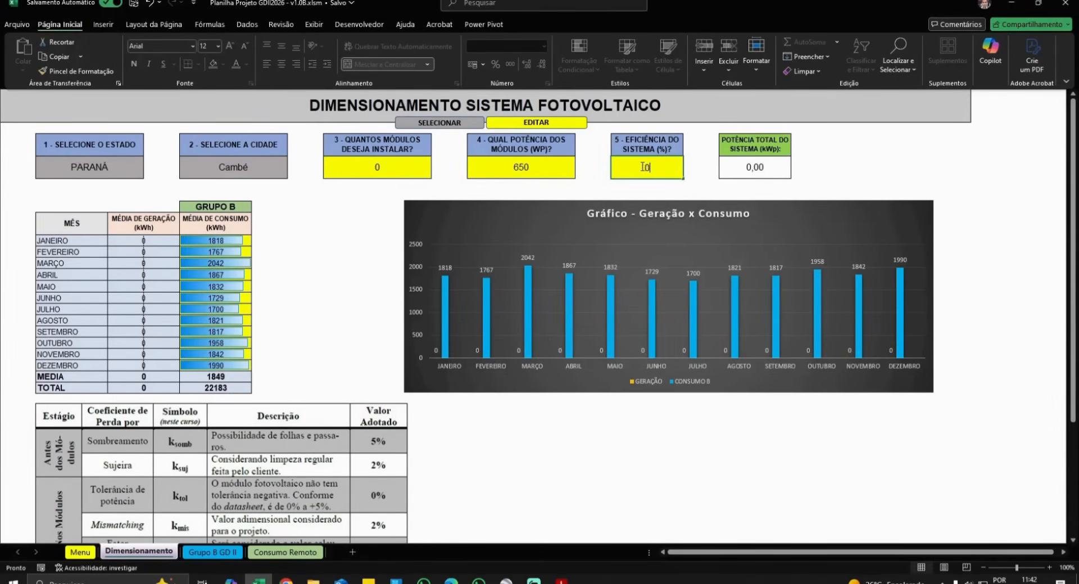
type("80")
key("Return")
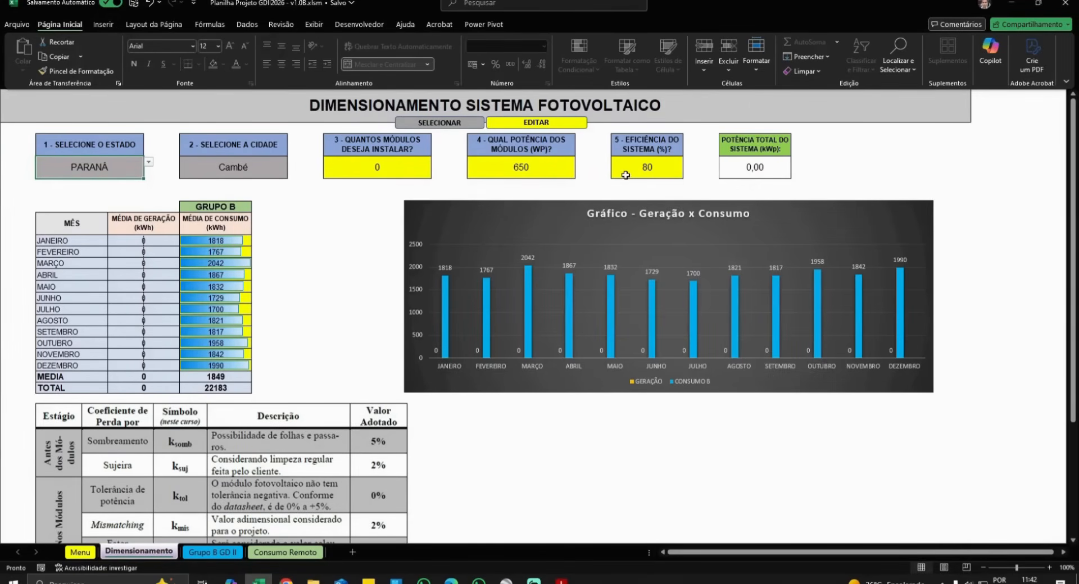
left_click(385, 173)
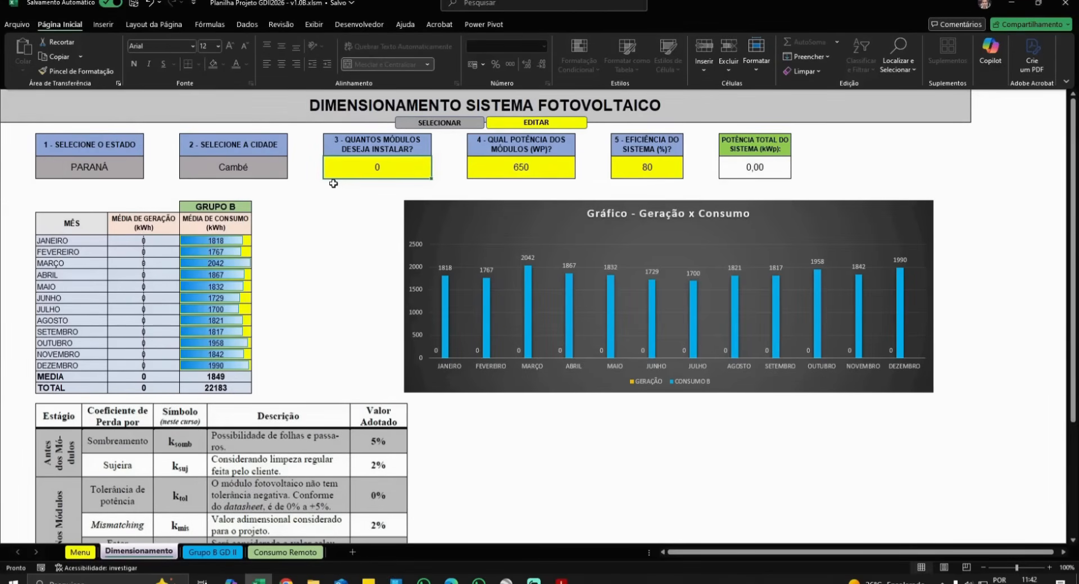
type("26")
key("Tab")
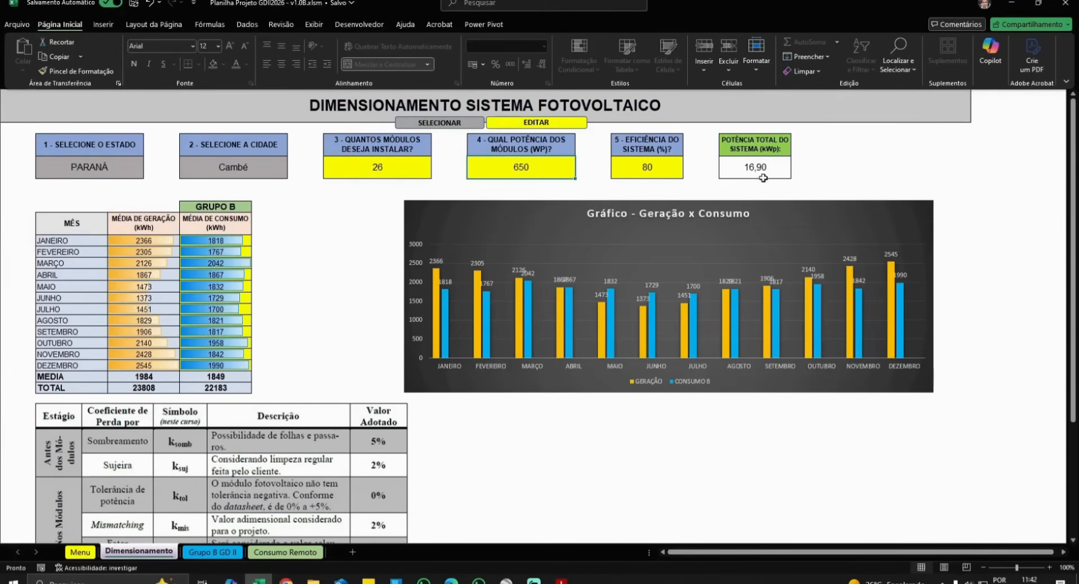
- On Grupo B GD II, choose SIM for automatic sizing and compare against the Dimensionamento sheet
left_click(221, 553)
scroll(550, 320, "down", 3)
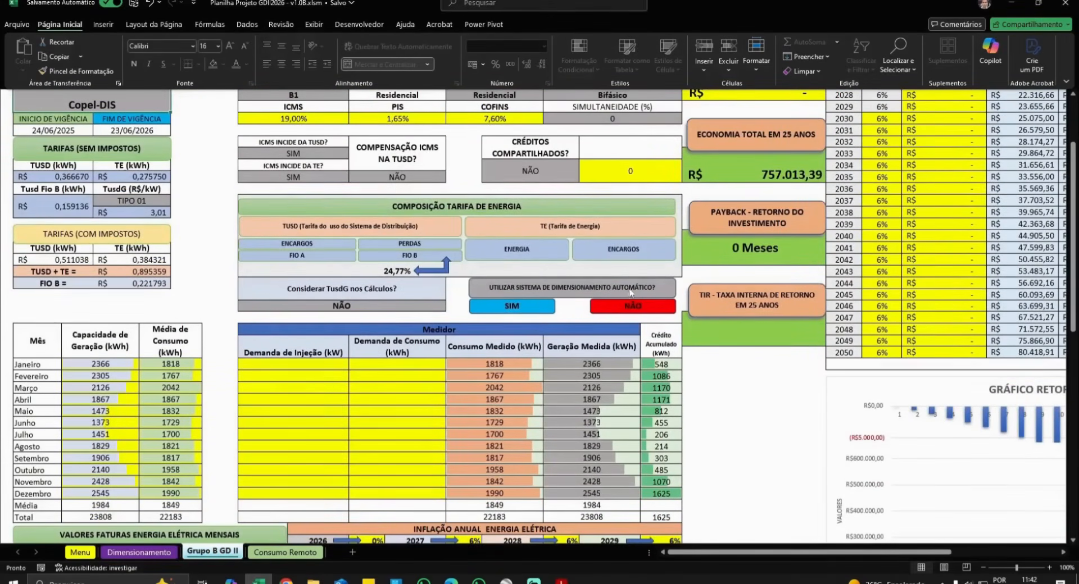
left_click(518, 309)
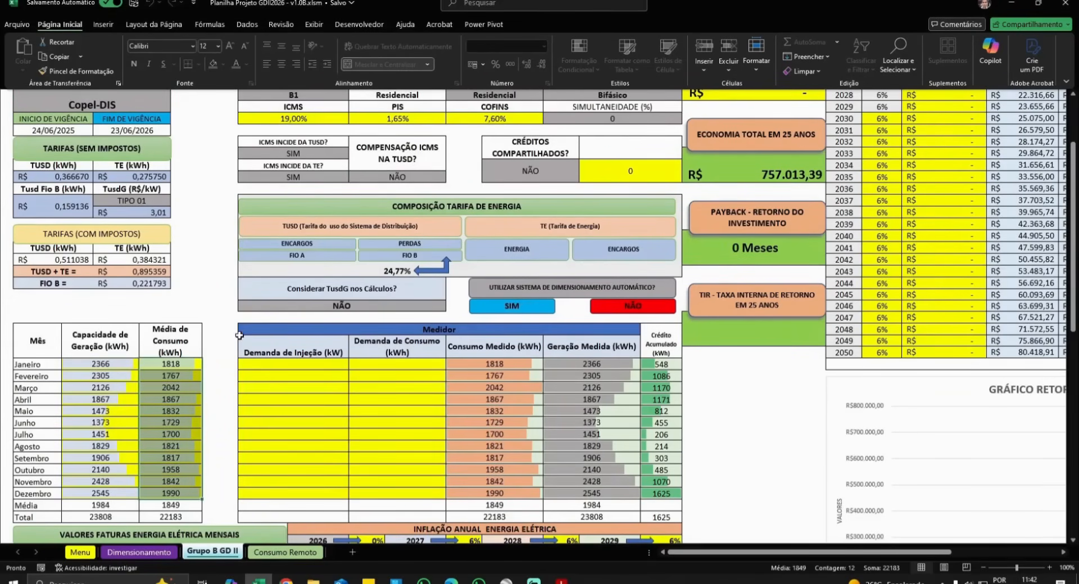
left_click(166, 552)
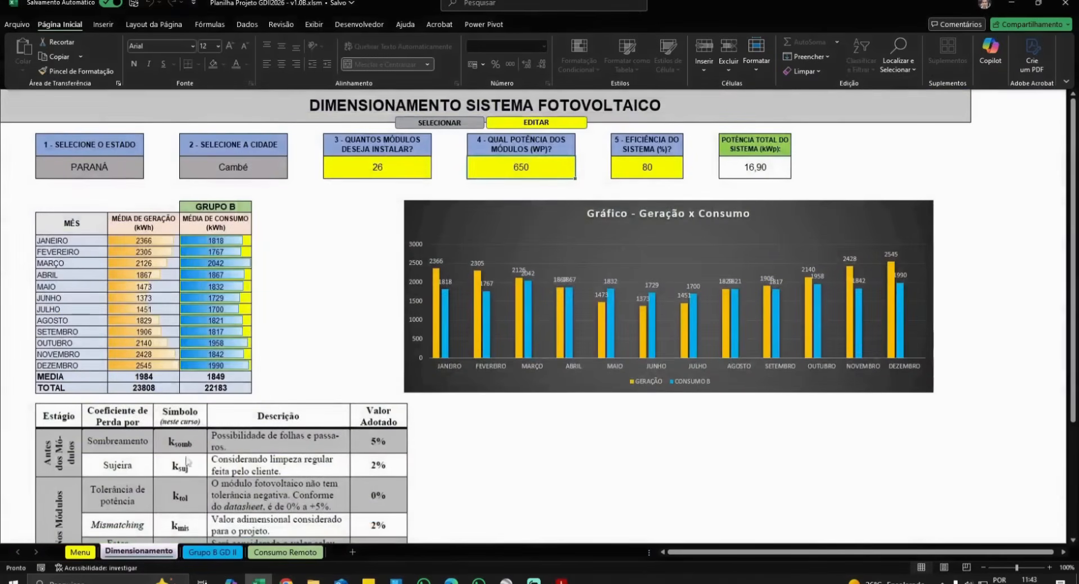
left_click(217, 552)
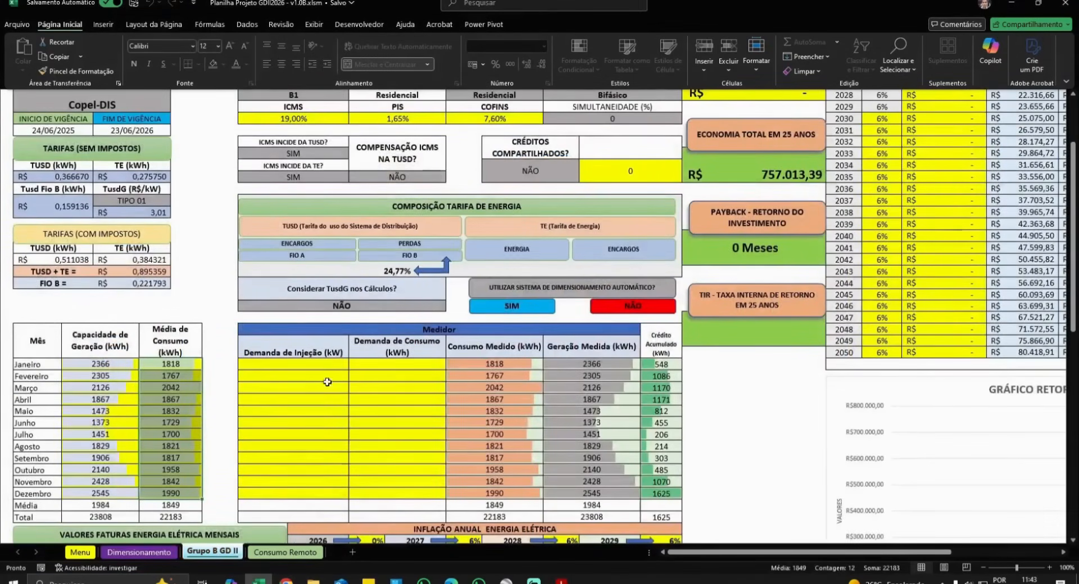
left_click(139, 552)
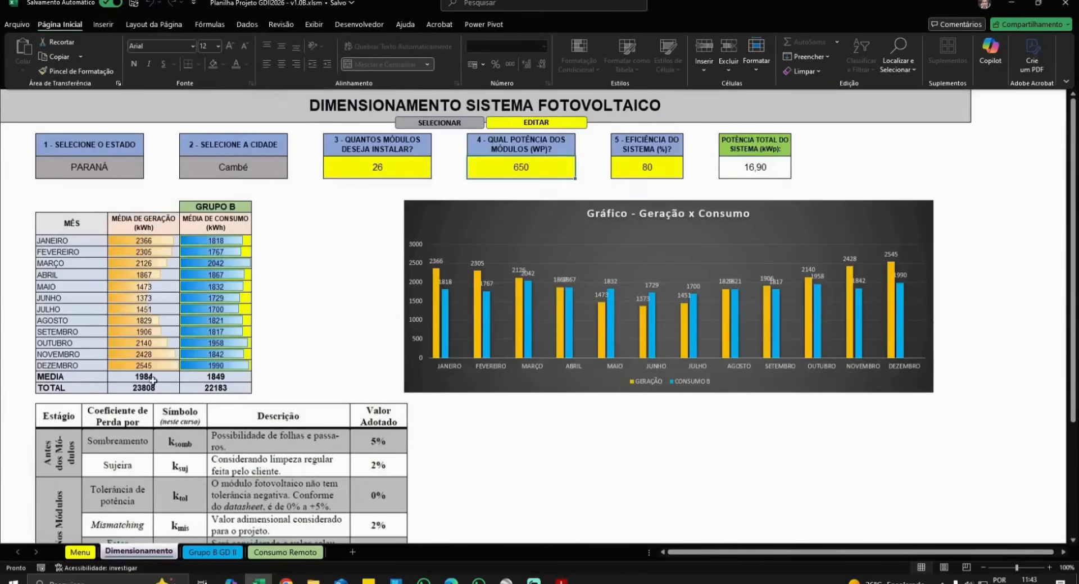
left_click(212, 552)
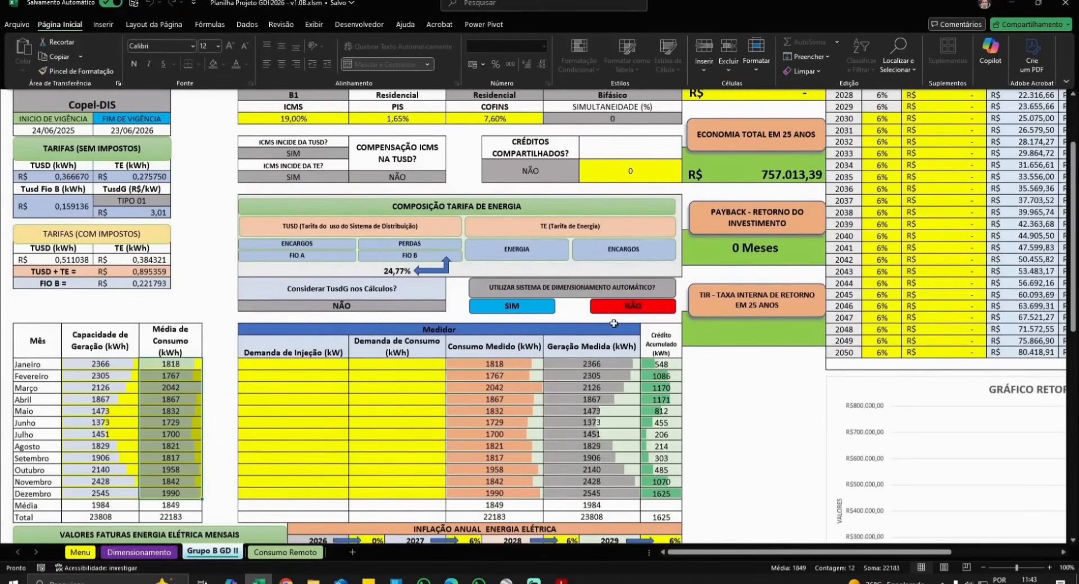
- Turn automatic sizing off to check the monthly generation and consumption columns, then back to SIM
left_click(629, 308)
left_click(97, 375)
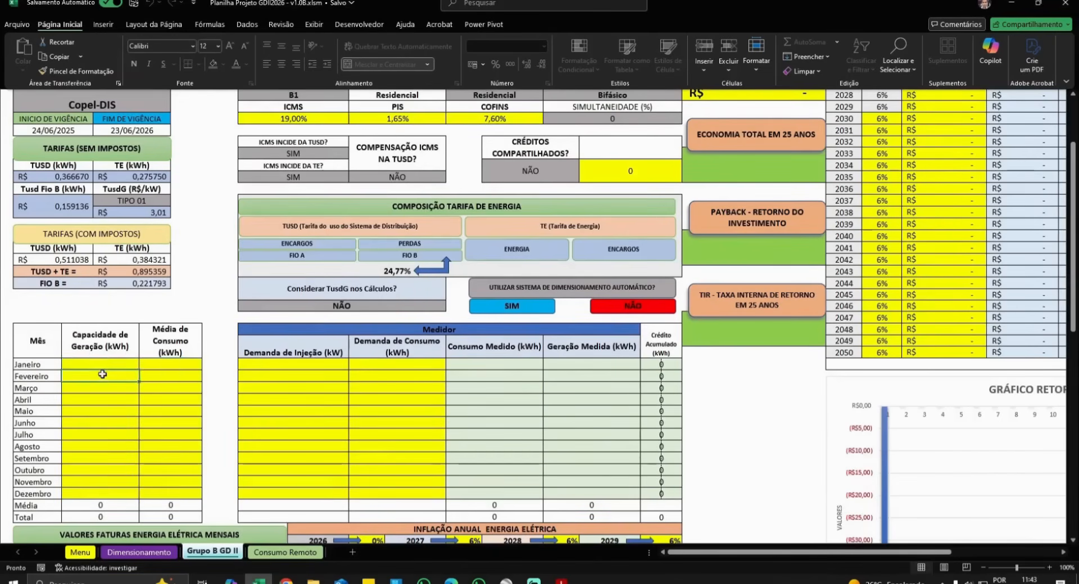
key("Down")
key("Down")
key("Down")
key("Down")
key("Down")
key("Down")
key("Down")
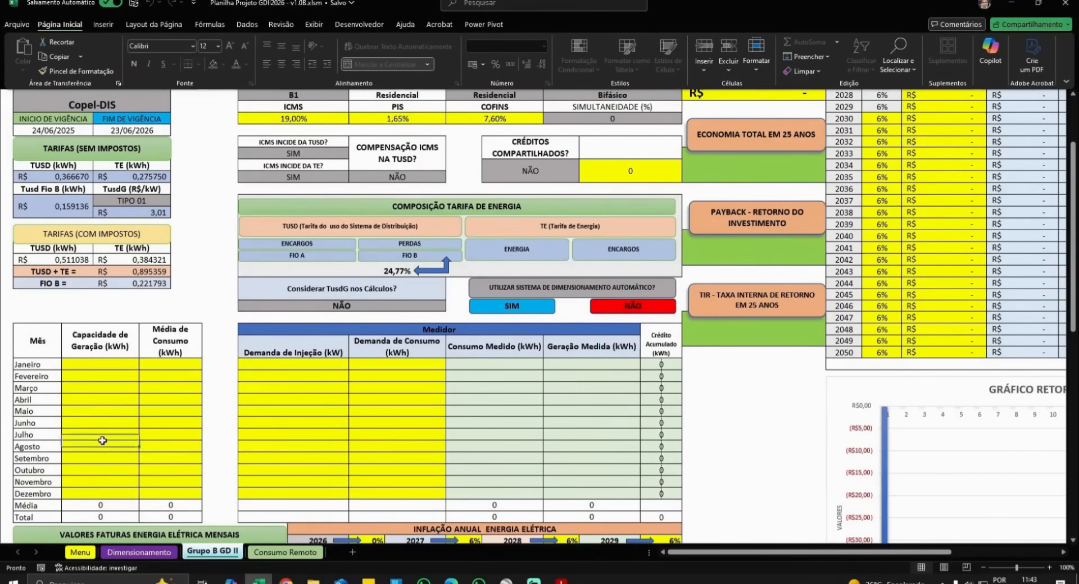
left_click(160, 368)
key("Down")
key("Down")
key("Down")
key("Down")
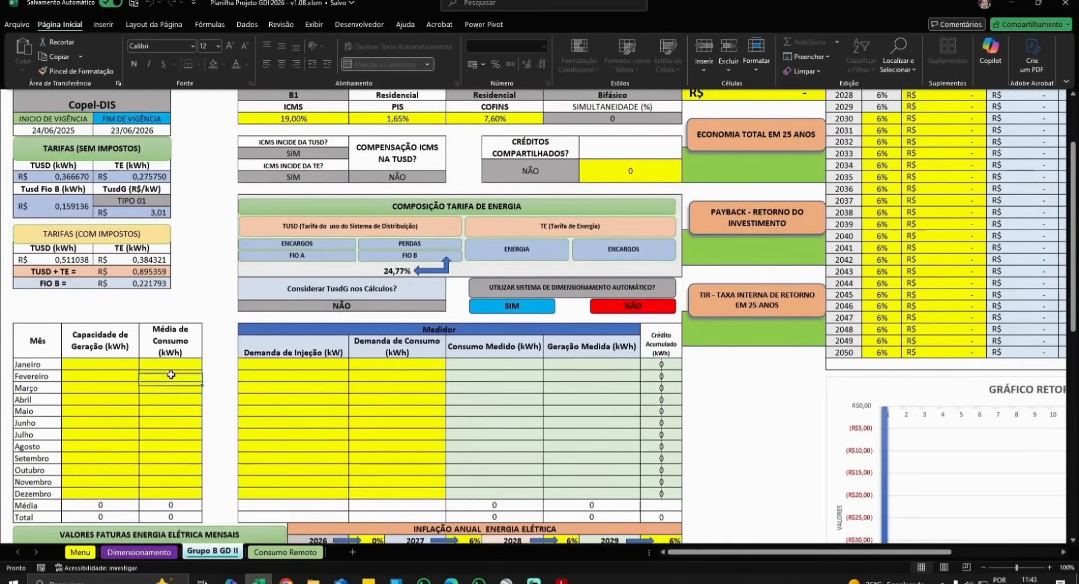
left_click(539, 310)
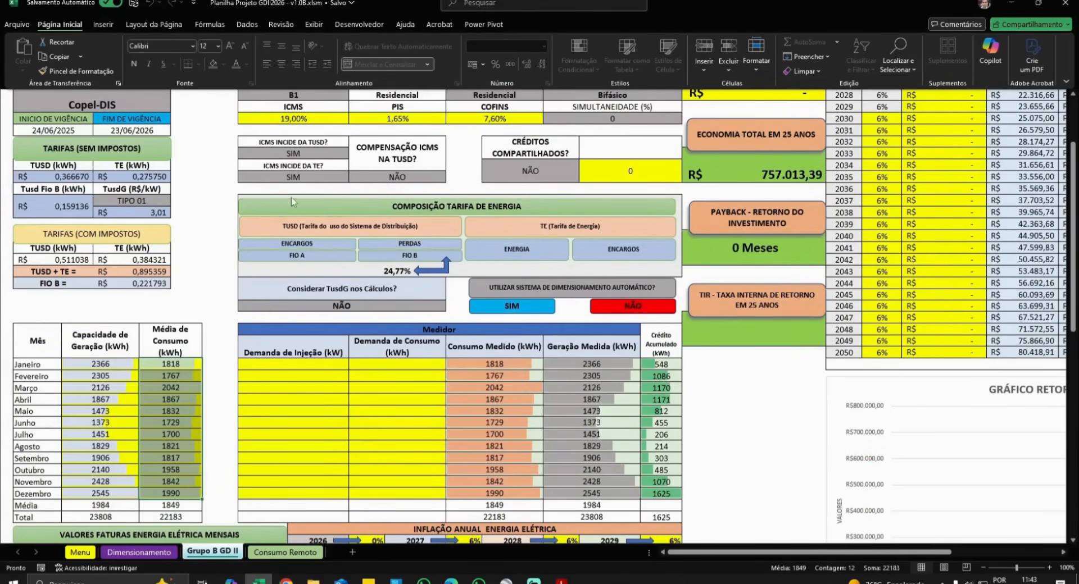
scroll(292, 201, "up", 2)
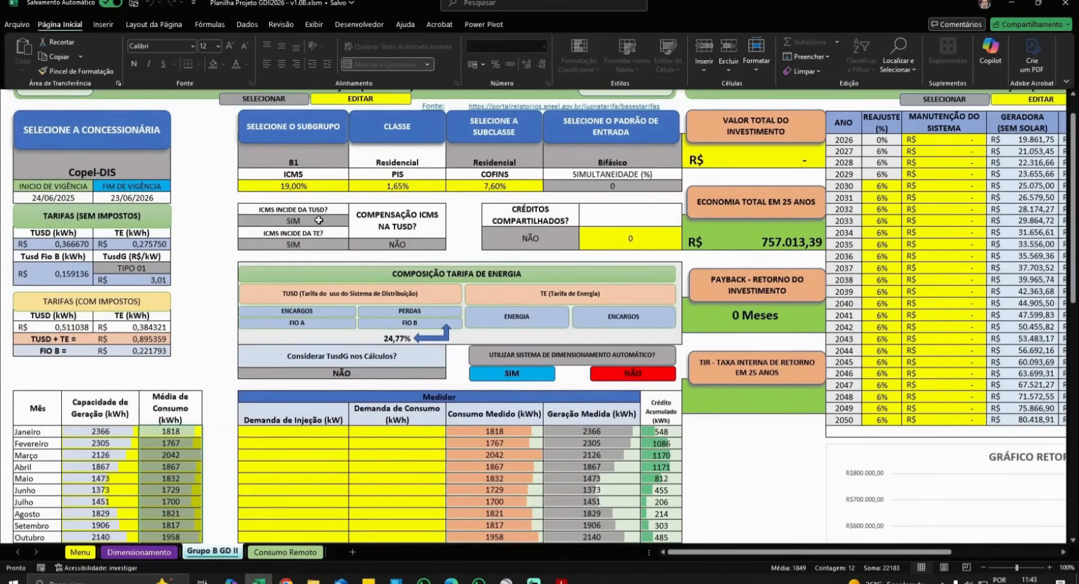
- Try SIM for ICMS compensation on TUSD, then revert it to NÃO
left_click(318, 220)
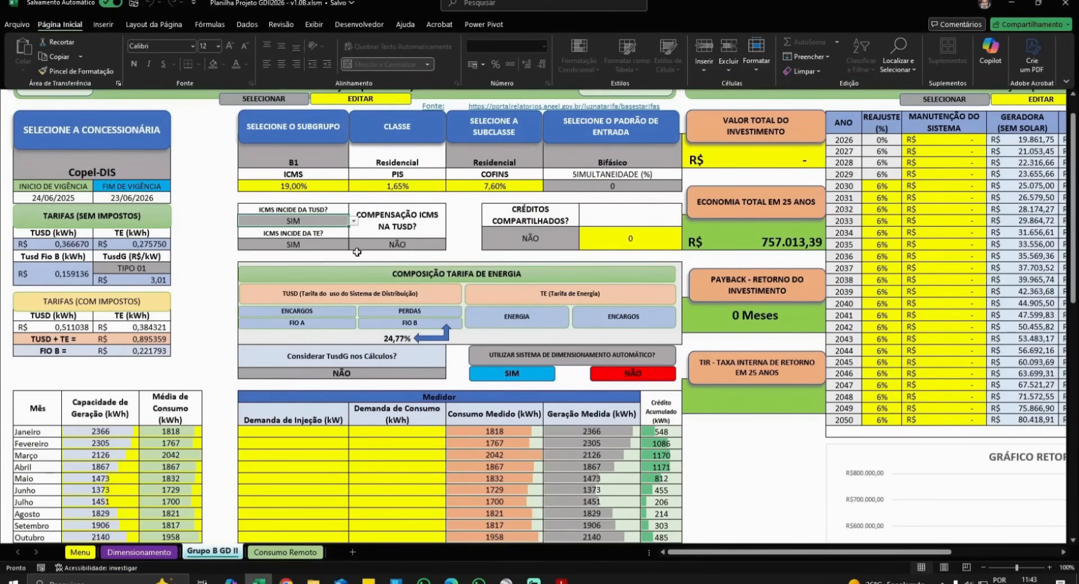
left_click(421, 246)
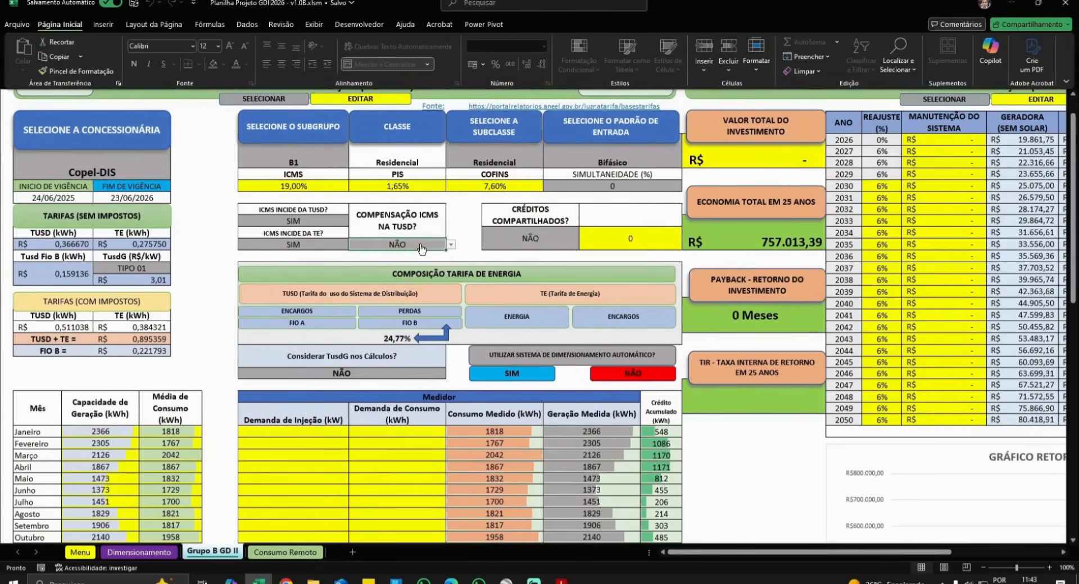
left_click(450, 244)
left_click(386, 253)
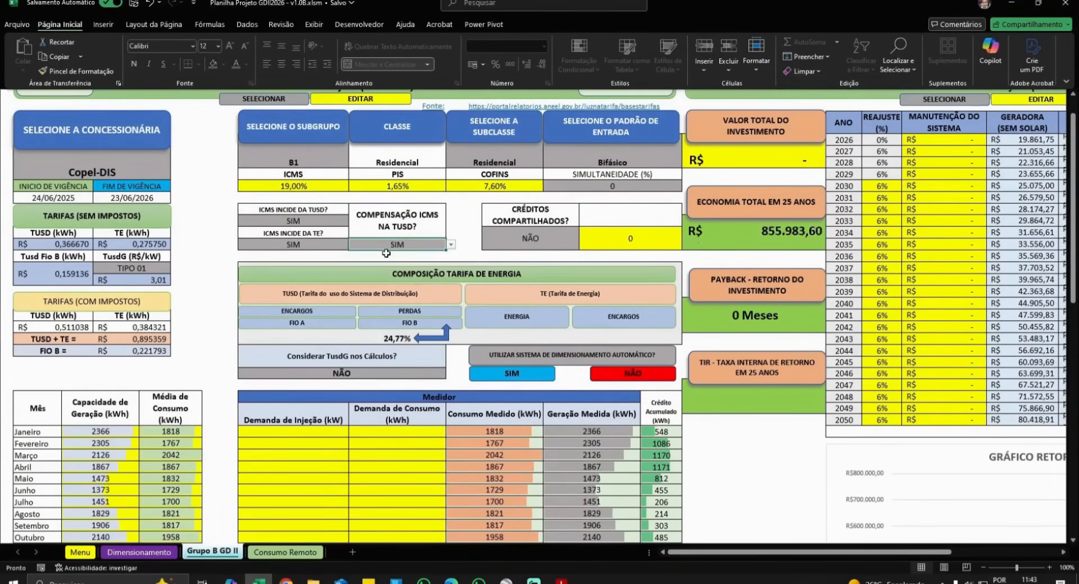
left_click(451, 245)
left_click(394, 264)
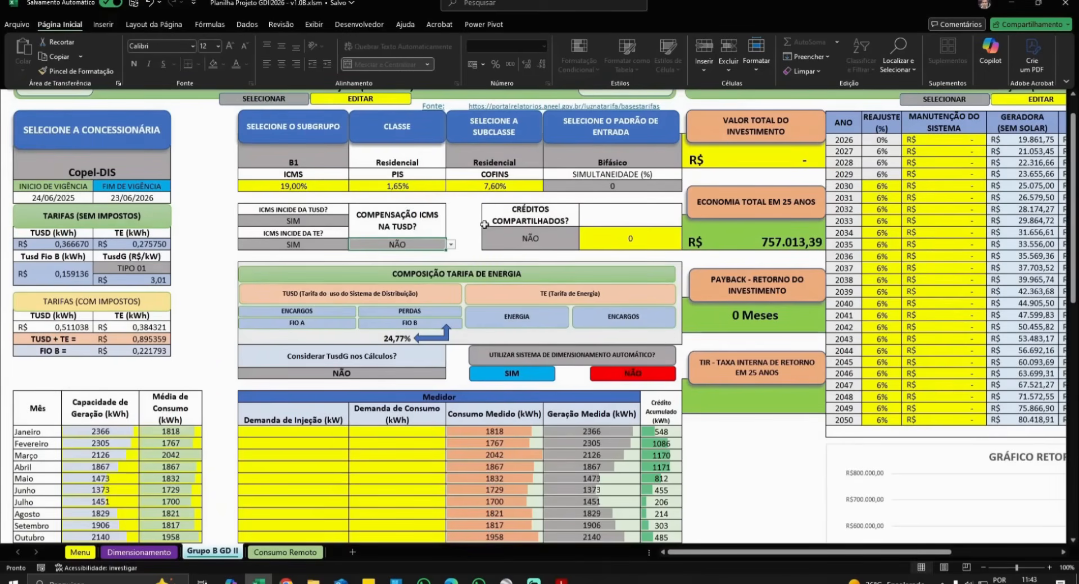
left_click(331, 221)
left_click(330, 244)
left_click(385, 249)
left_click(318, 220)
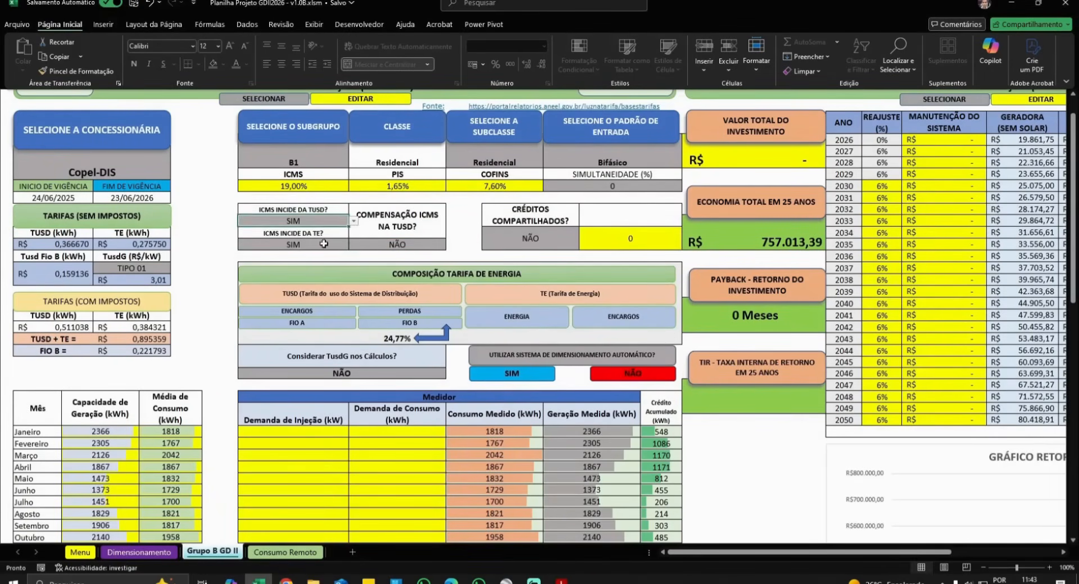
left_click(323, 243)
left_click(387, 249)
- Turn on shared credits with a 40% sharing percentage
left_click(534, 242)
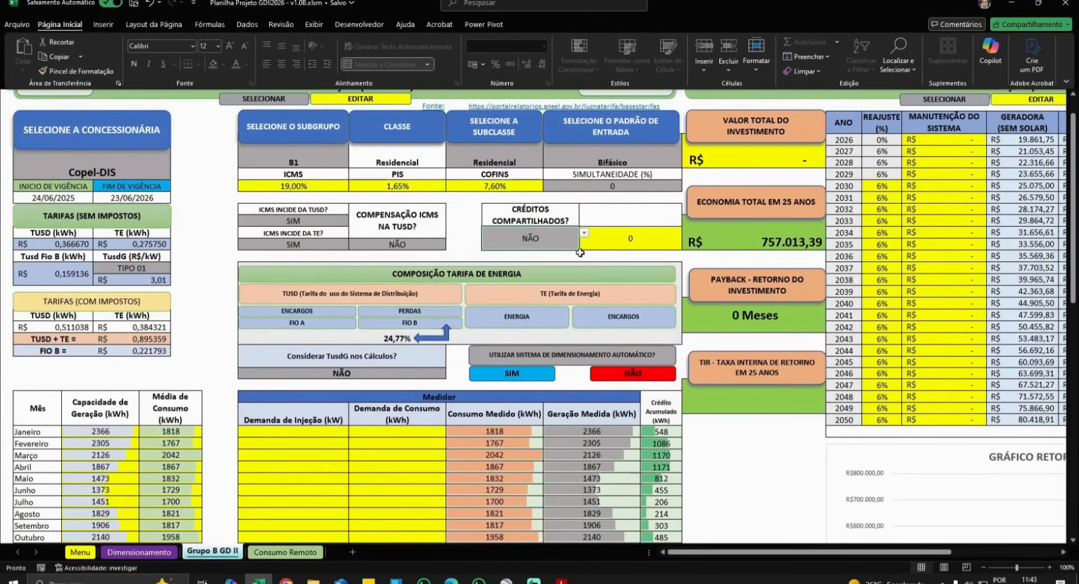
left_click(584, 232)
left_click(506, 256)
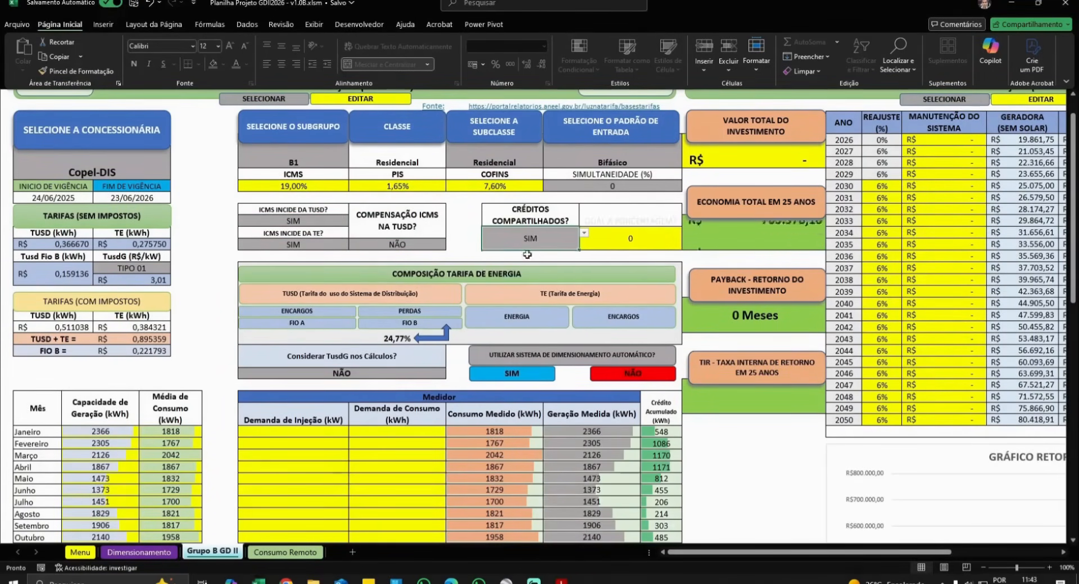
left_click(630, 238)
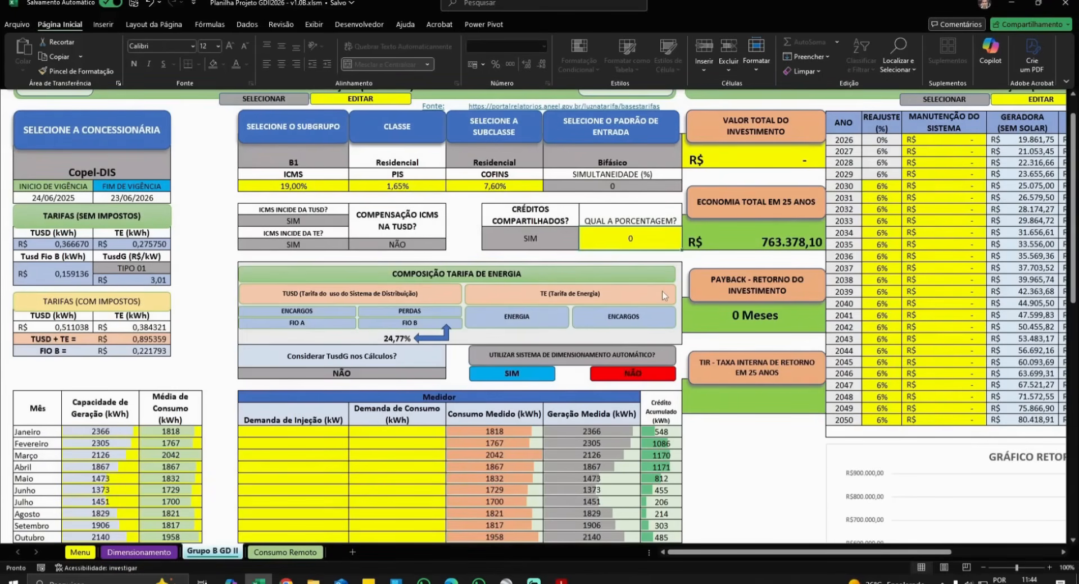
type("40")
key("Return")
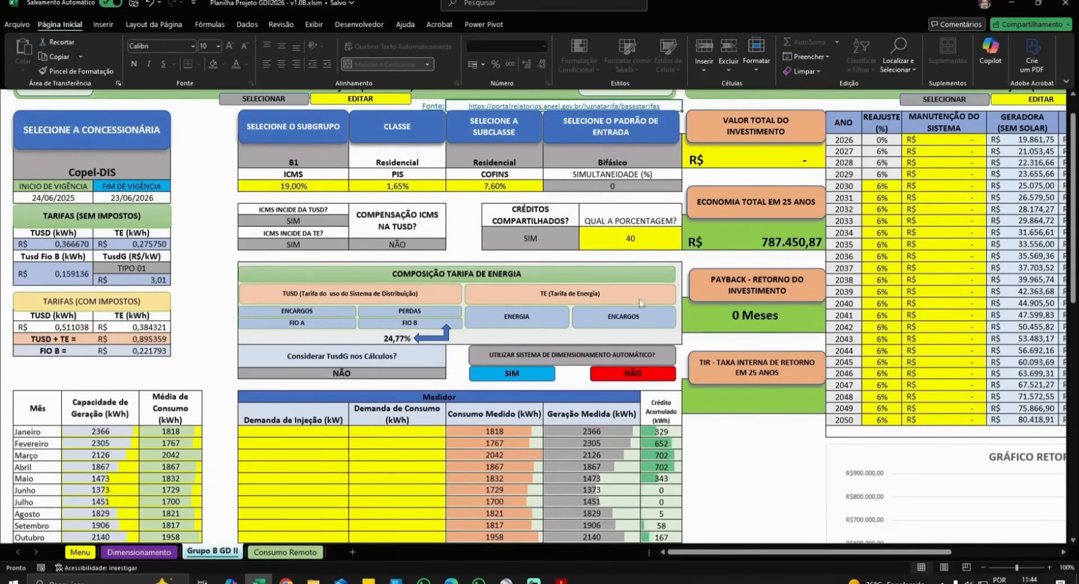
- Set shared credits to NÃO and overwrite the sharing percentage value
left_click(520, 238)
left_click(584, 234)
left_click(565, 266)
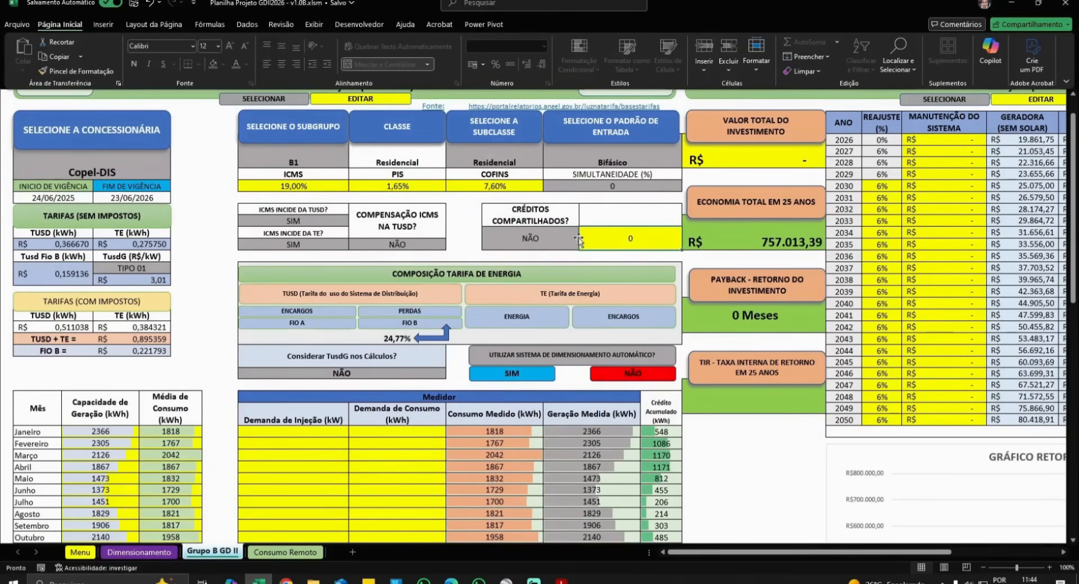
double_click(627, 239)
type("8")
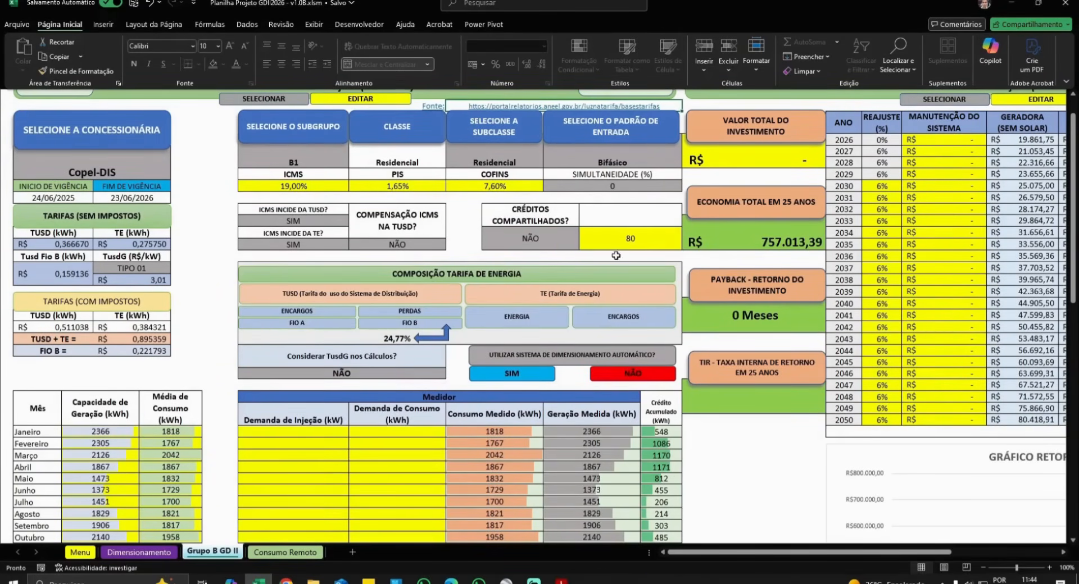
key("Return")
scroll(316, 321, "down", 2)
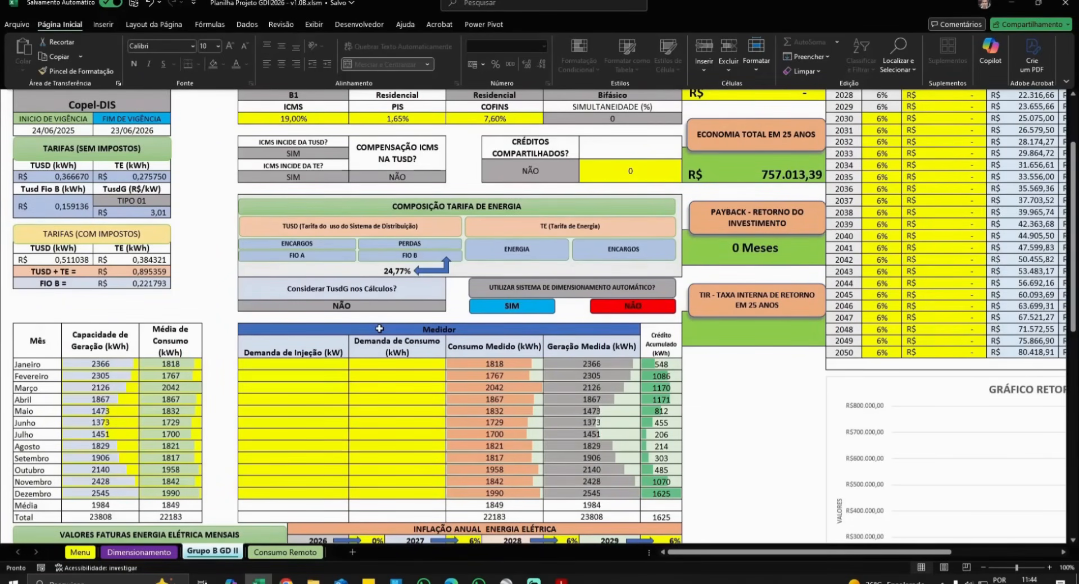
left_click(356, 308)
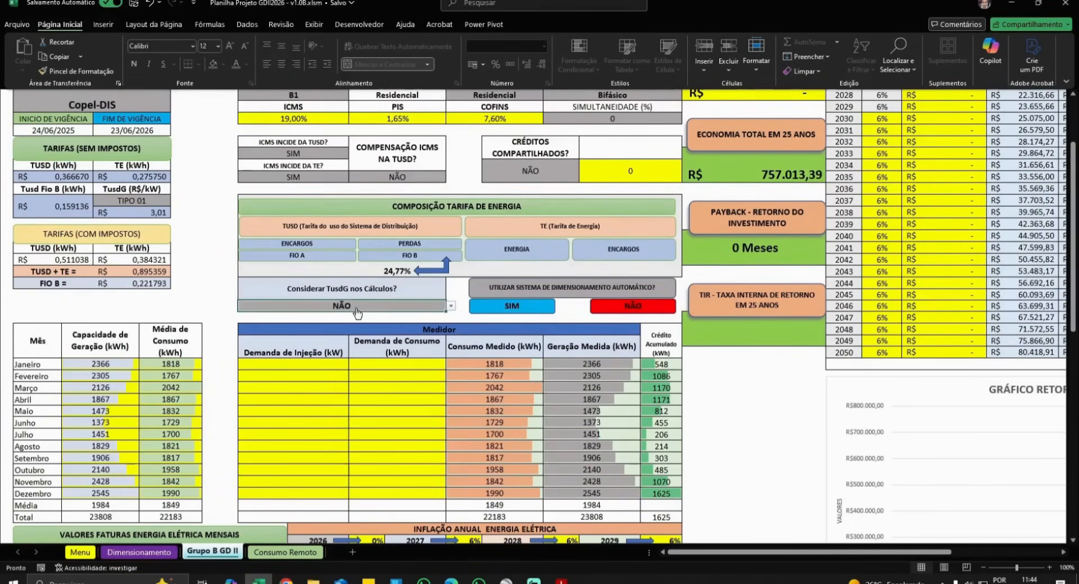
left_click(450, 305)
left_click(287, 318)
left_click(296, 365)
type("10")
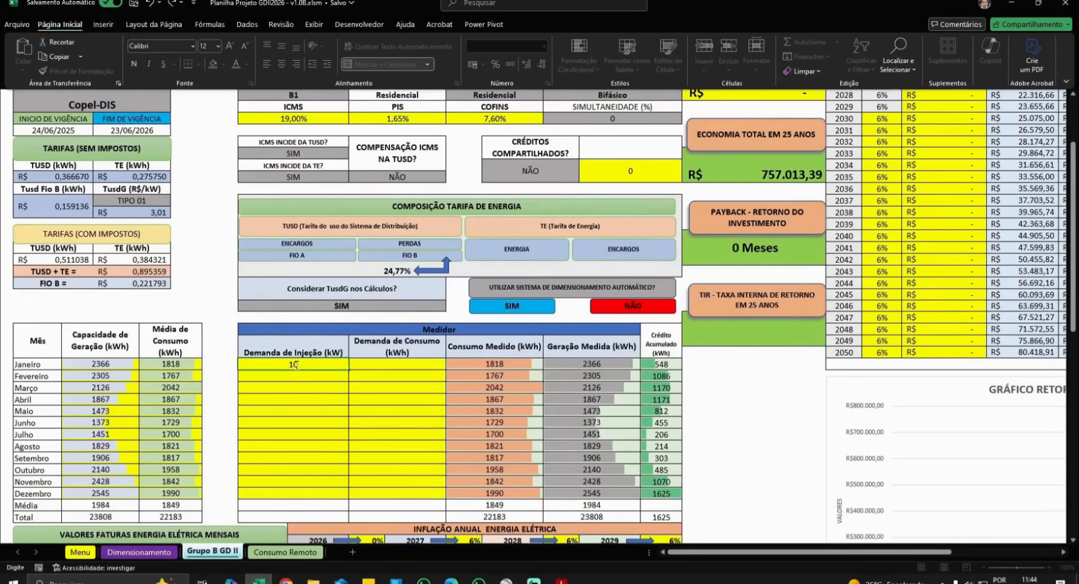
key("Tab")
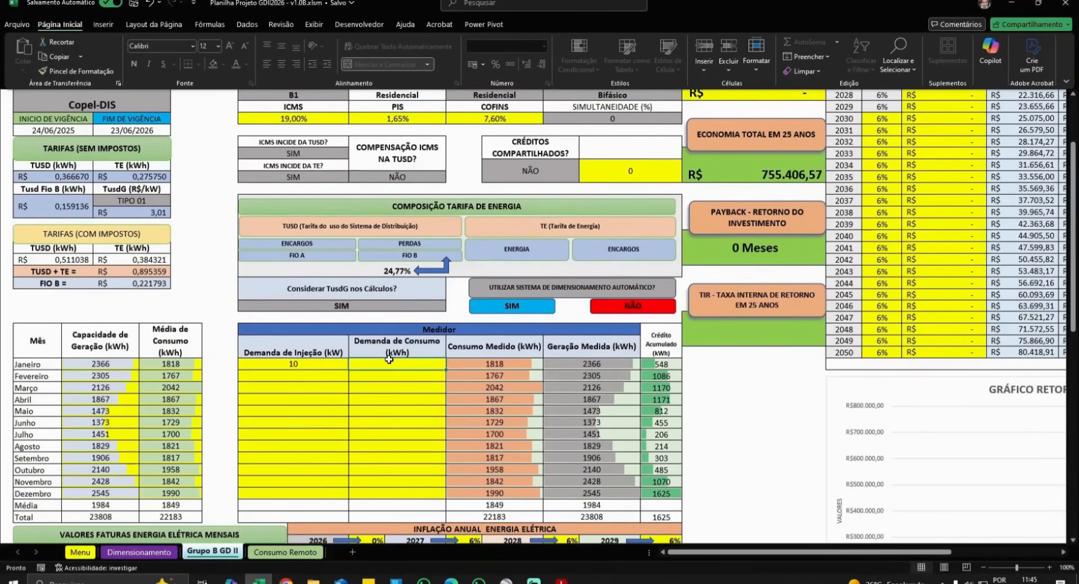
type("8")
key("Return")
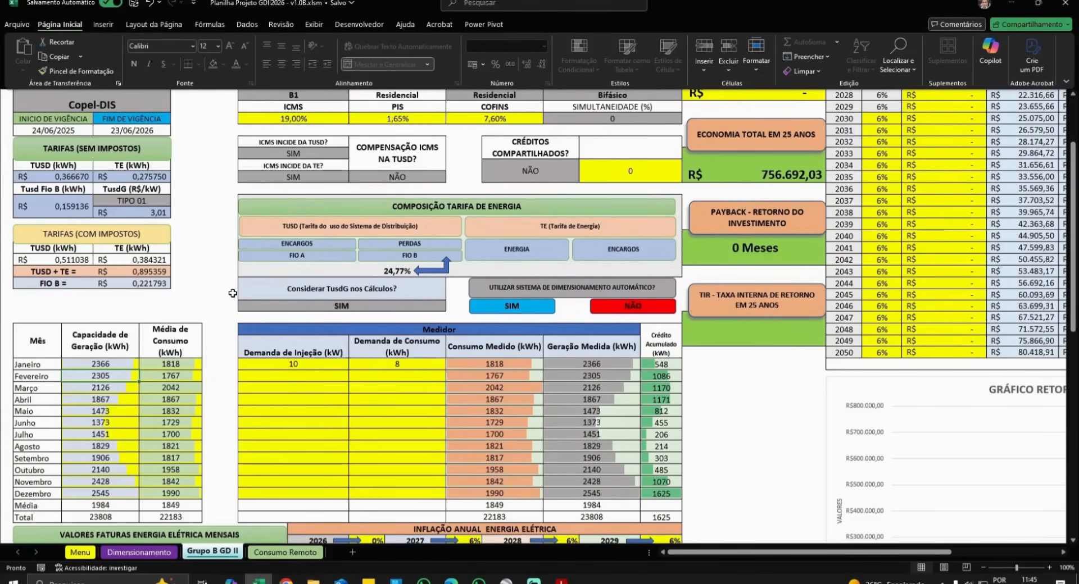
scroll(112, 202, "up", 1)
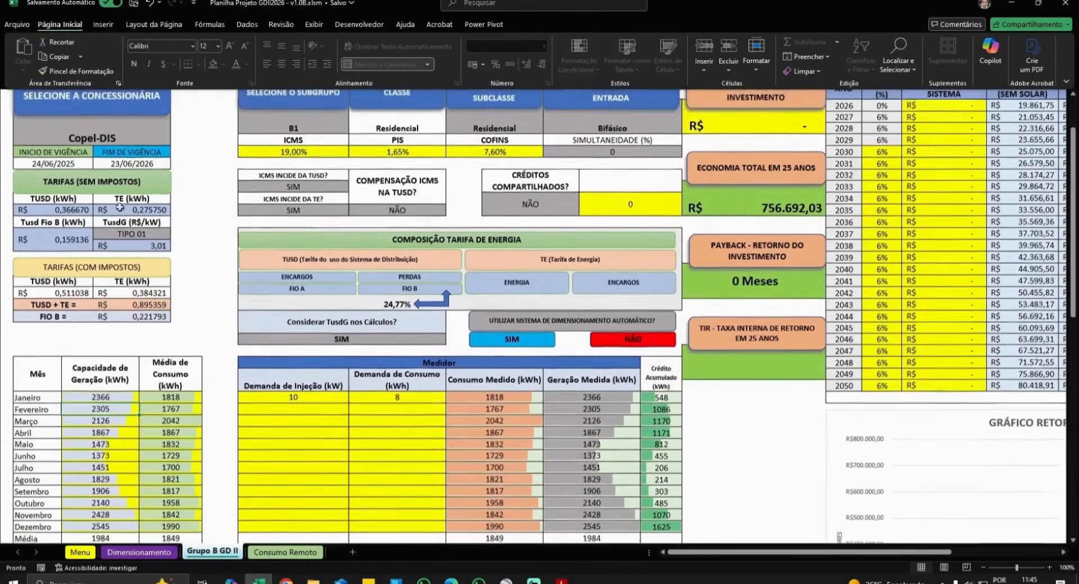
left_click(129, 235)
left_click(175, 234)
left_click(126, 256)
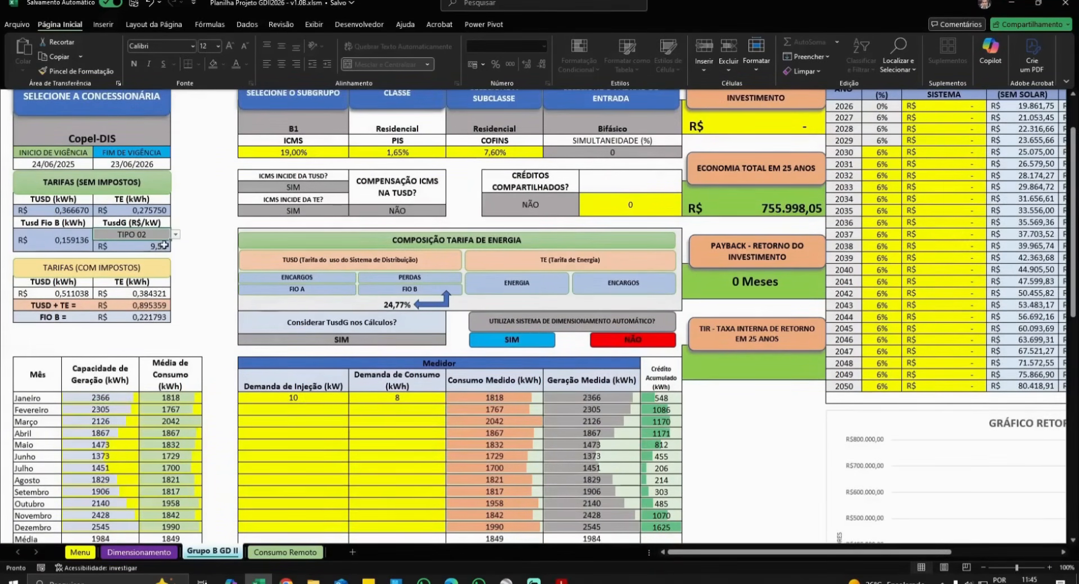
left_click(176, 234)
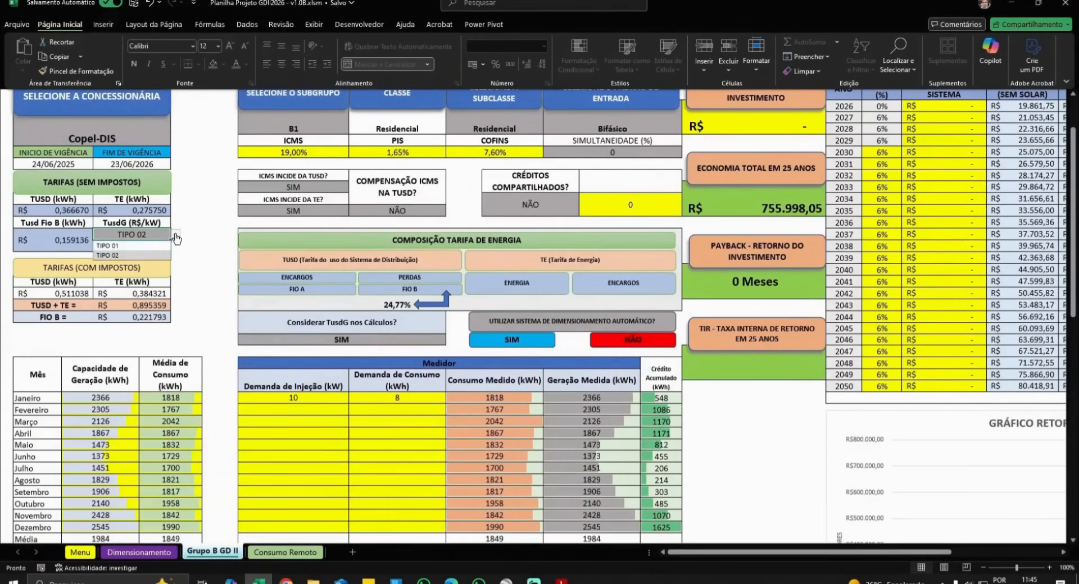
left_click(138, 256)
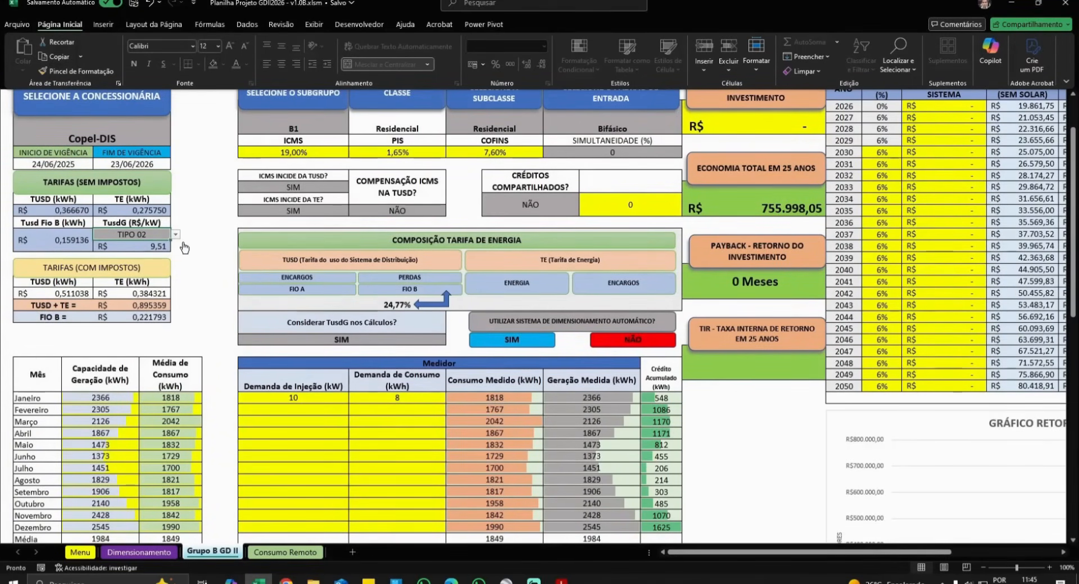
left_click(175, 235)
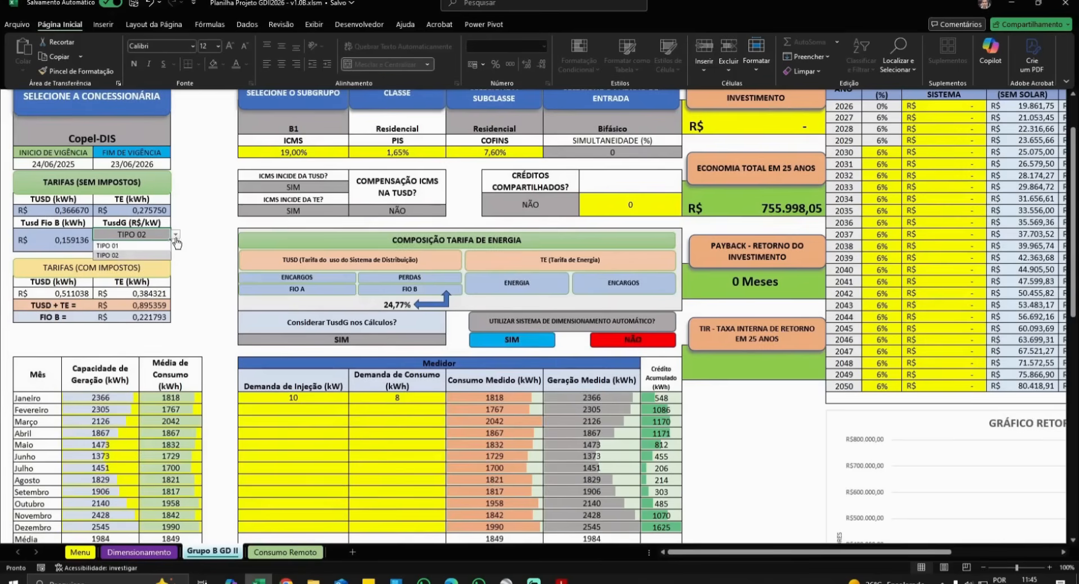
left_click(163, 242)
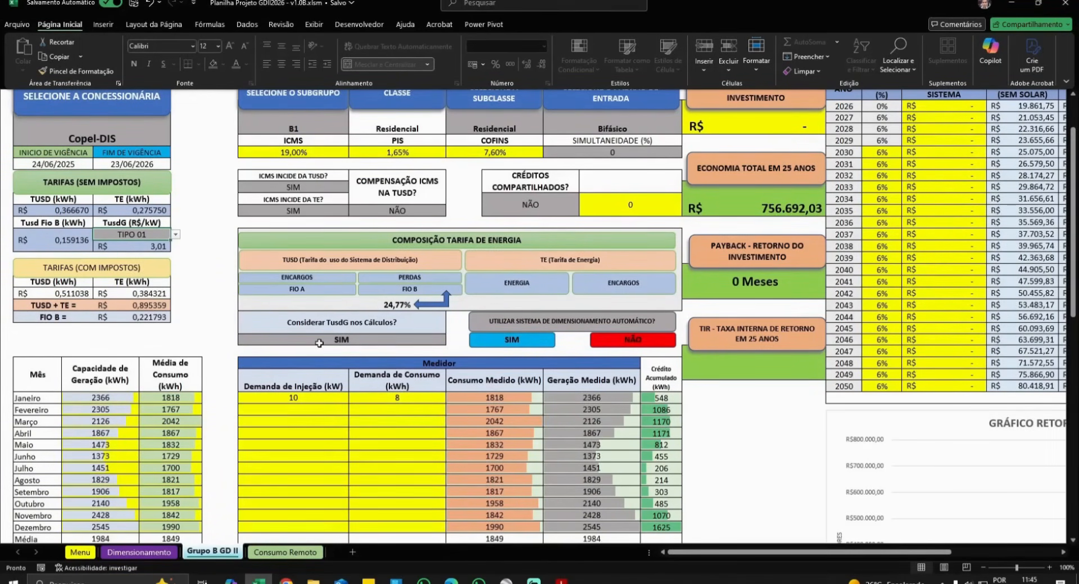
left_click(433, 341)
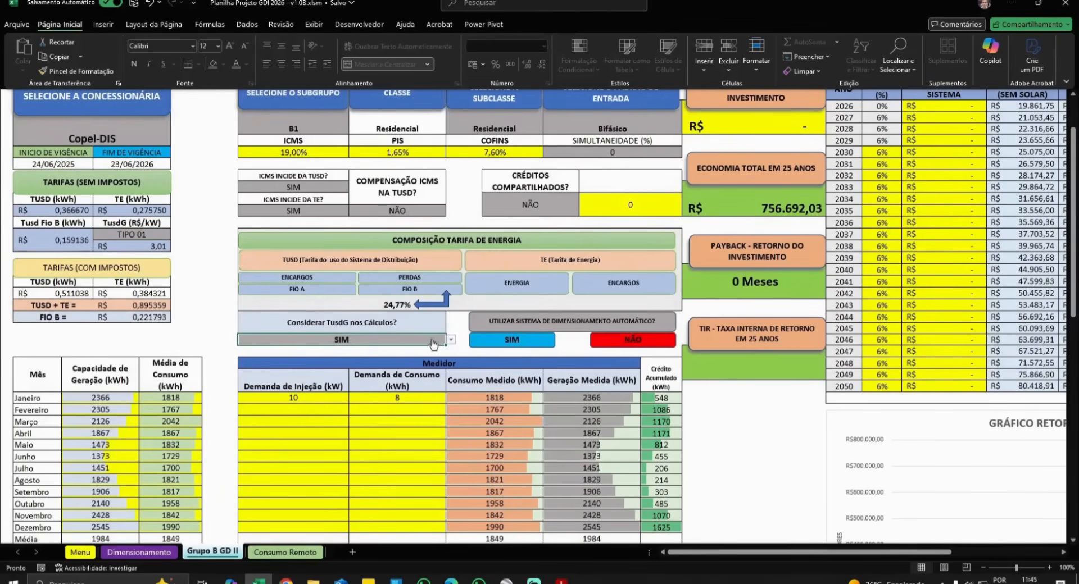
left_click(450, 340)
left_click(388, 361)
left_click(319, 397)
key("BackSpace")
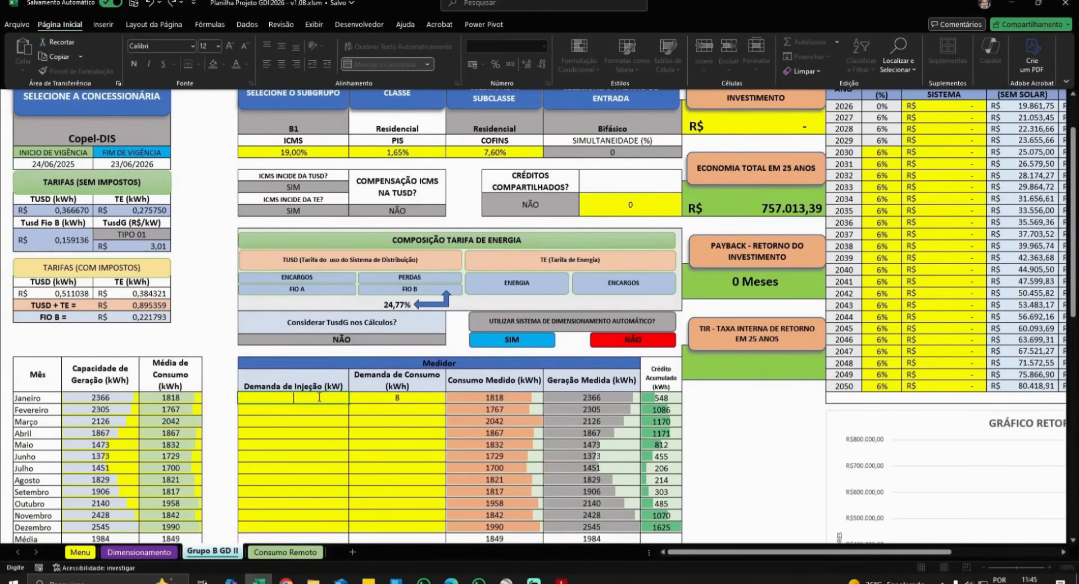
left_click(381, 398)
key("BackSpace")
scroll(393, 404, "down", 1)
scroll(394, 405, "up", 1)
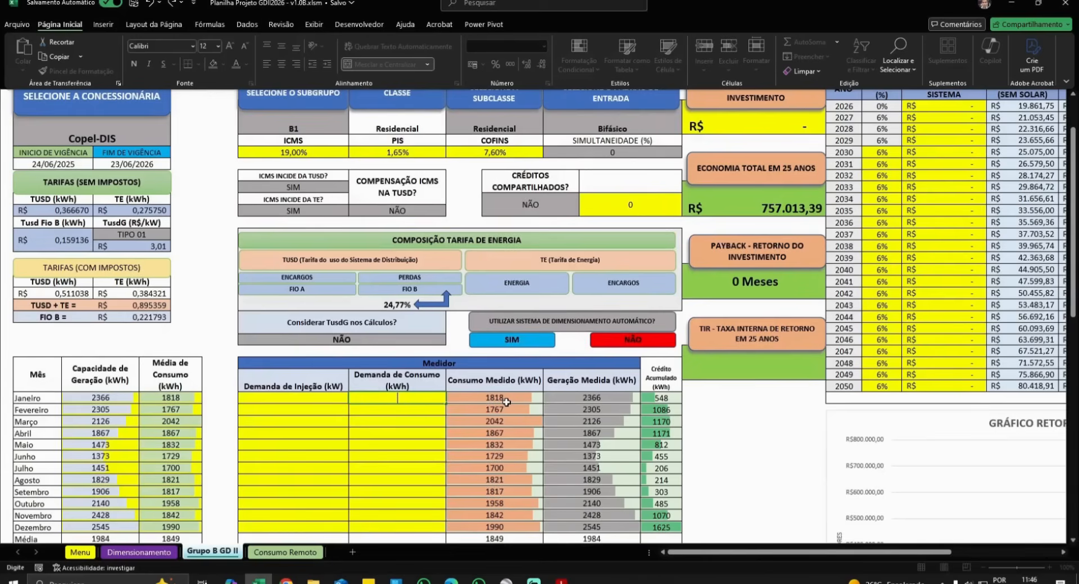
- Set SIMULTANEIDADE (%) to 30, then to 50, raising savings to R$ 935.544,06
left_click(618, 151)
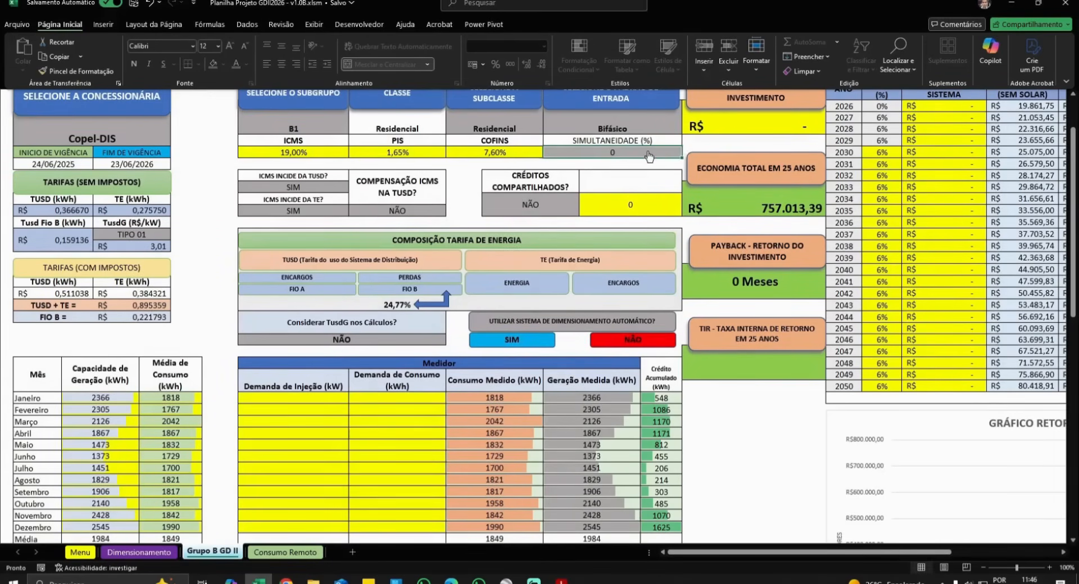
scroll(617, 152, "up", 1)
left_click(686, 186)
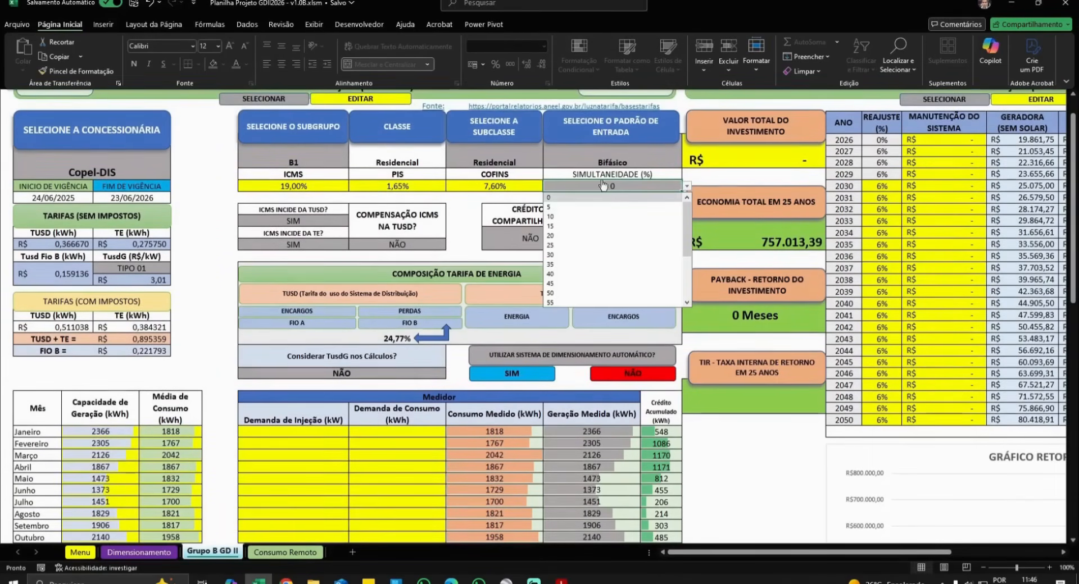
left_click(598, 254)
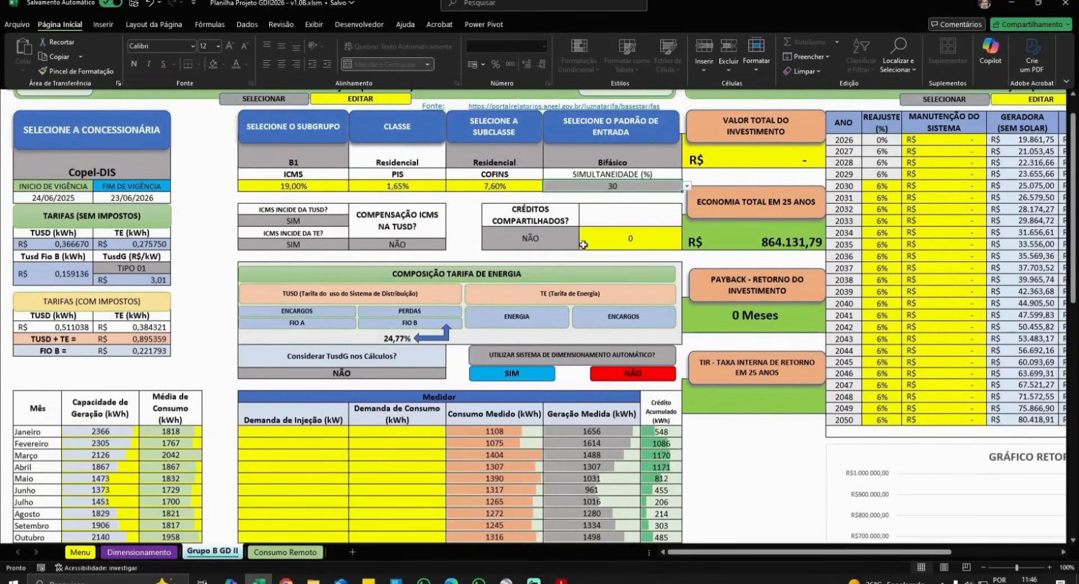
scroll(562, 391, "down", 1)
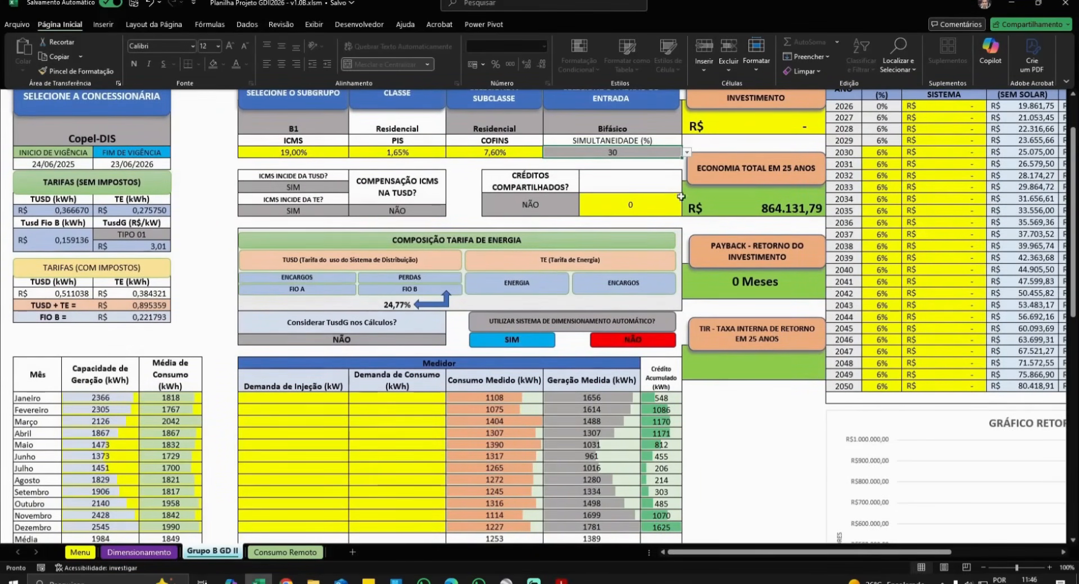
left_click(687, 152)
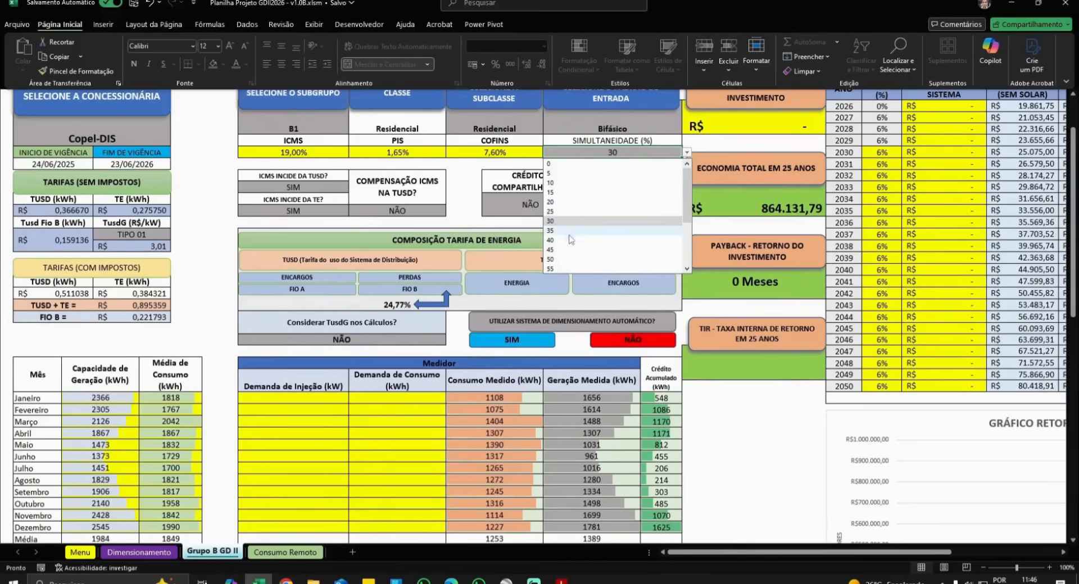
left_click(593, 258)
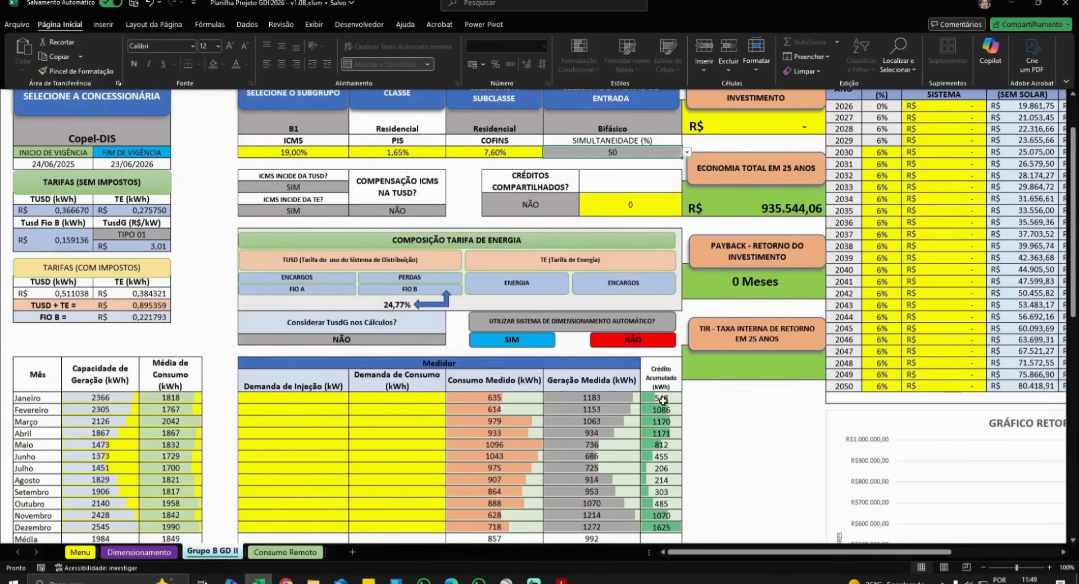
scroll(661, 399, "down", 1)
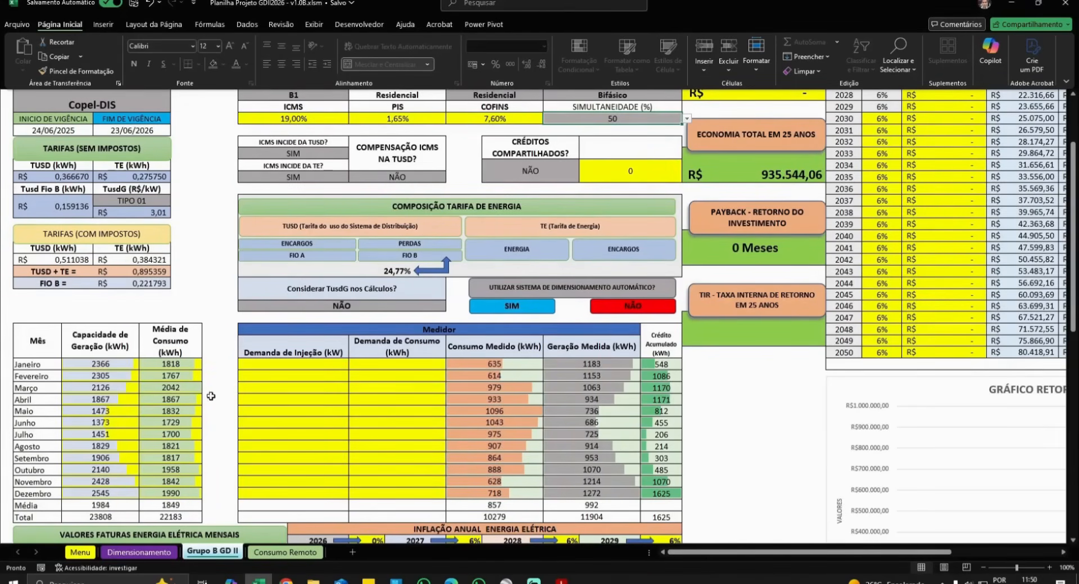
left_click(190, 392)
type("4000")
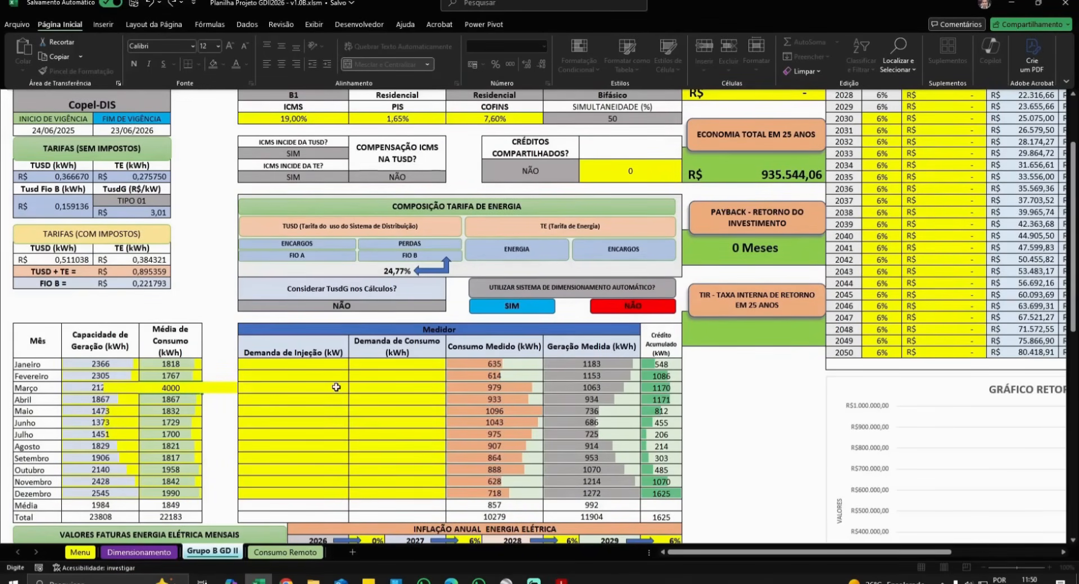
key("Return")
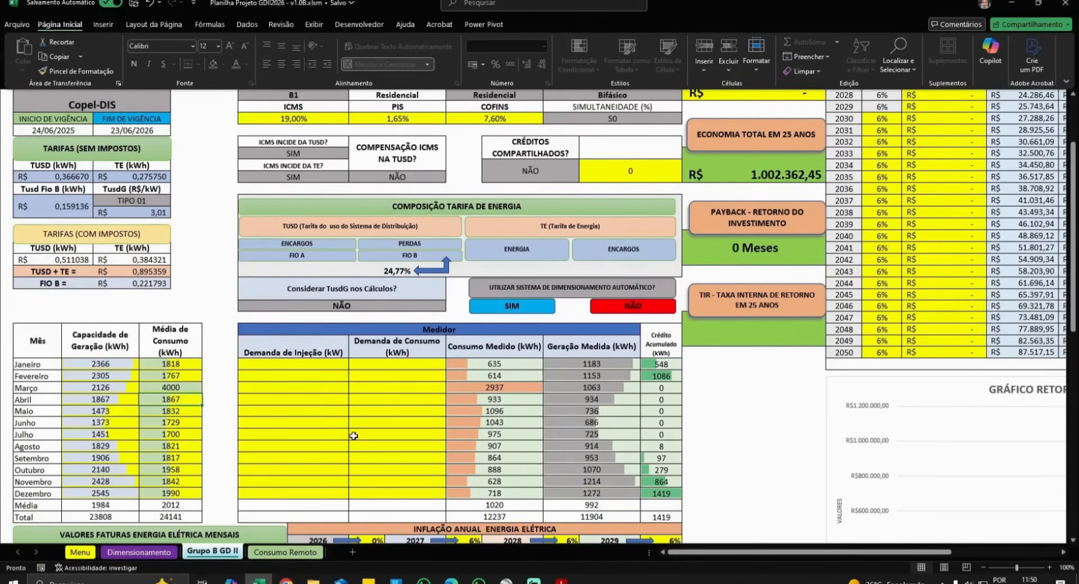
key("ctrl+z")
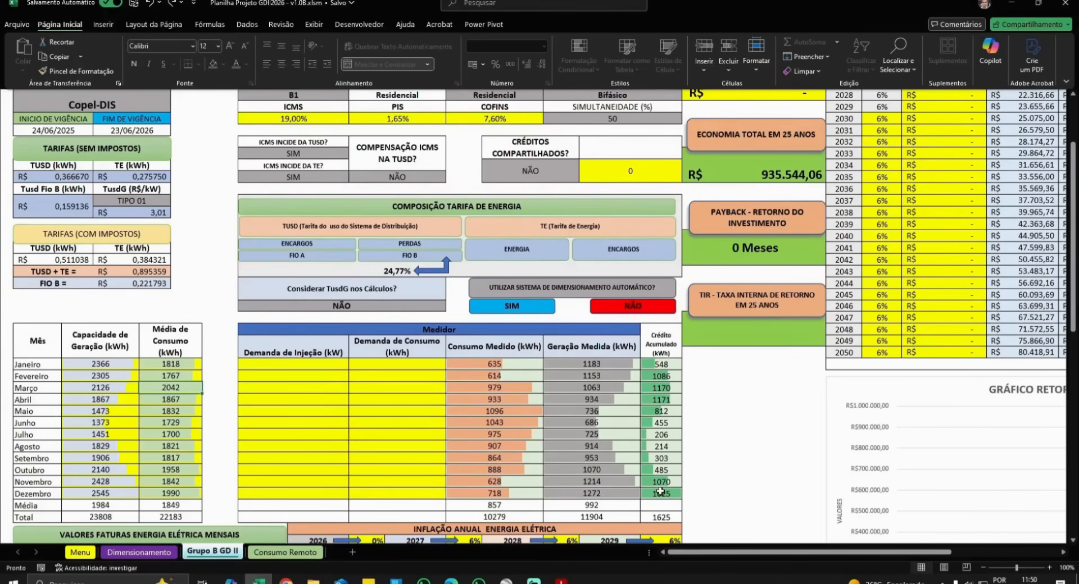
left_click(569, 181)
left_click(586, 172)
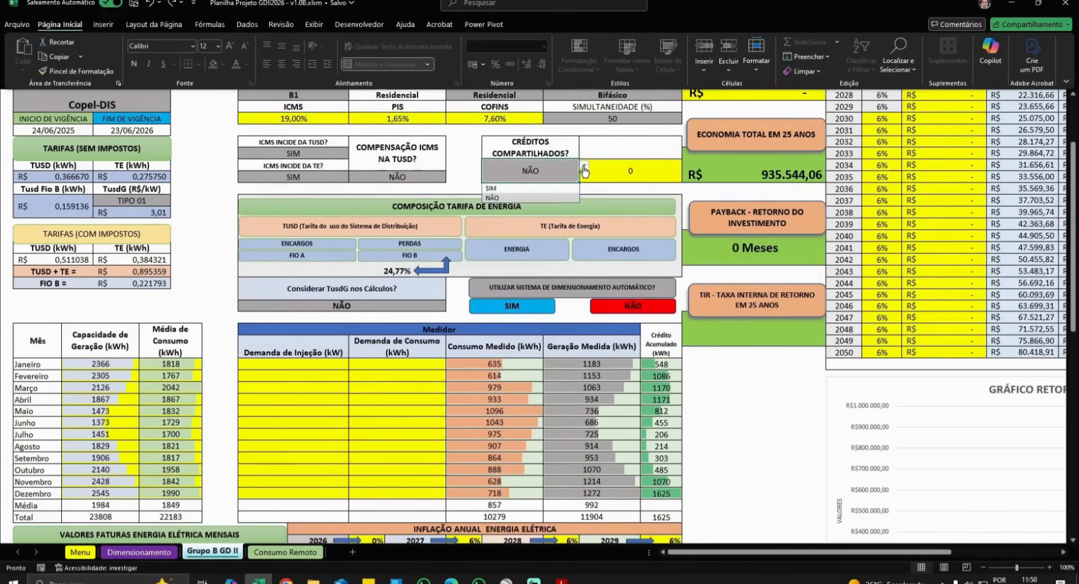
left_click(511, 188)
type("100")
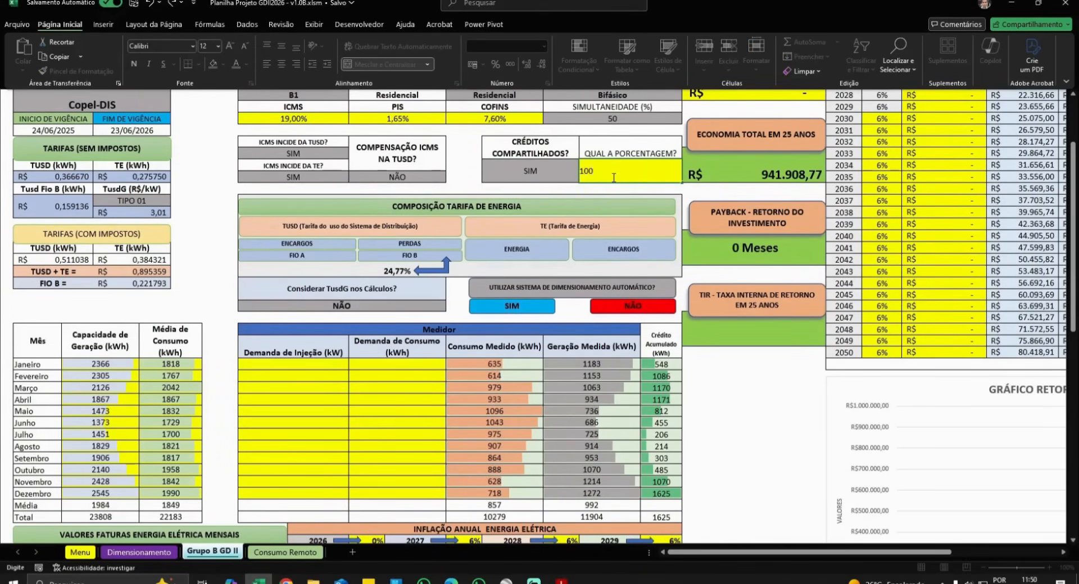
key("Return")
scroll(667, 331, "down", 2)
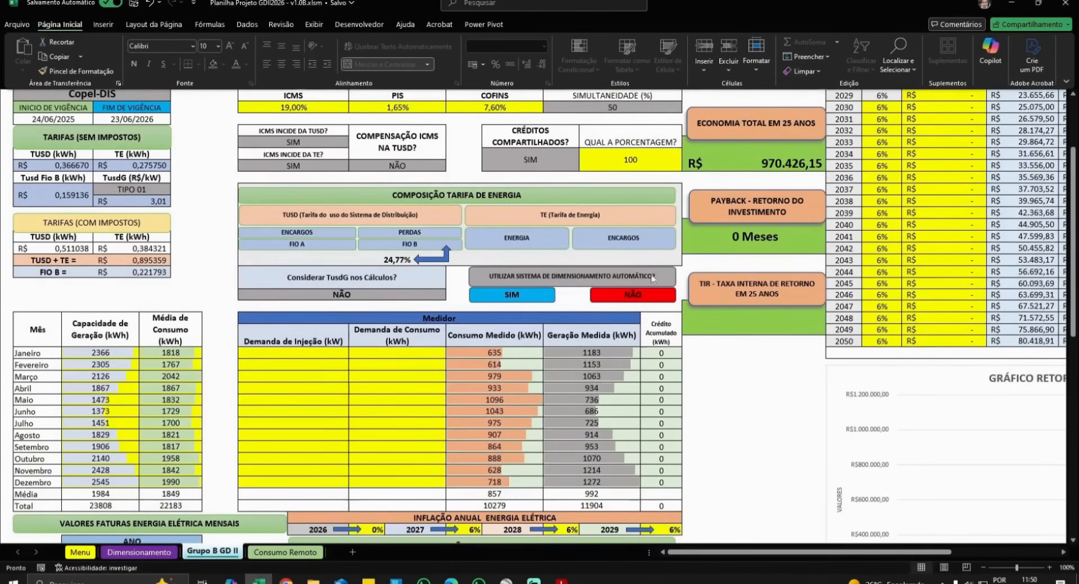
left_click(633, 163)
type("50")
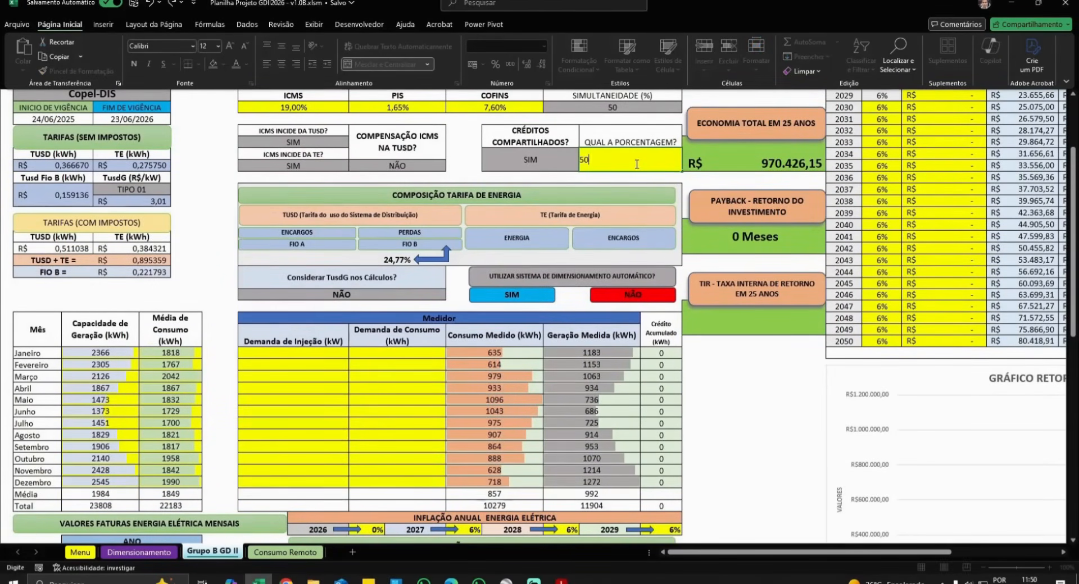
key("Return")
scroll(629, 146, "down", 1)
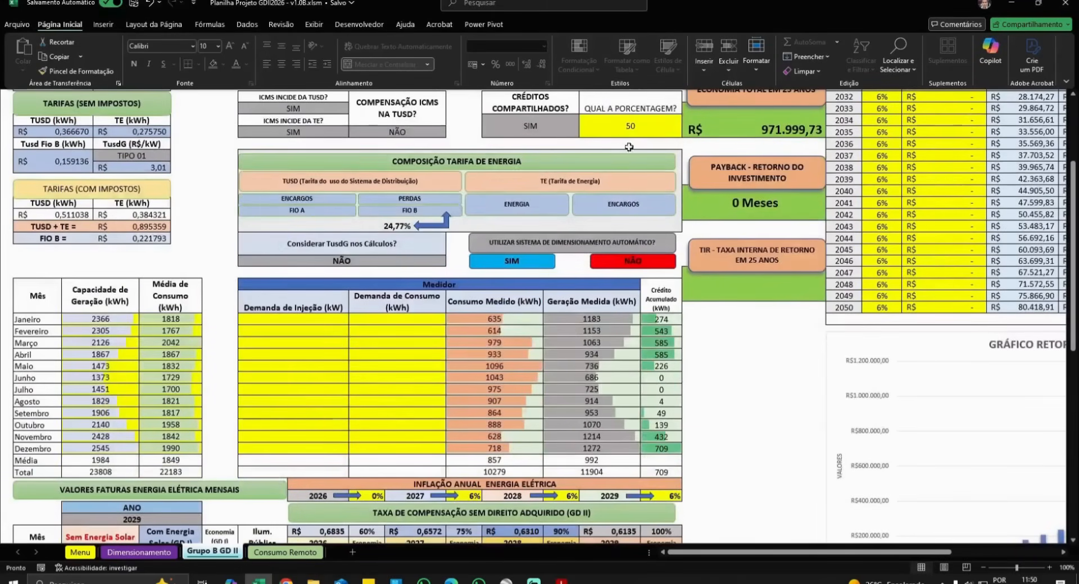
scroll(624, 225, "up", 3)
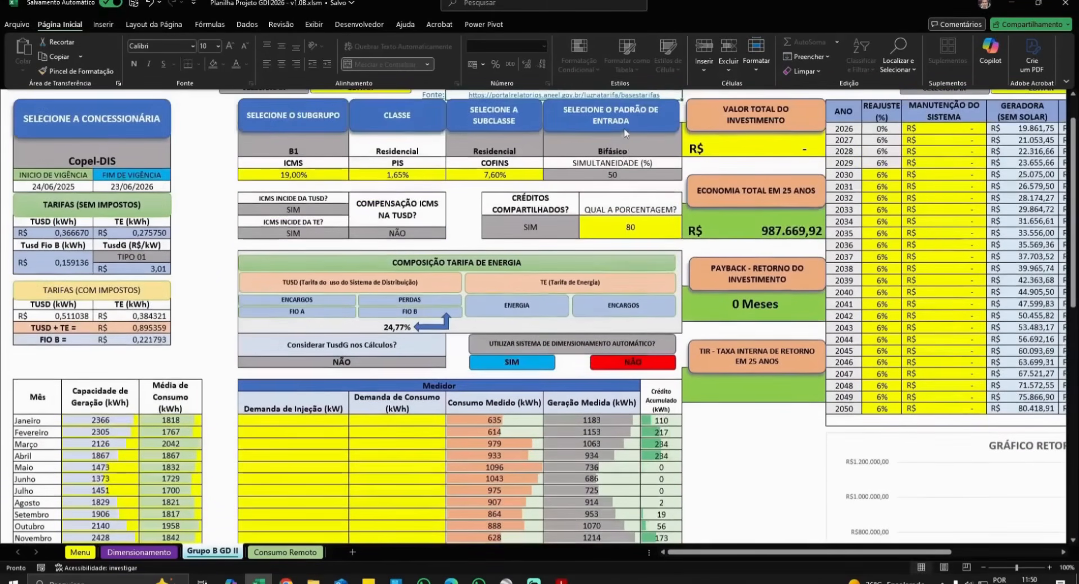
scroll(623, 279, "down", 1)
left_click(530, 193)
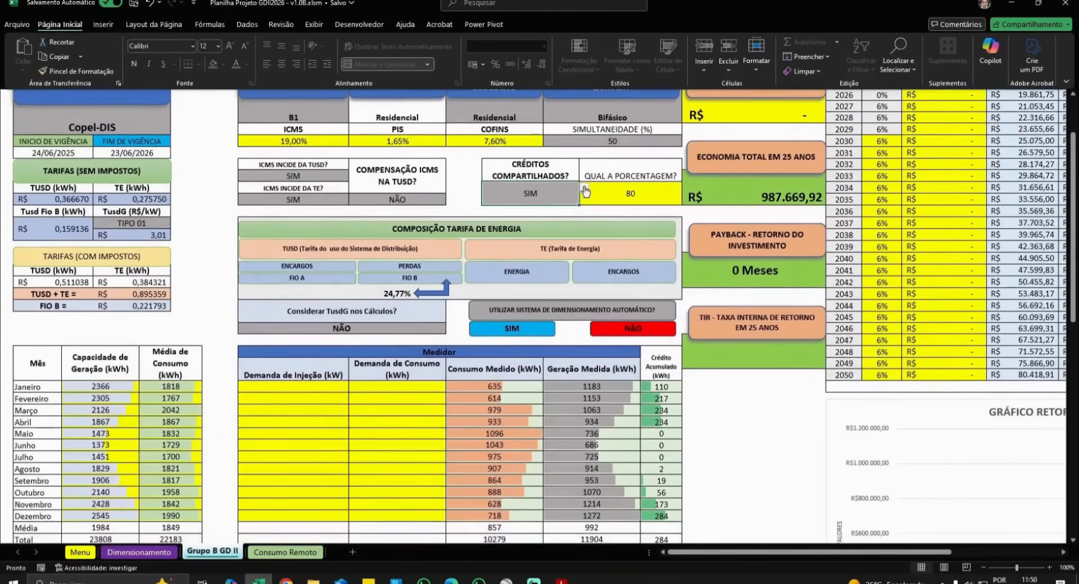
left_click(584, 188)
left_click(512, 220)
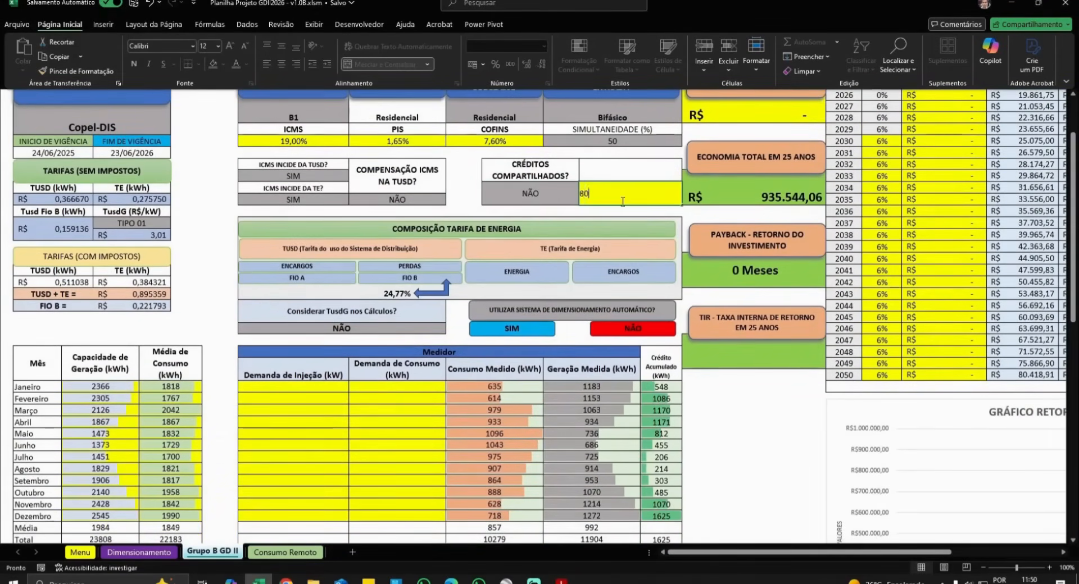
scroll(622, 202, "up", 1)
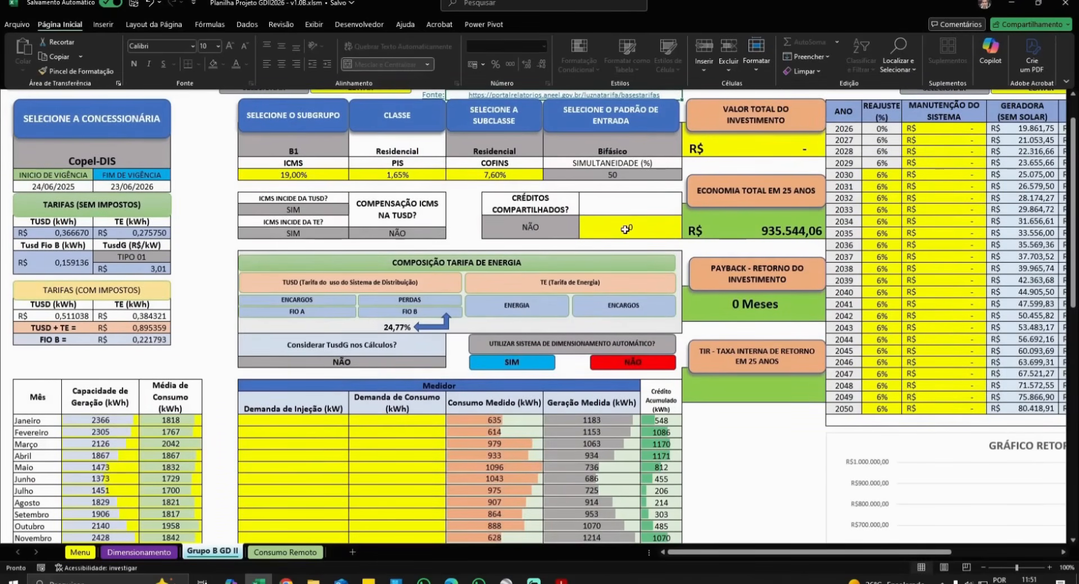
scroll(399, 341, "down", 1)
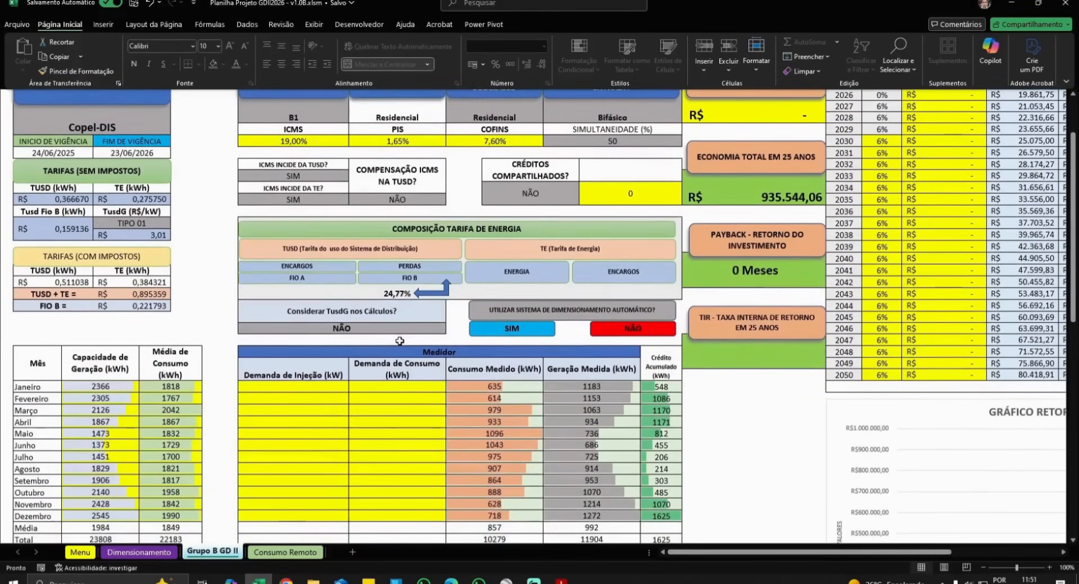
scroll(399, 341, "down", 2)
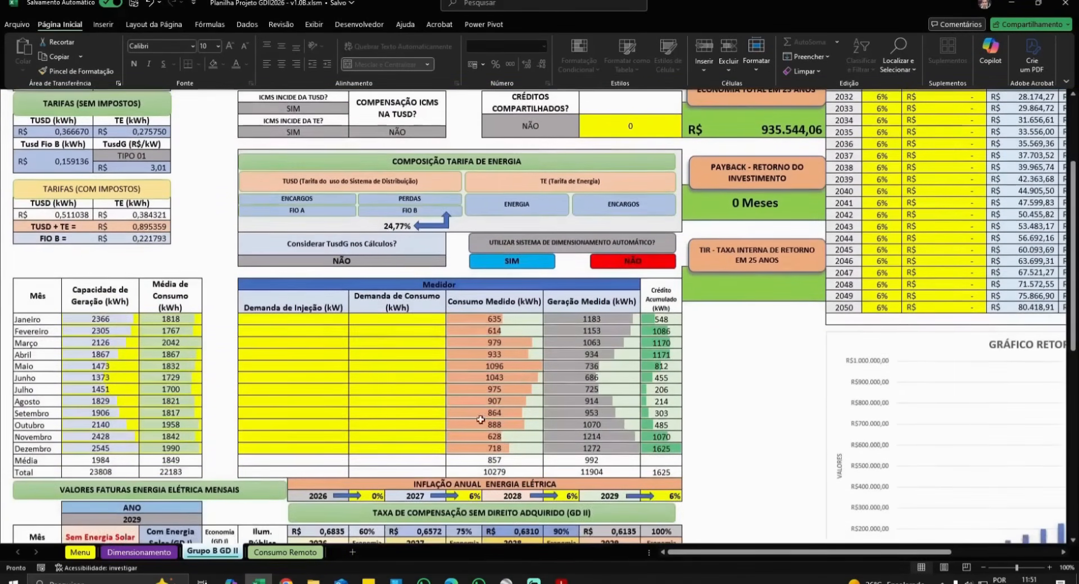
- Scroll to the inflation row and enter 0 for the 2026 inflation rate
scroll(393, 337, "down", 2)
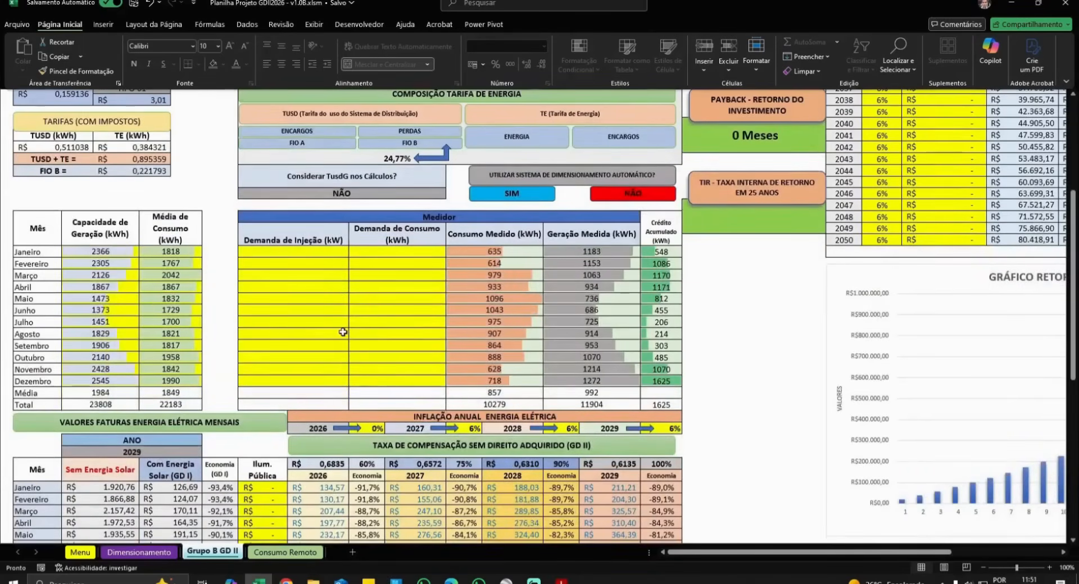
scroll(342, 332, "down", 4)
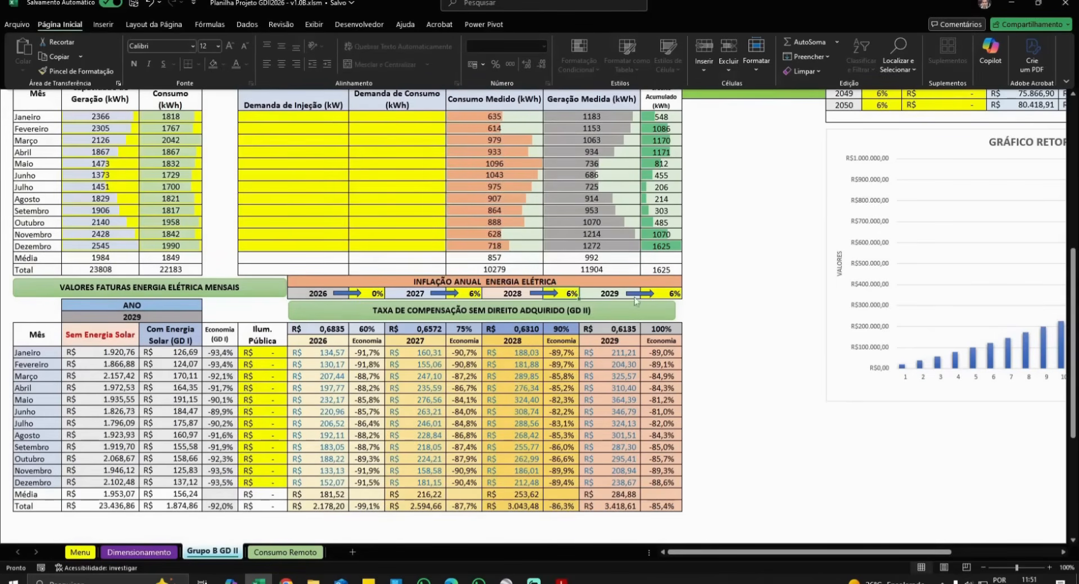
left_click(662, 293)
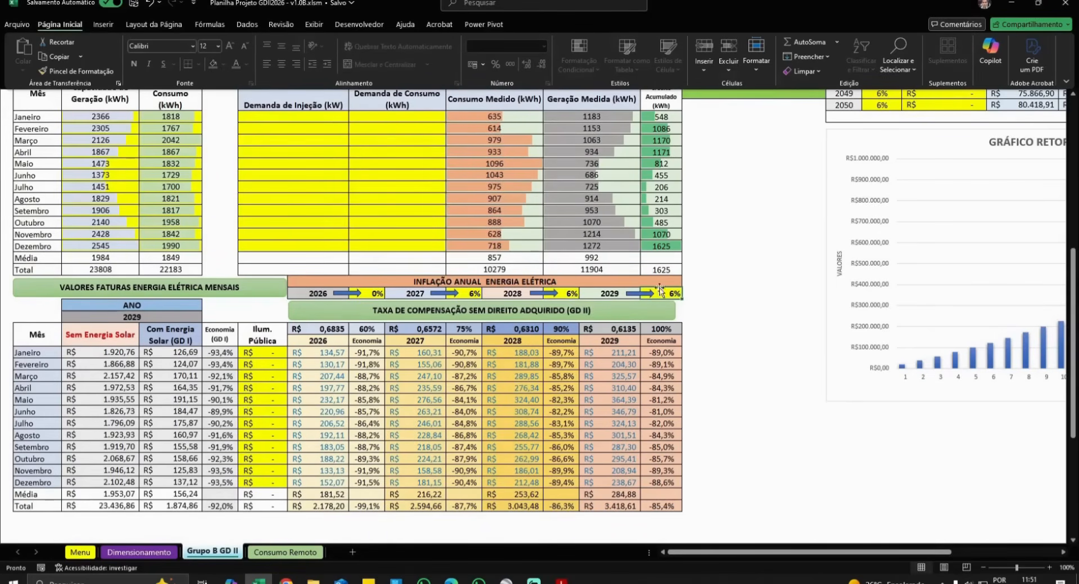
left_click(378, 293)
type("0")
- Set 2027 inflation to 6% and bring the 2029 monthly bills table into view
left_click(464, 293)
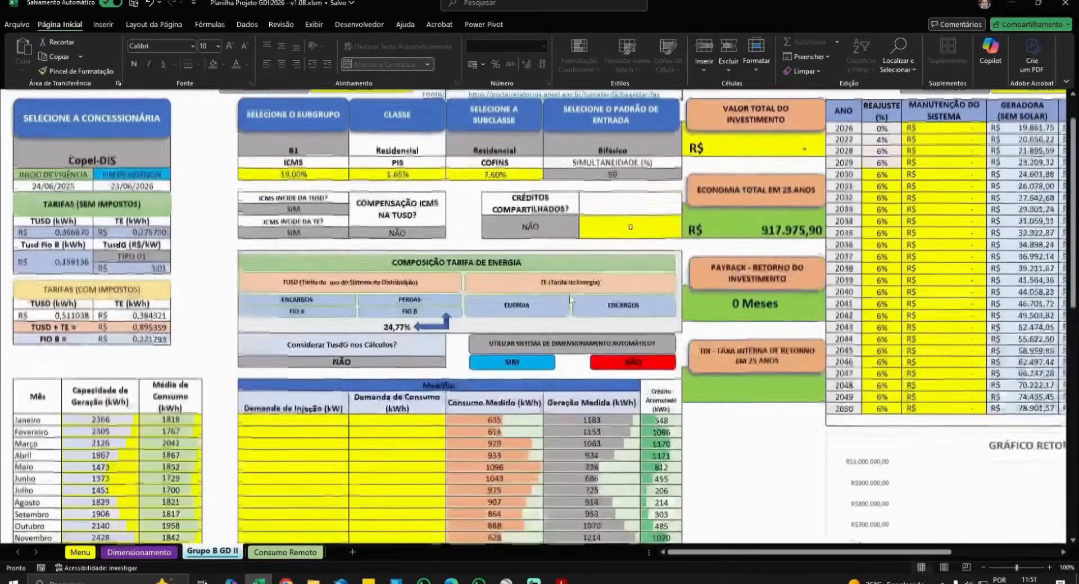
scroll(529, 330, "down", 8)
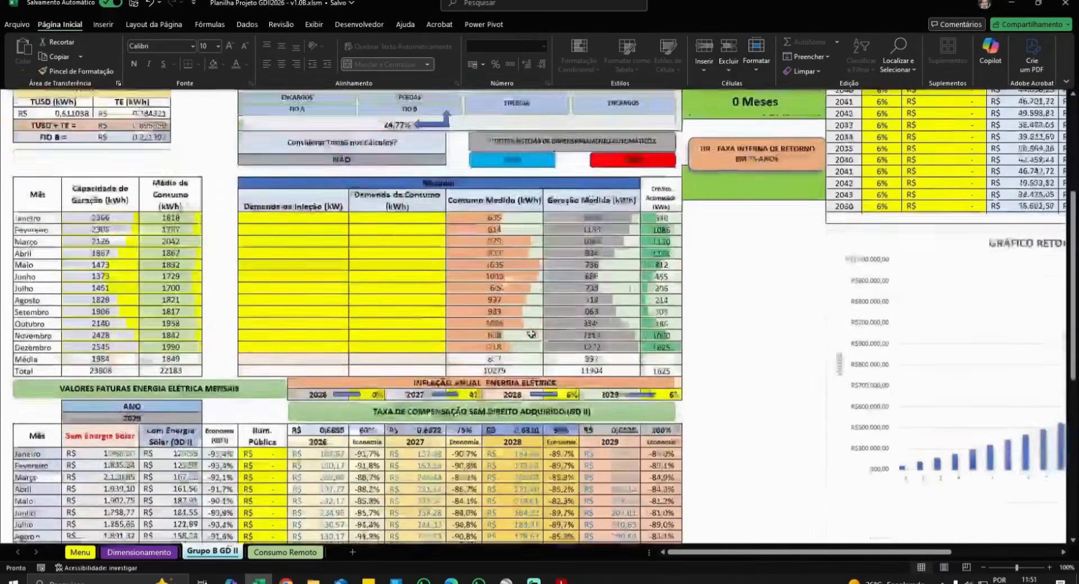
type("6")
key("Return")
scroll(467, 328, "up", 10)
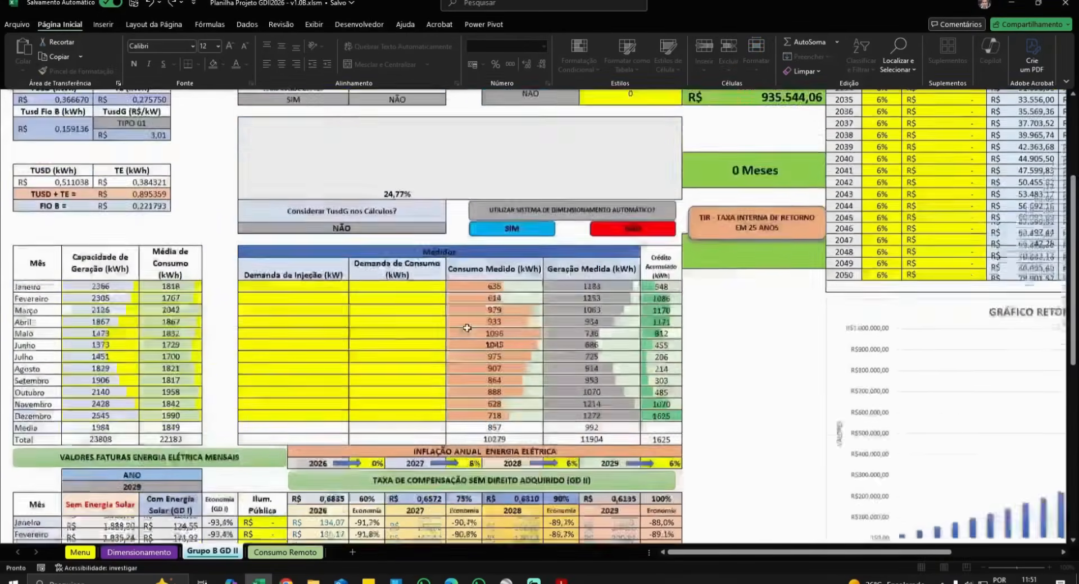
scroll(456, 343, "down", 12)
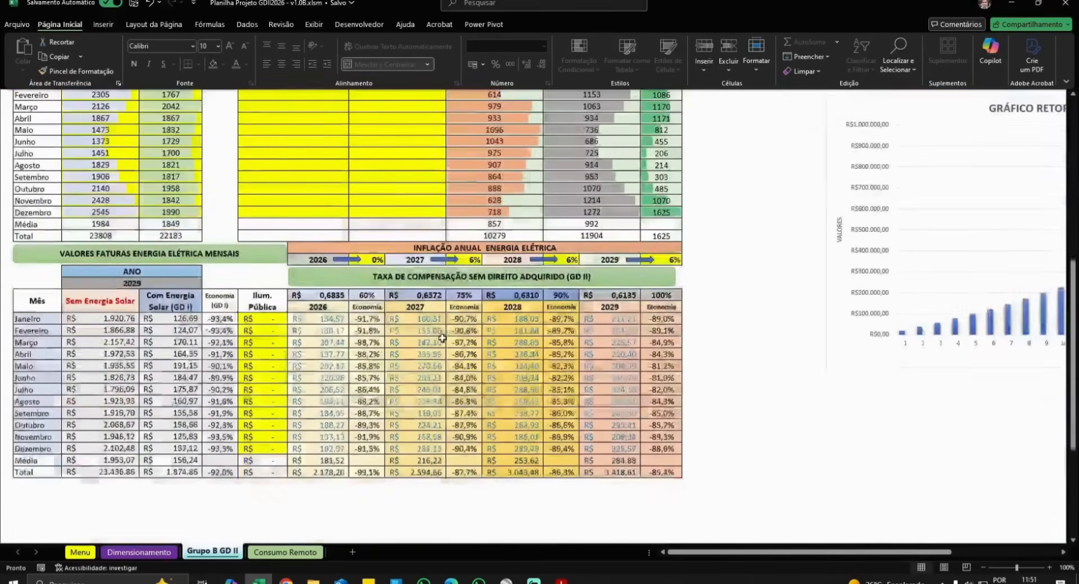
left_click(142, 283)
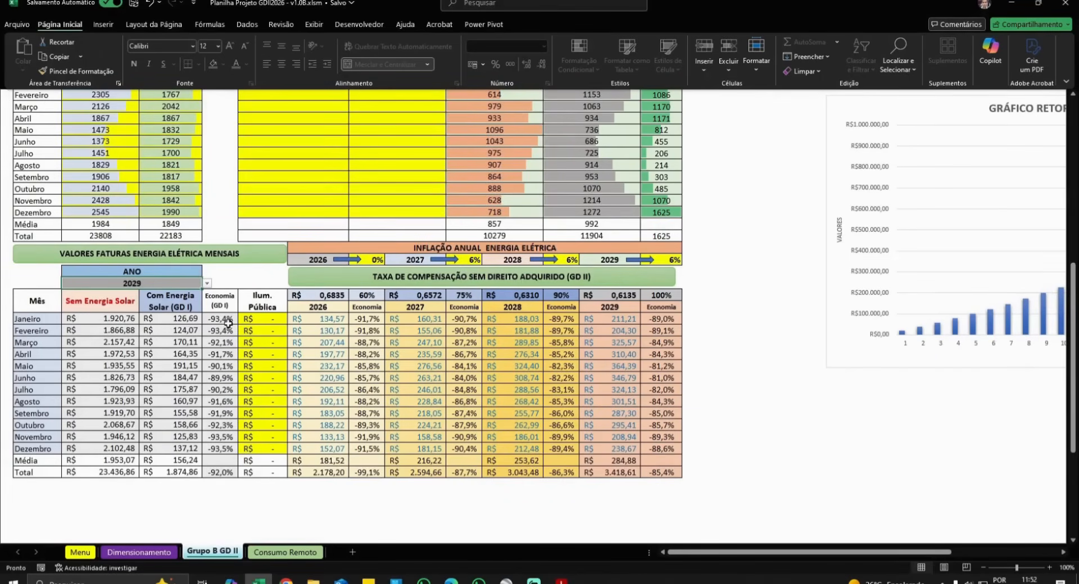
- Enter a 40,00 public lighting charge for January and fill it down to December
left_click(265, 323)
type("40")
key("Return")
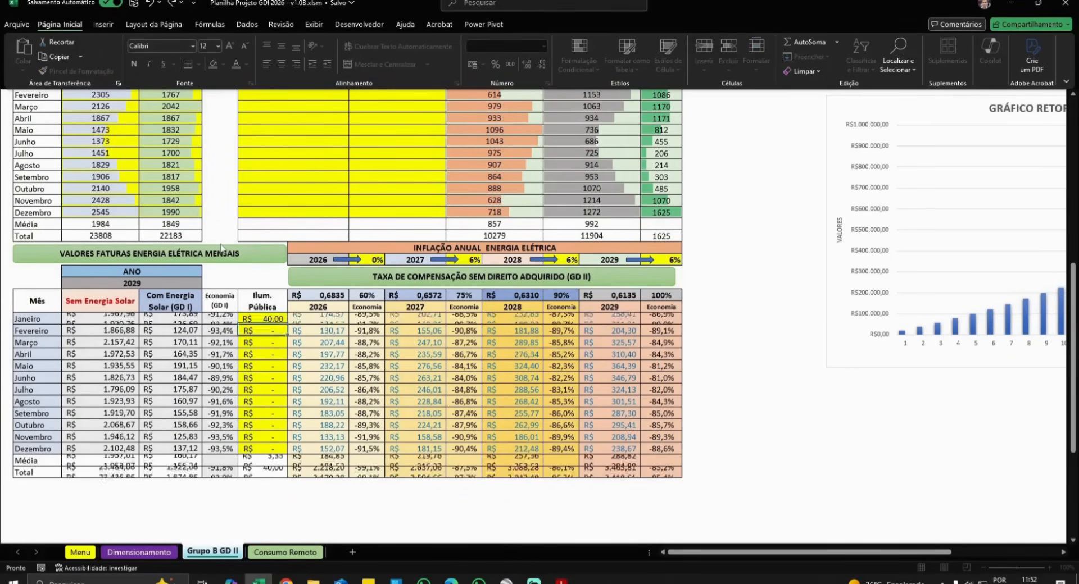
left_click(263, 318)
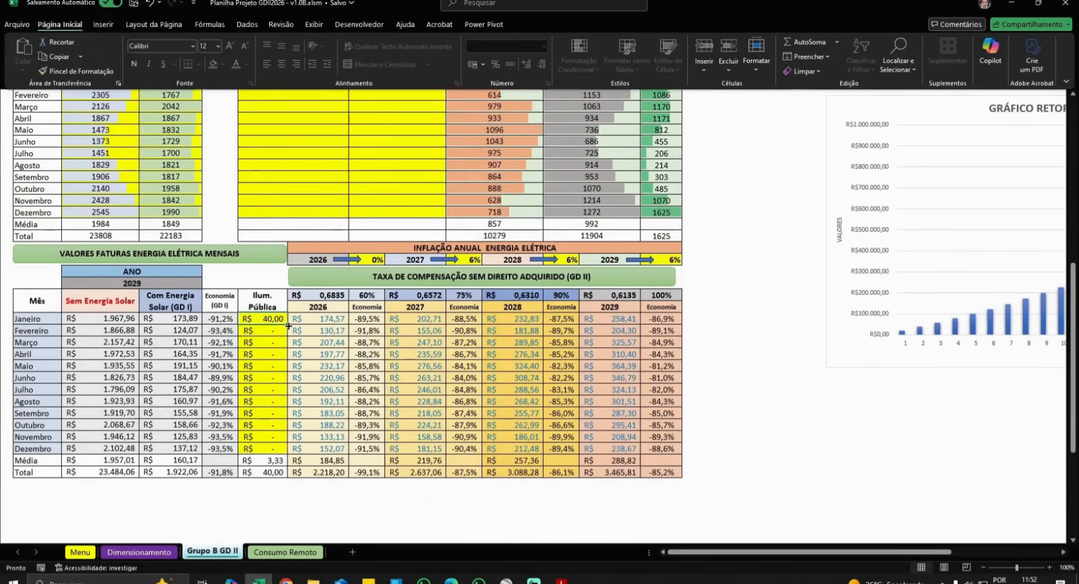
left_click_drag(287, 325, 280, 450)
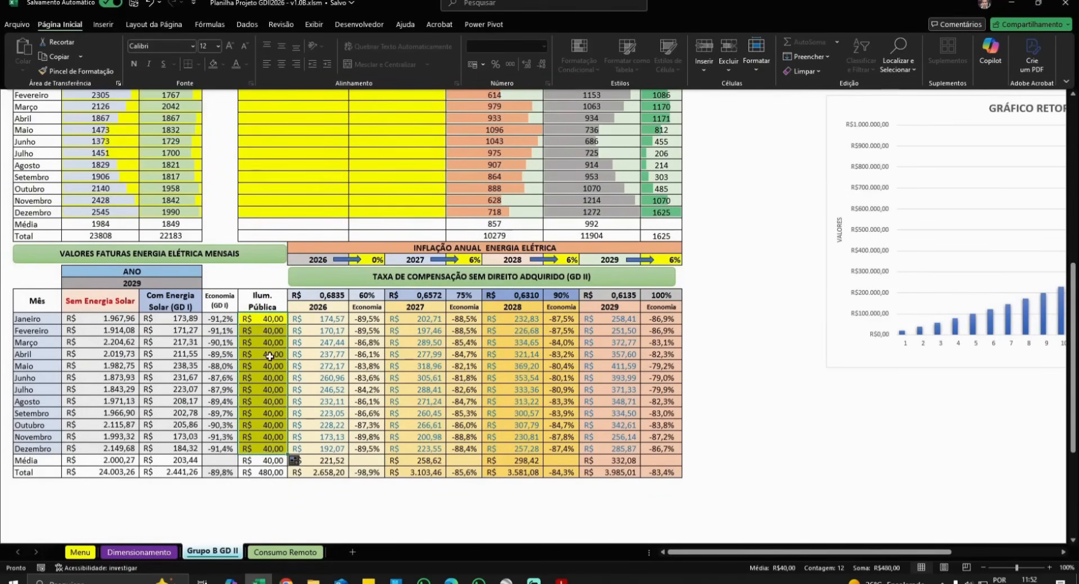
- Switch the monthly bills table's ANO to 2026
left_click(169, 284)
left_click(207, 283)
left_click(154, 295)
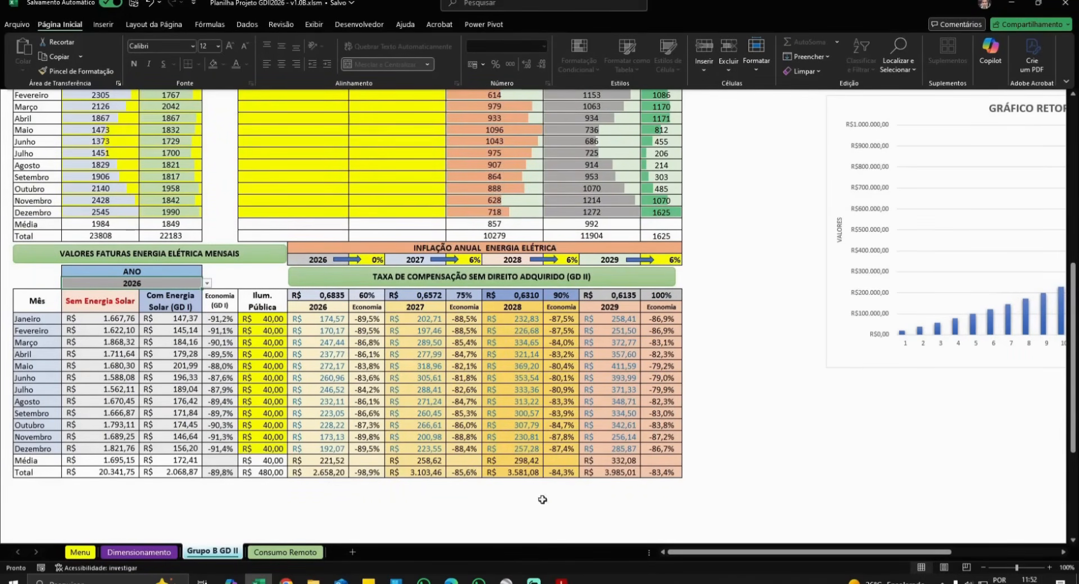
left_click(208, 284)
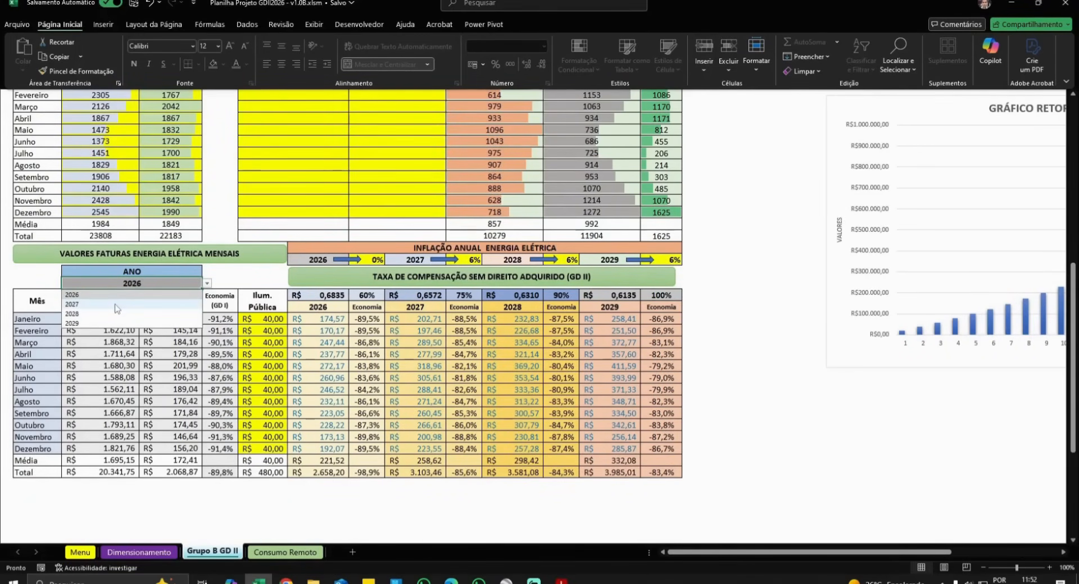
left_click(208, 284)
left_click(207, 284)
left_click(122, 304)
left_click(207, 285)
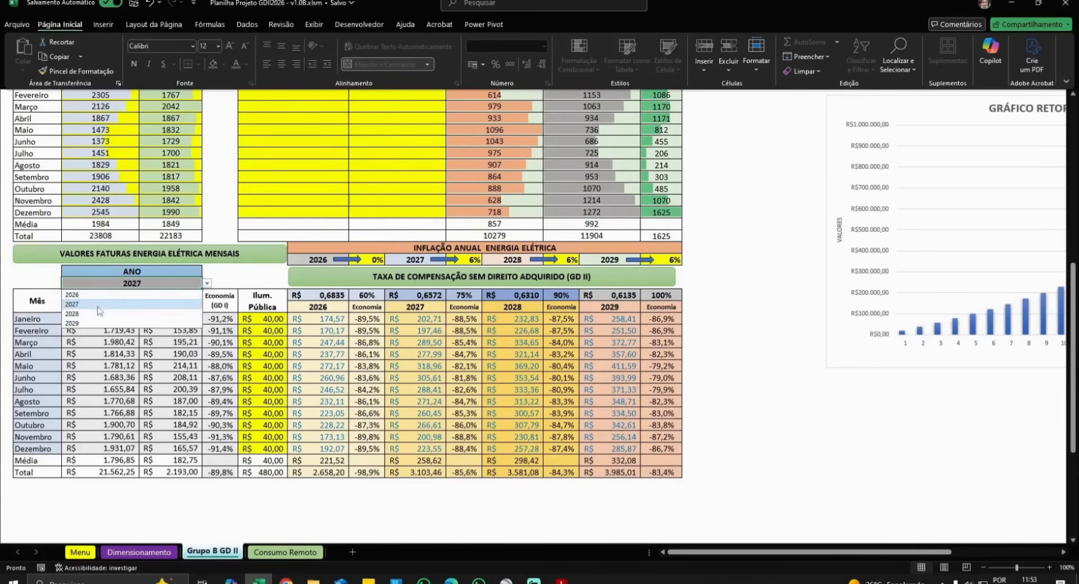
left_click(96, 314)
left_click(207, 284)
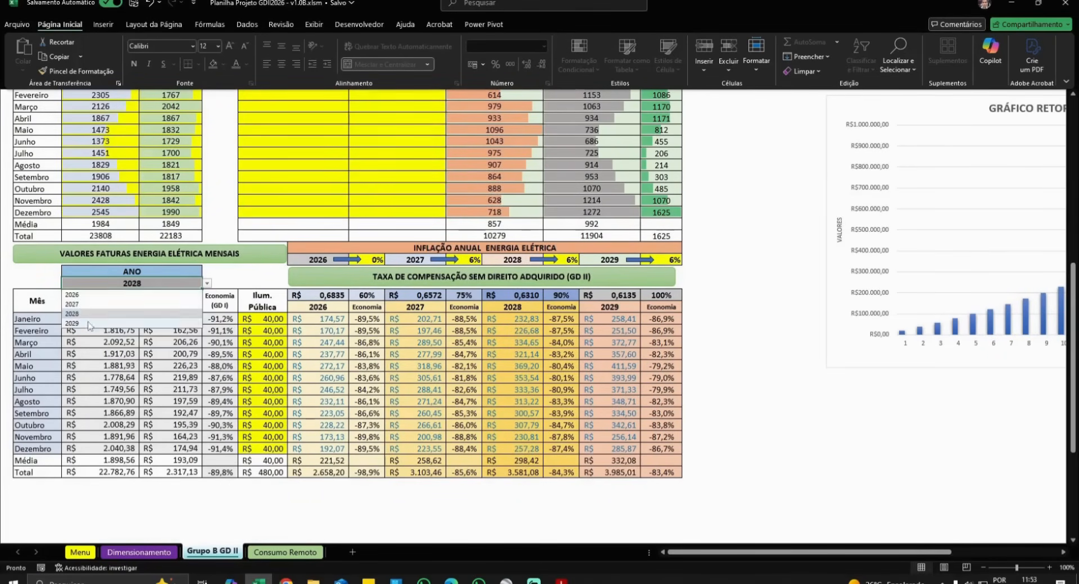
left_click(90, 324)
left_click(208, 284)
left_click(199, 295)
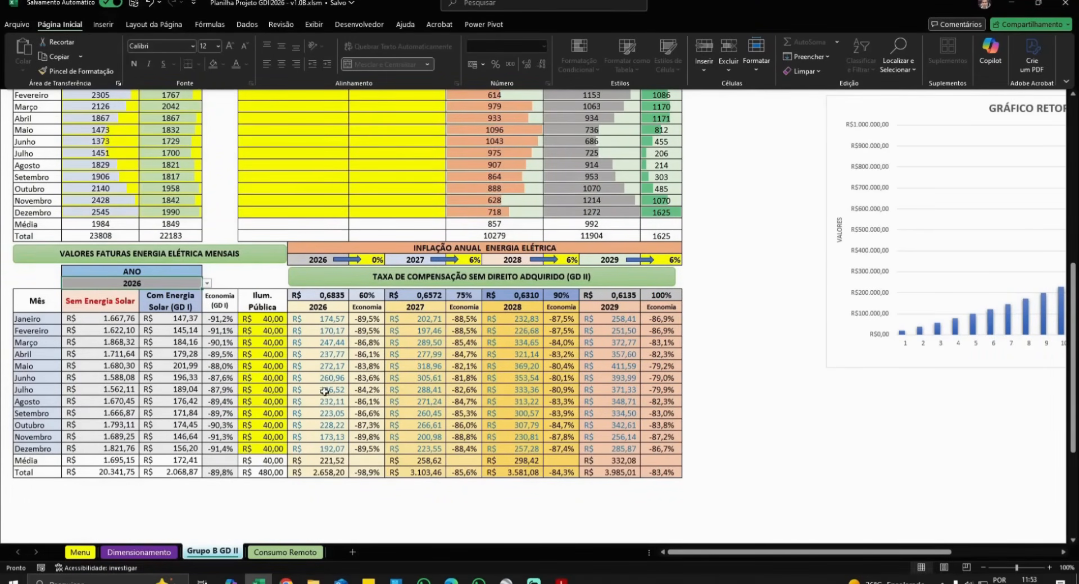
scroll(332, 392, "up", 1)
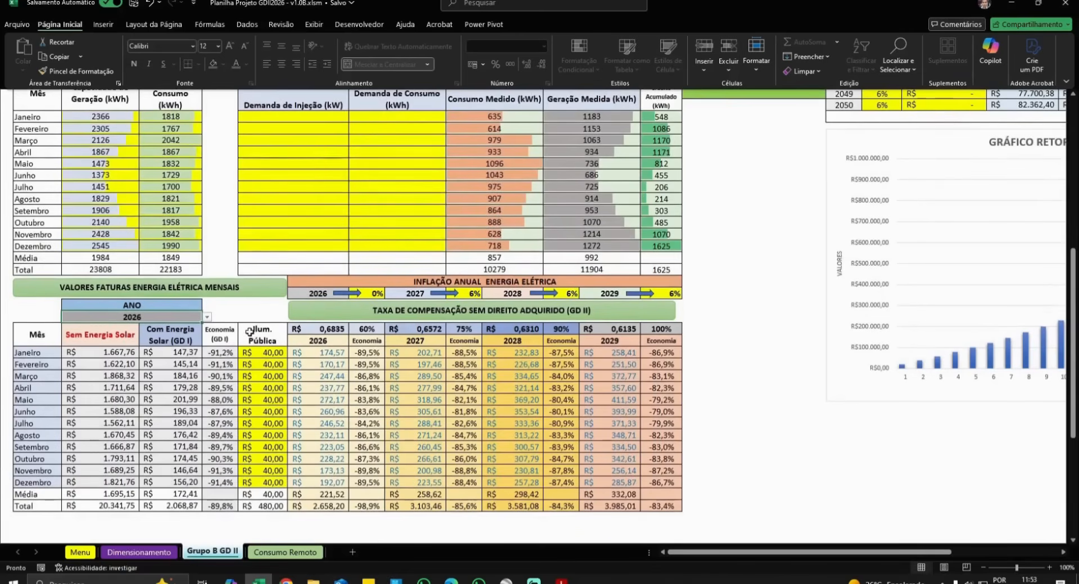
left_click(163, 156)
type("4000")
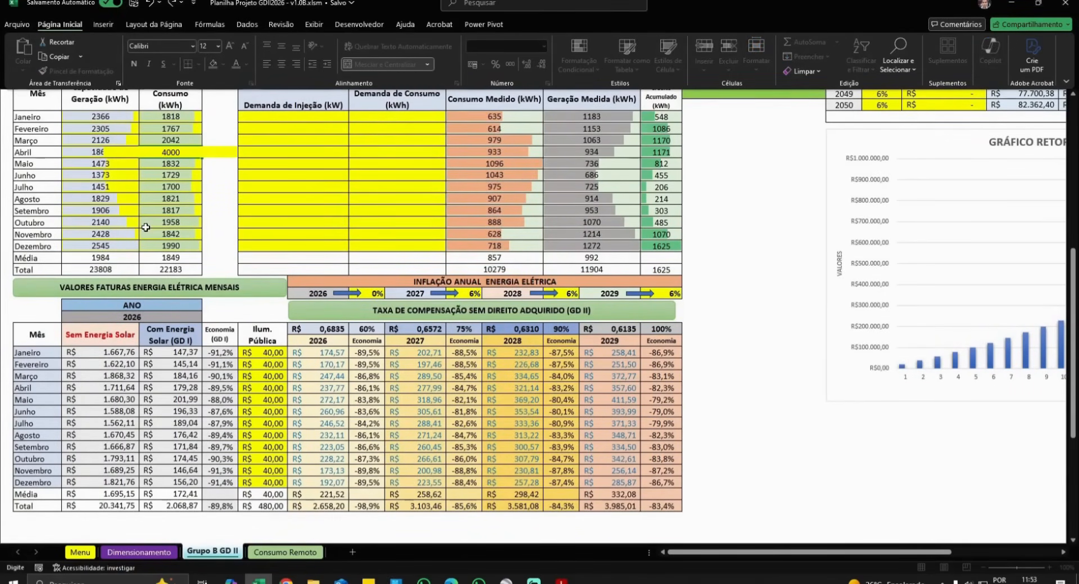
key("Return")
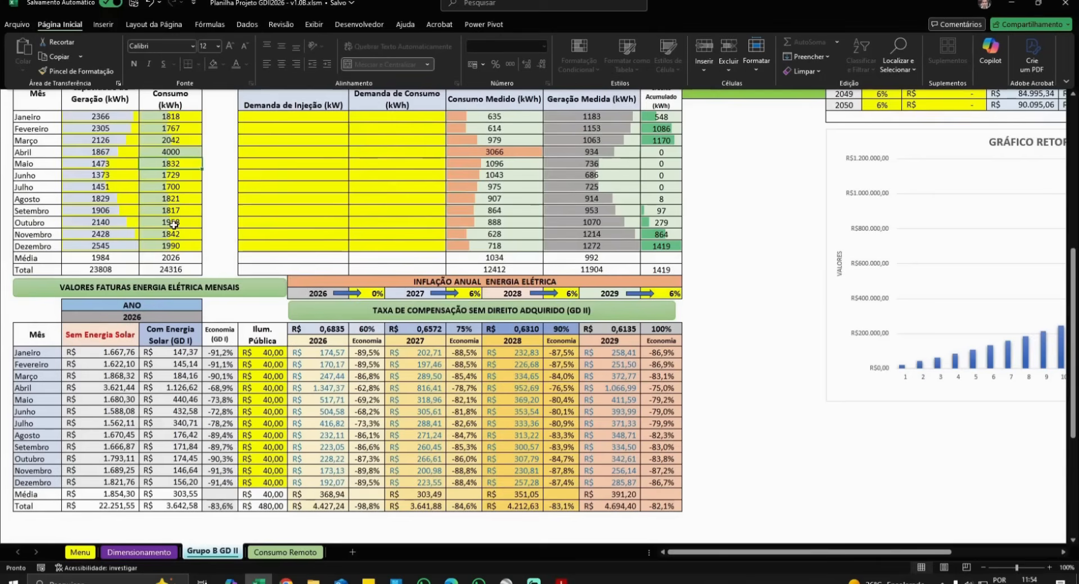
key("ctrl+z")
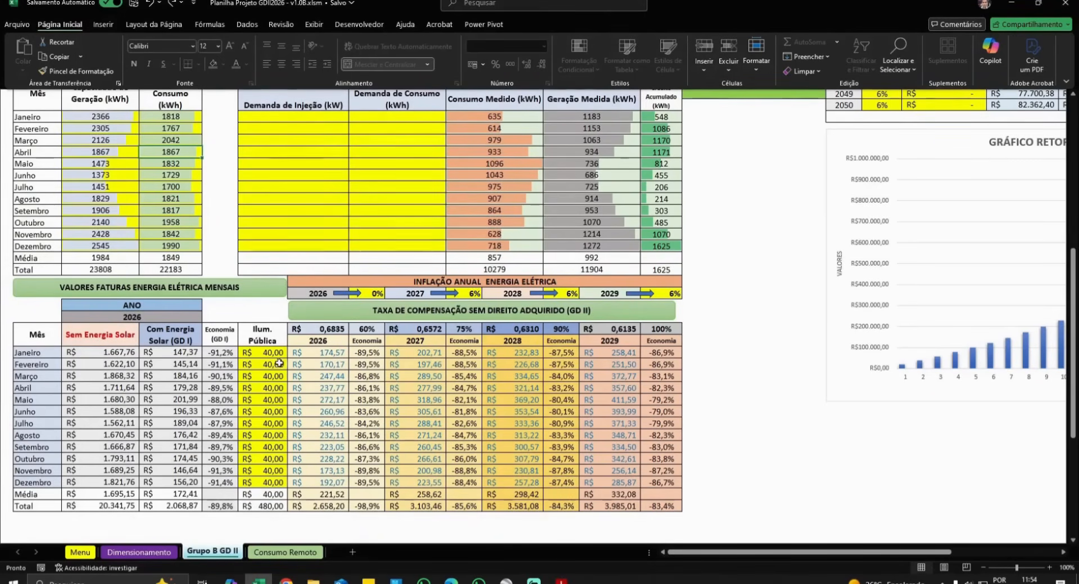
scroll(785, 378, "up", 7)
scroll(785, 378, "up", 3)
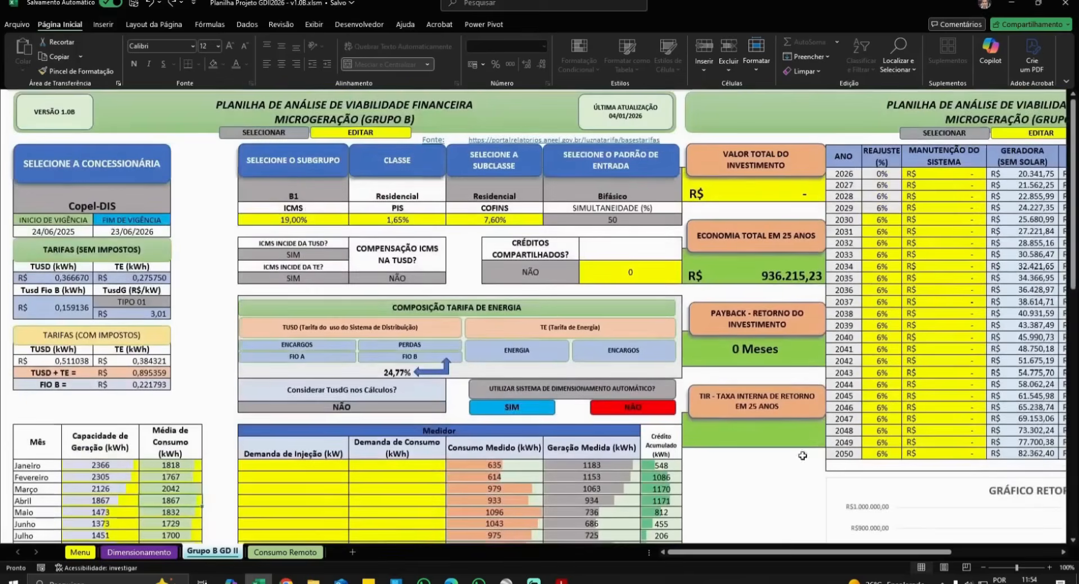
left_click_drag(796, 553, 894, 556)
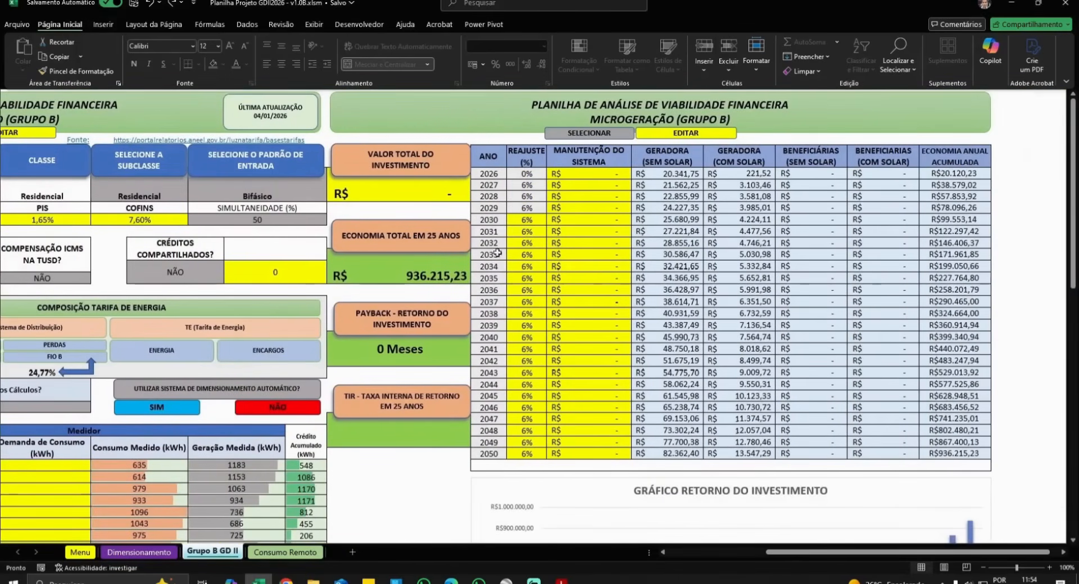
left_click(410, 195)
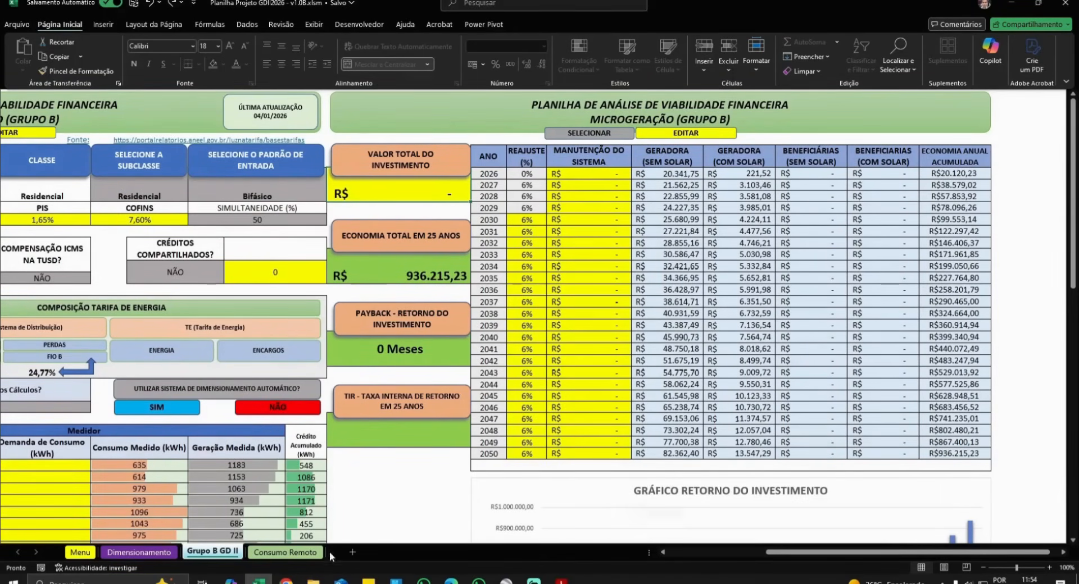
left_click(139, 552)
- Enter R$ 36.000,00 total investment on Grupo B GD II, yielding 22-month payback and 121% IRR
key("ctrl+Page_Down")
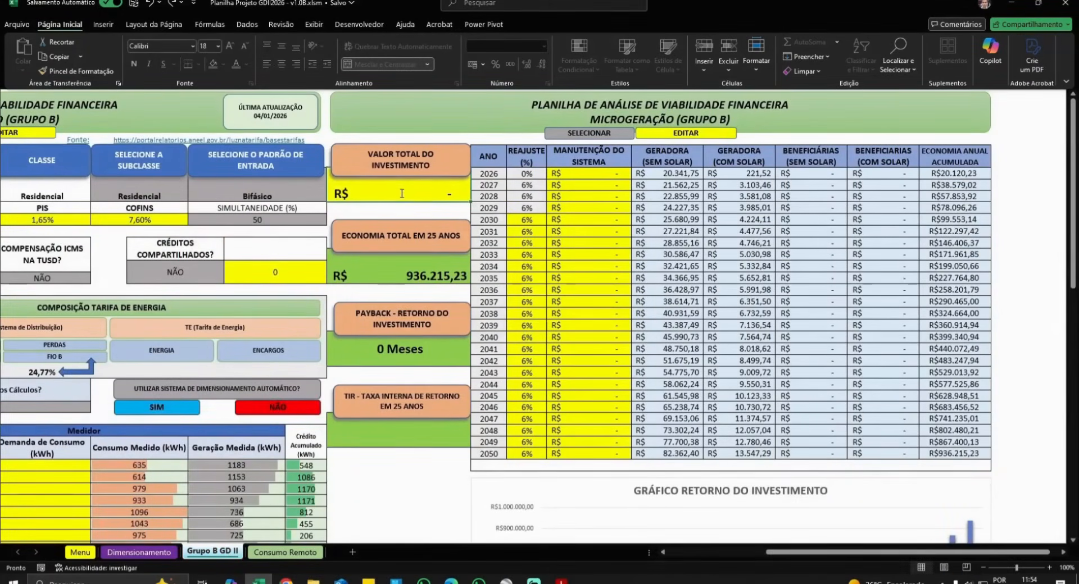
type("36000")
key("Return")
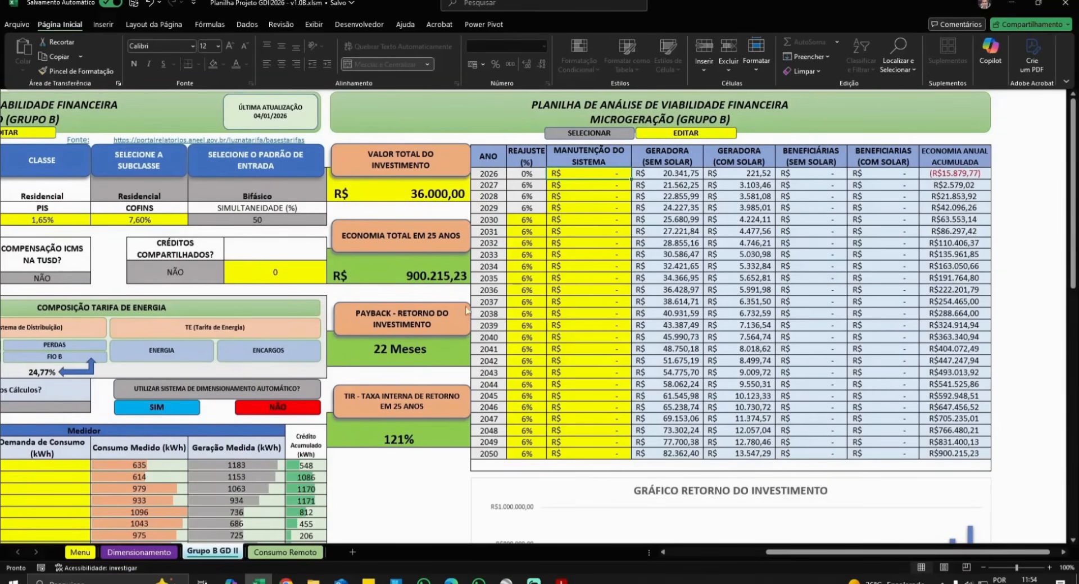
left_click_drag(789, 553, 686, 555)
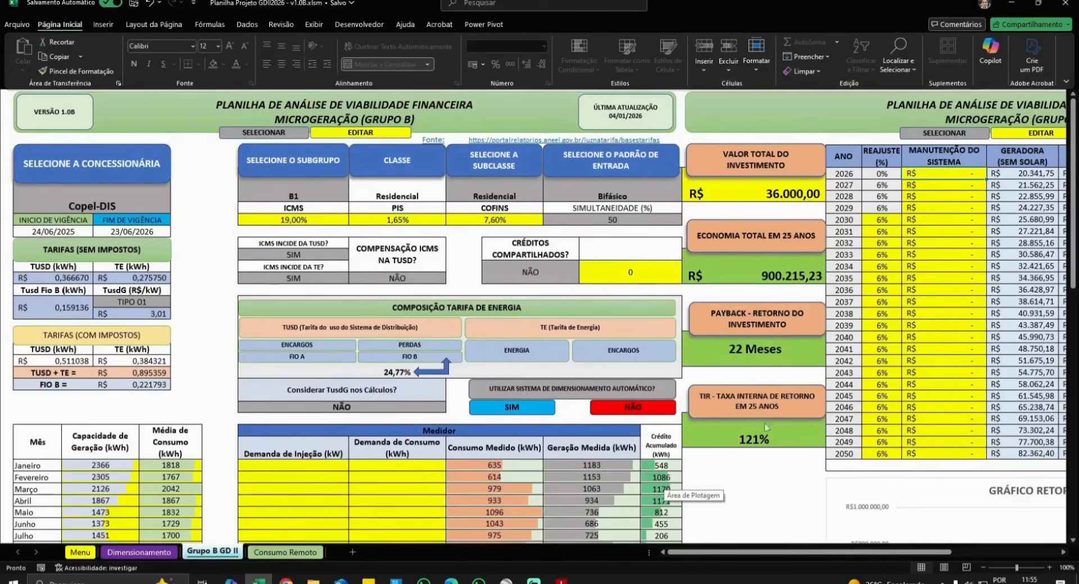
- Try simultaneity values of 0%, 5%, 10% and 15% in turn
left_click(629, 223)
left_click(687, 220)
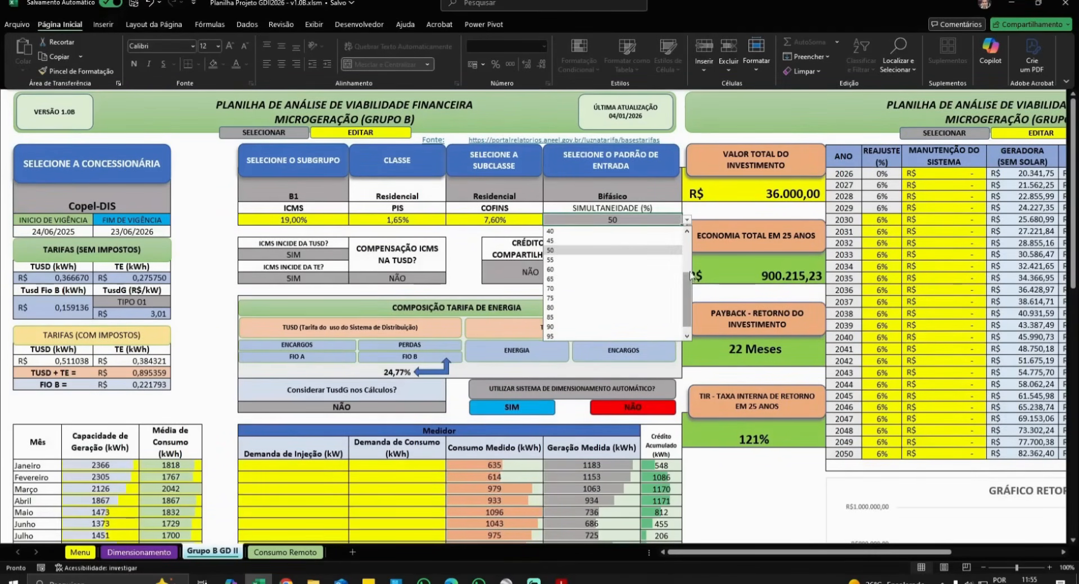
scroll(666, 304, "up", 3)
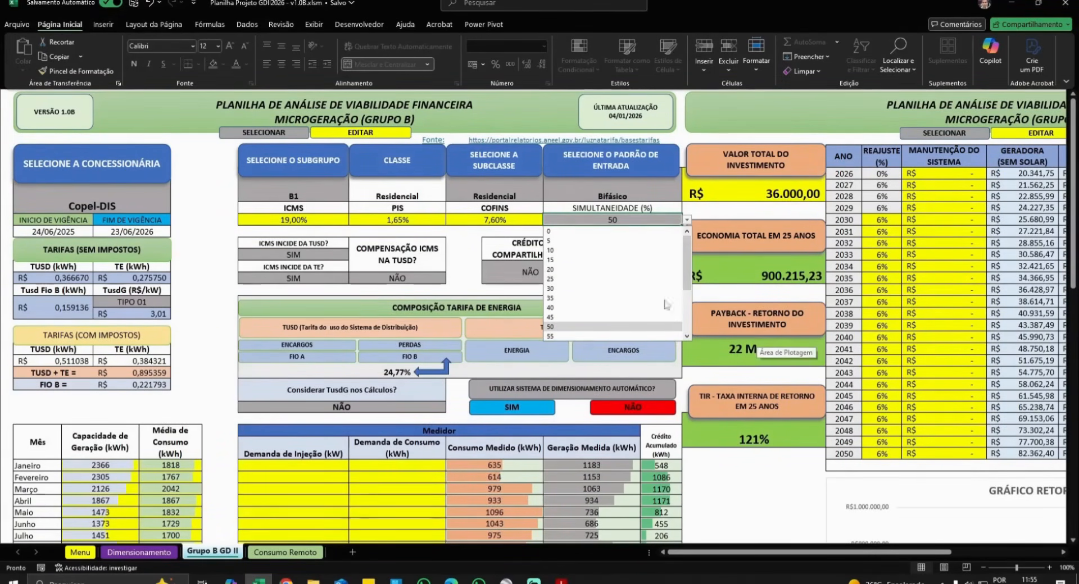
left_click(559, 231)
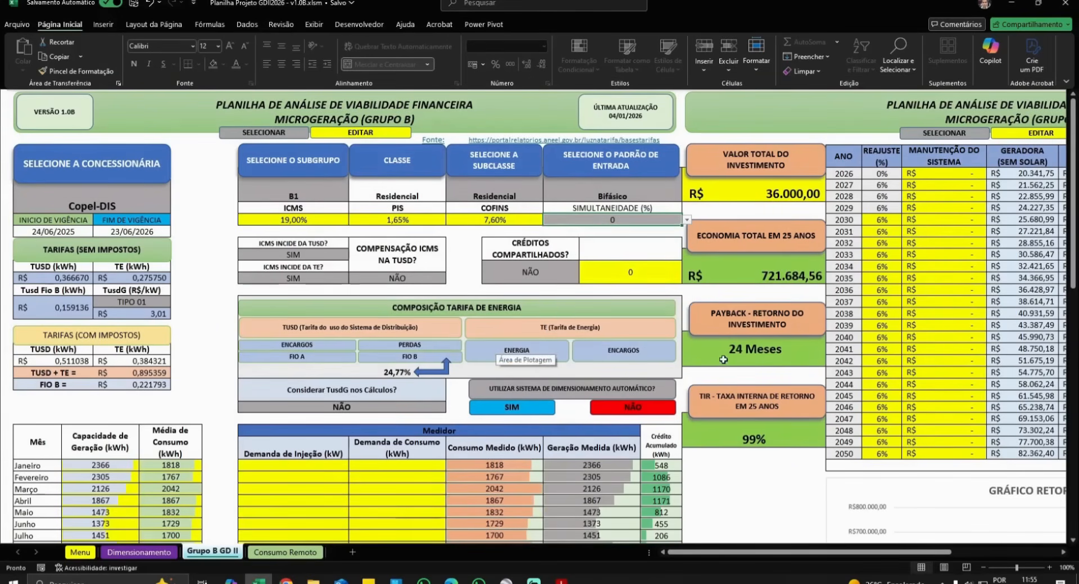
left_click(686, 220)
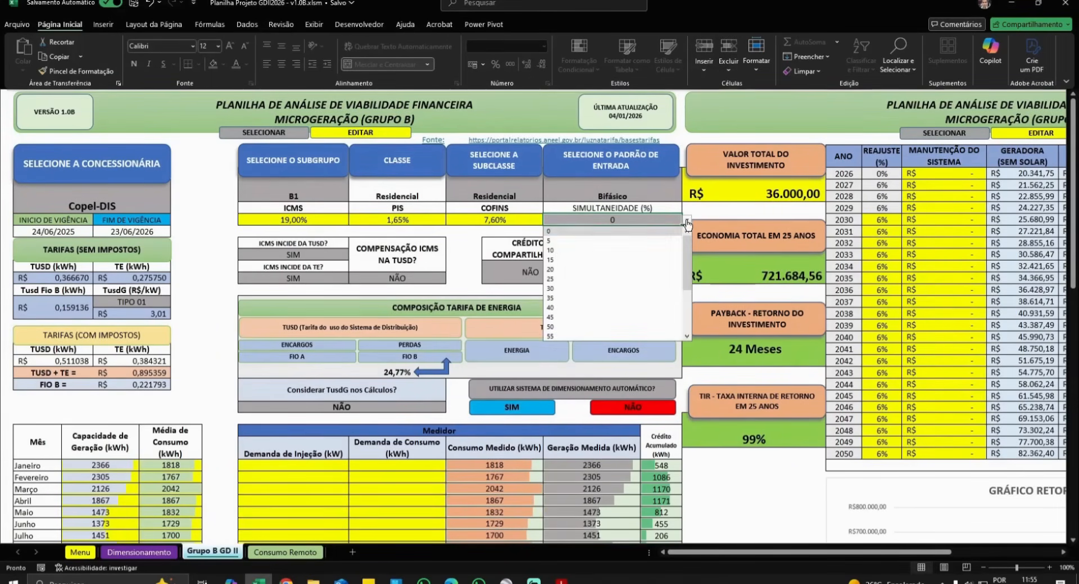
left_click(596, 242)
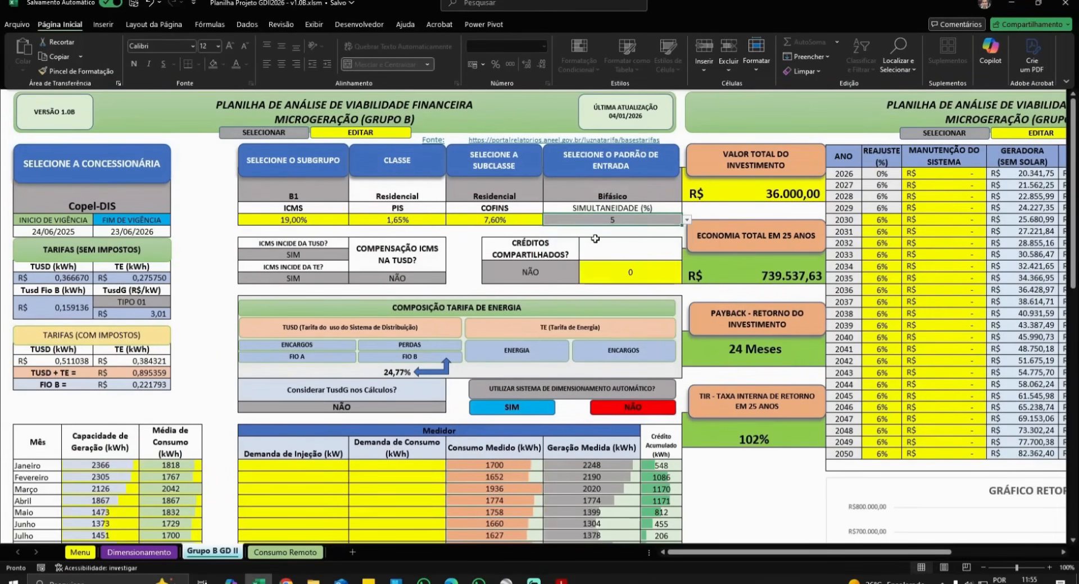
left_click(686, 221)
left_click(591, 251)
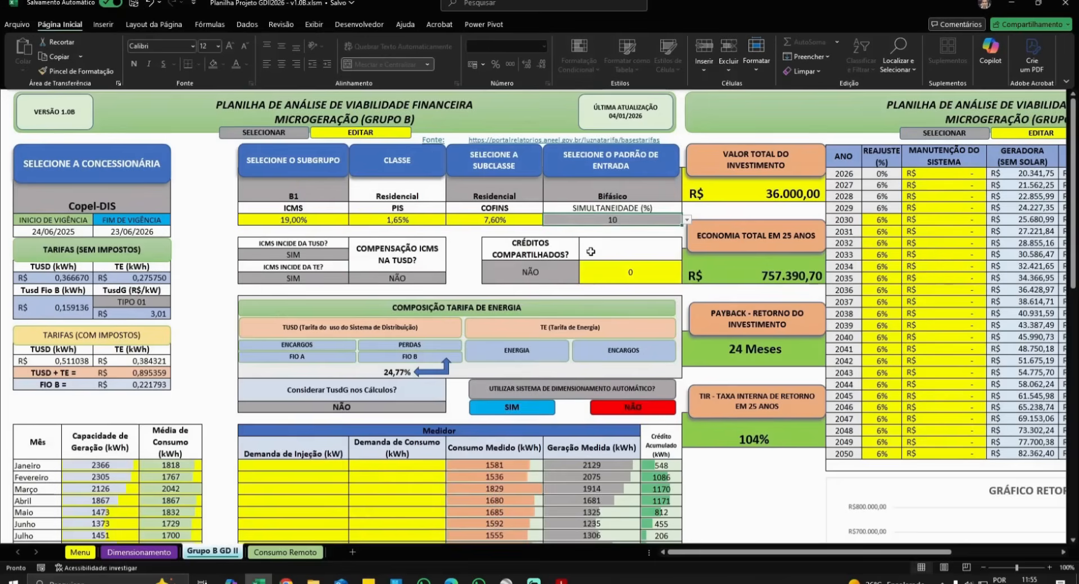
left_click(687, 221)
left_click(564, 261)
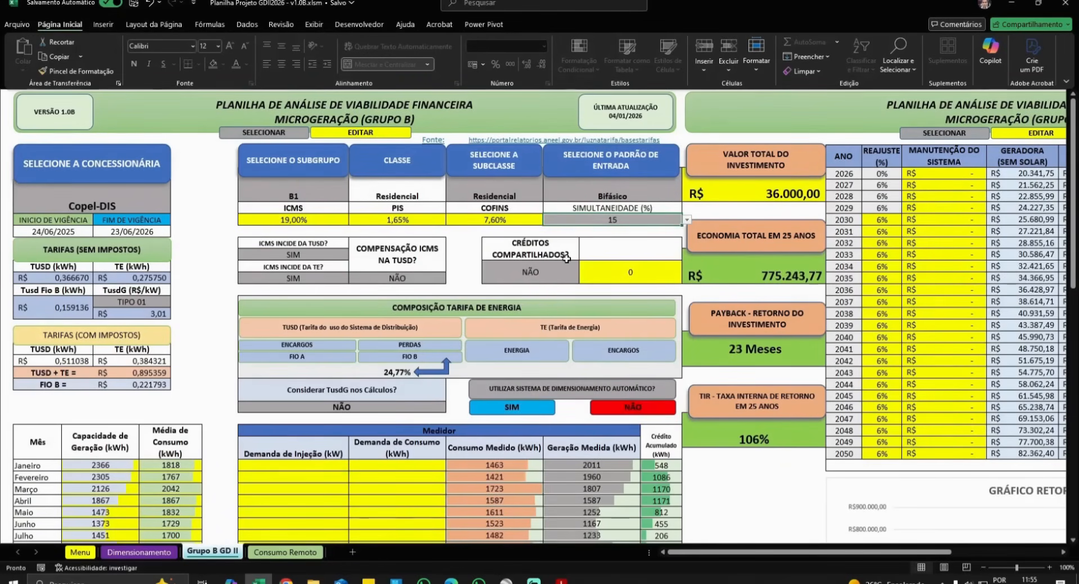
- Try 100% simultaneity, then settle on 30% for 23-month payback and 112% IRR
left_click(687, 220)
scroll(595, 275, "down", 2)
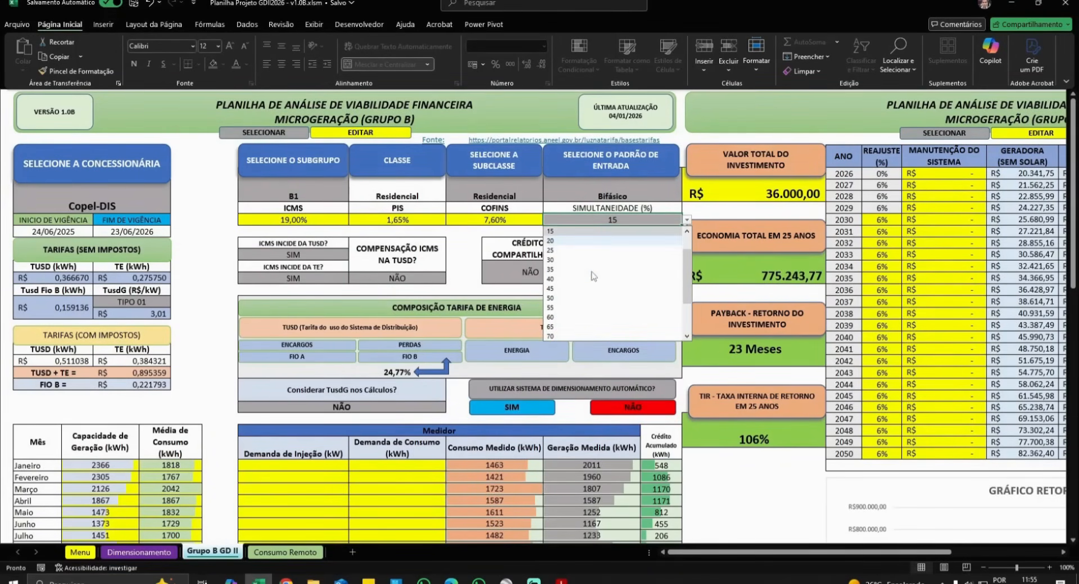
scroll(565, 320, "down", 1)
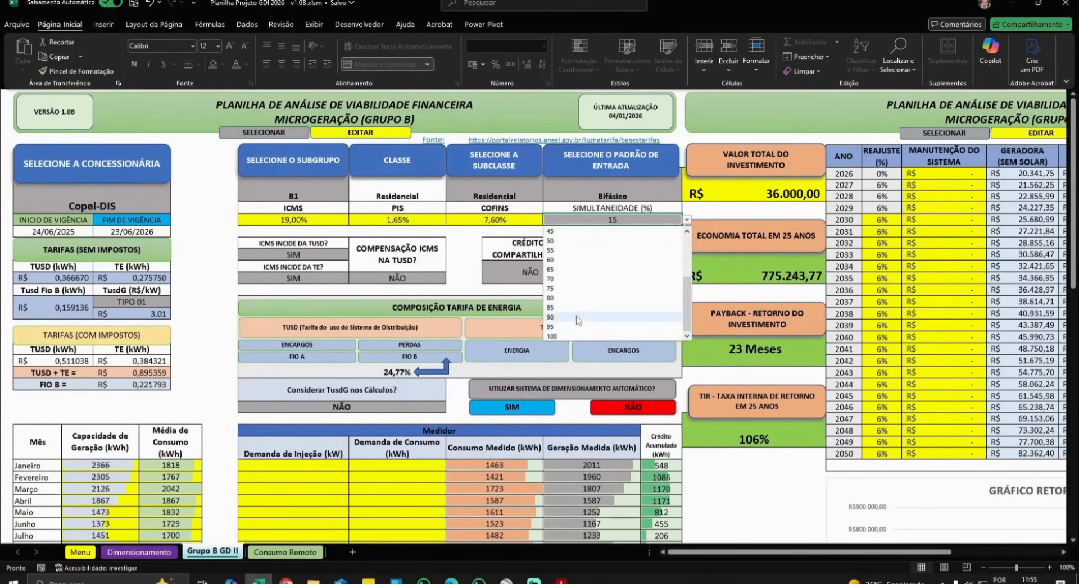
left_click(562, 336)
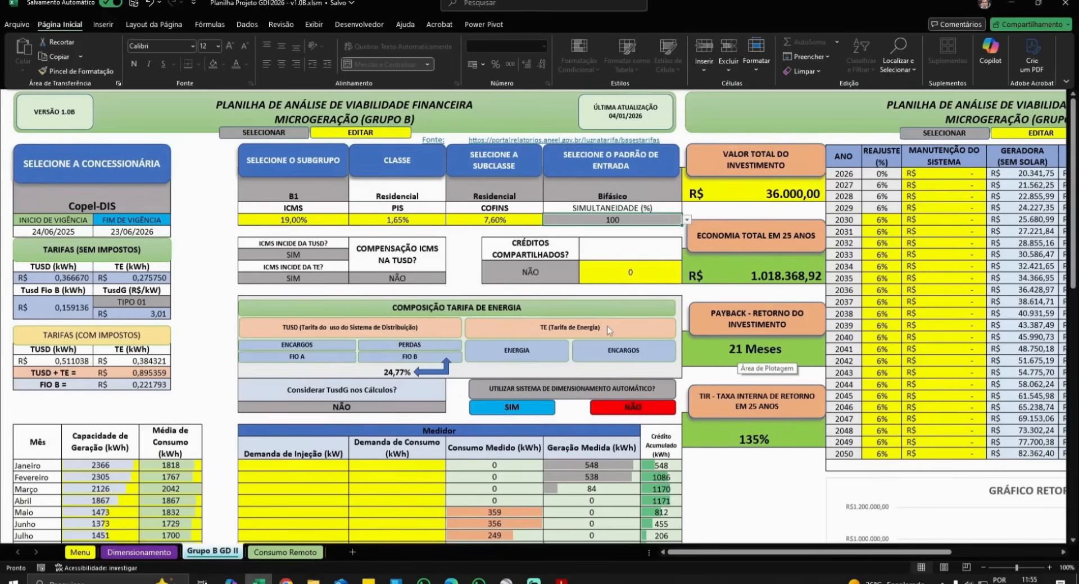
left_click(687, 220)
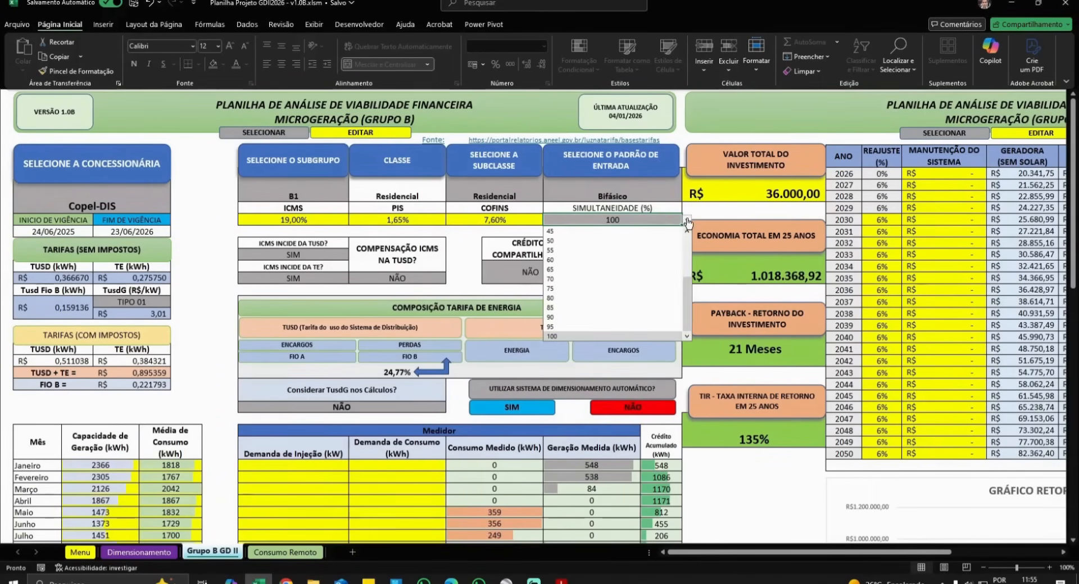
left_click(686, 242)
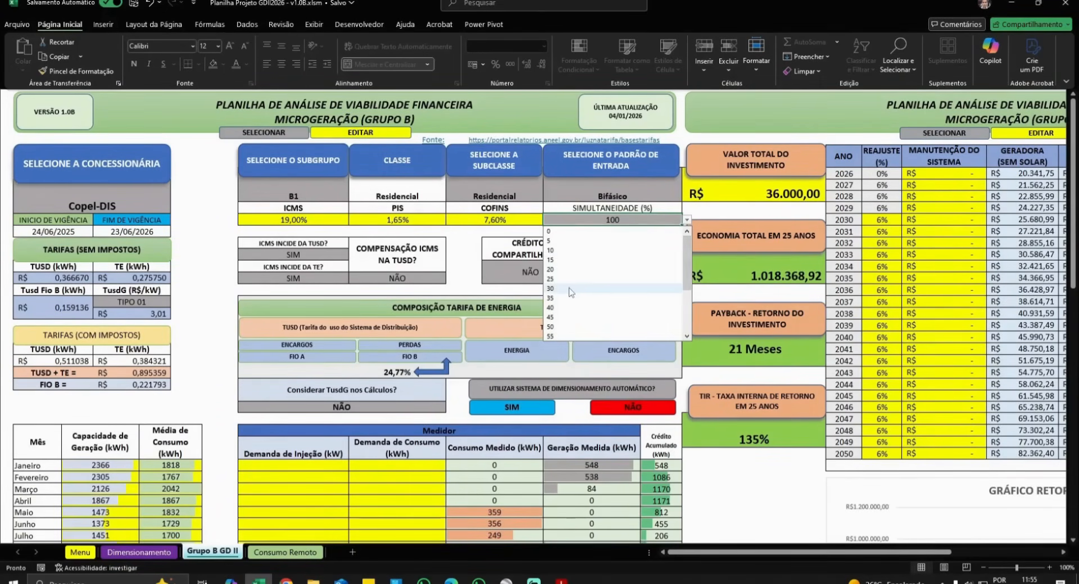
left_click(570, 290)
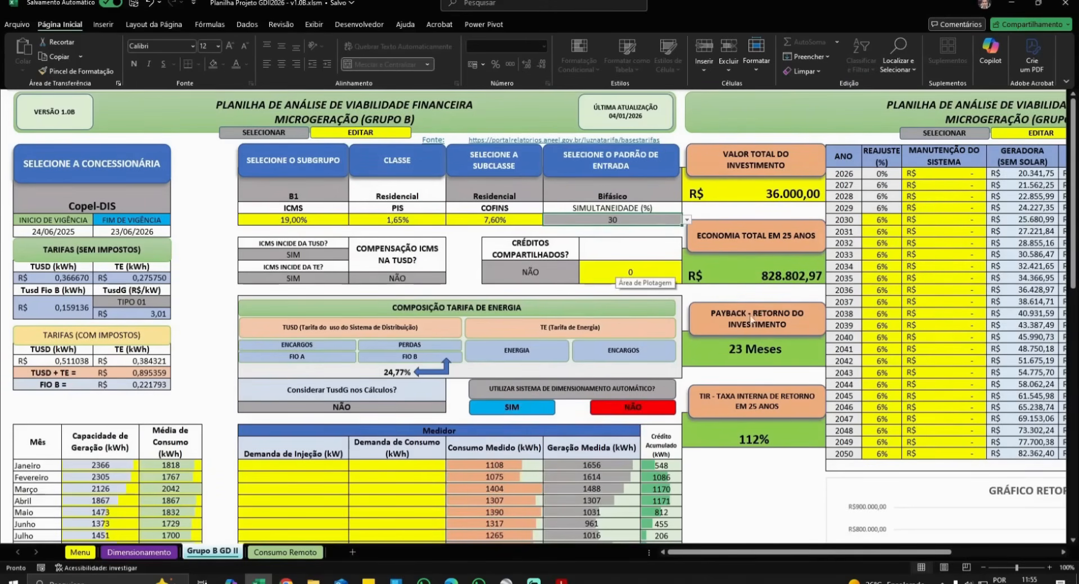
left_click_drag(773, 556, 884, 559)
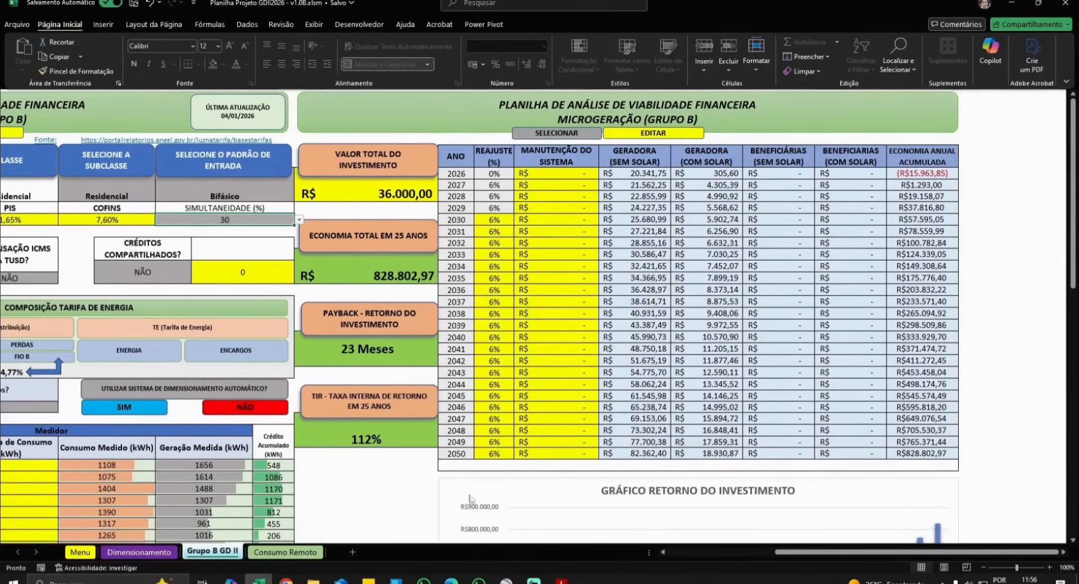
- Scroll to the MANUTENÇÃO DO SISTEMA column and clear the REAJUSTE (%) selection
scroll(473, 500, "left", 5)
scroll(597, 467, "down", 7)
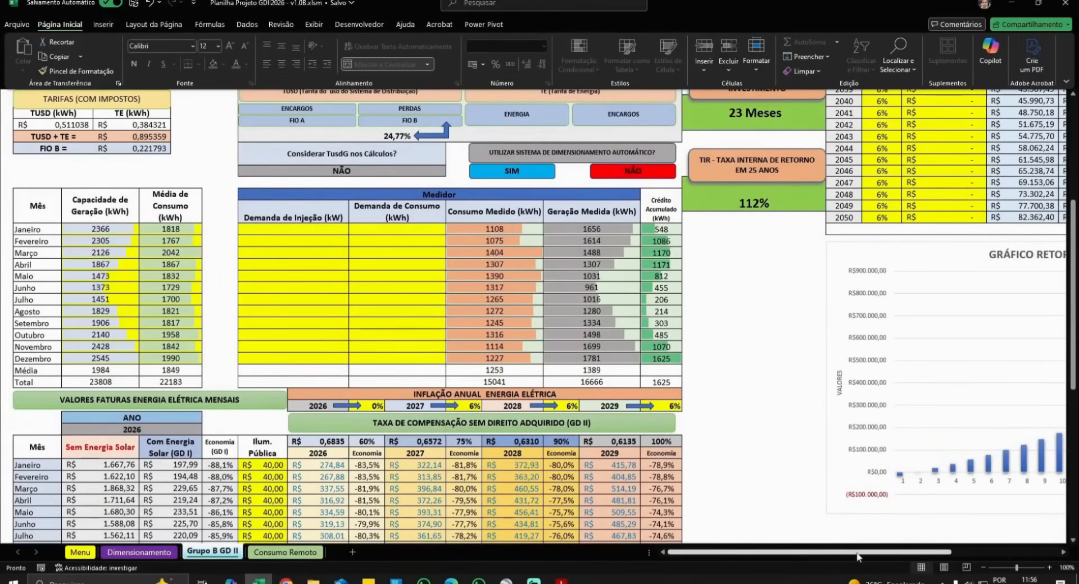
left_click_drag(859, 552, 950, 554)
scroll(562, 292, "up", 7)
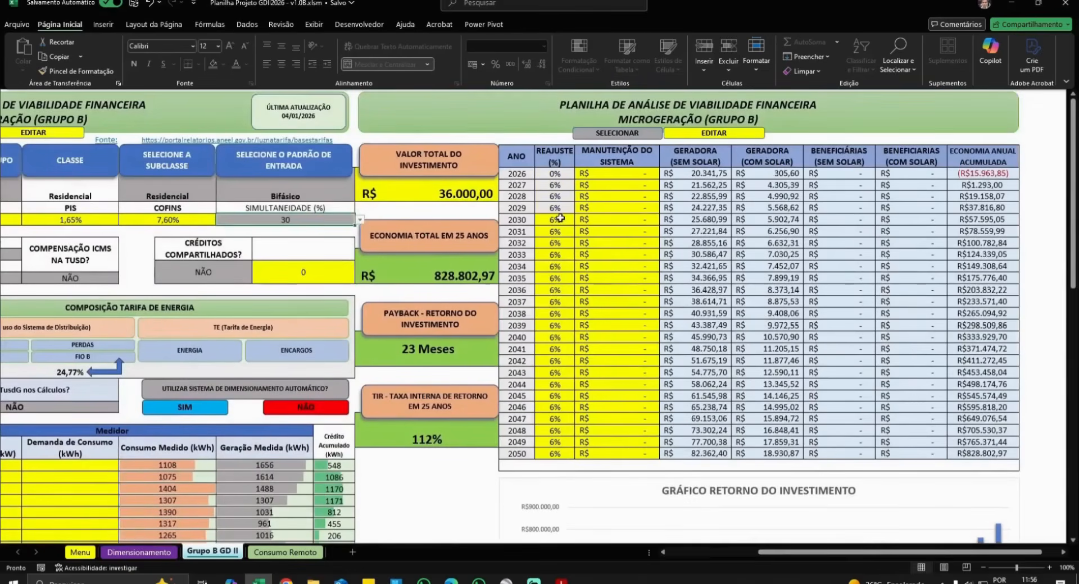
left_click_drag(554, 220, 559, 454)
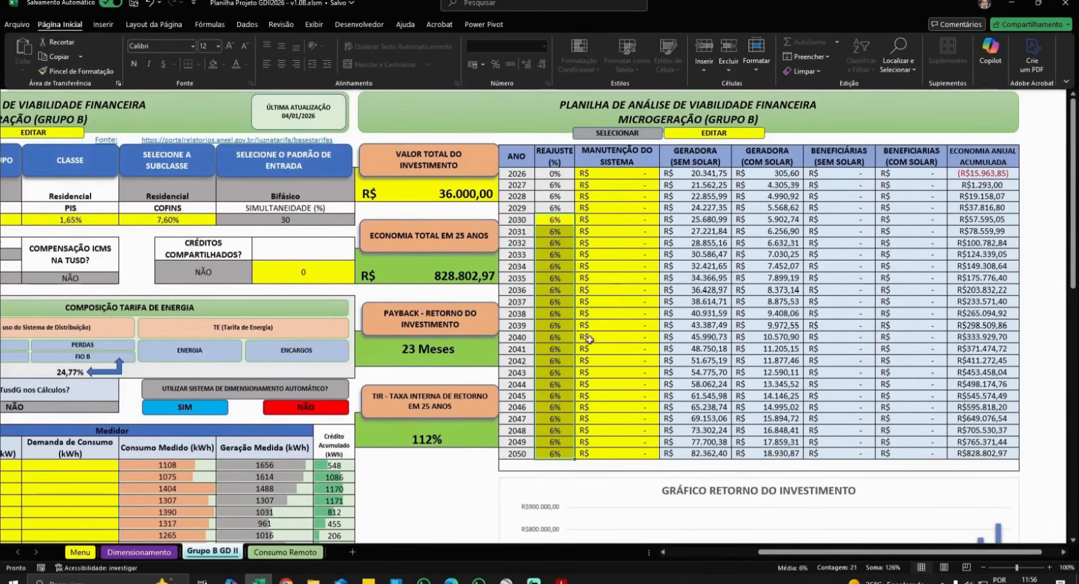
left_click(551, 416)
left_click(554, 256)
left_click(553, 229)
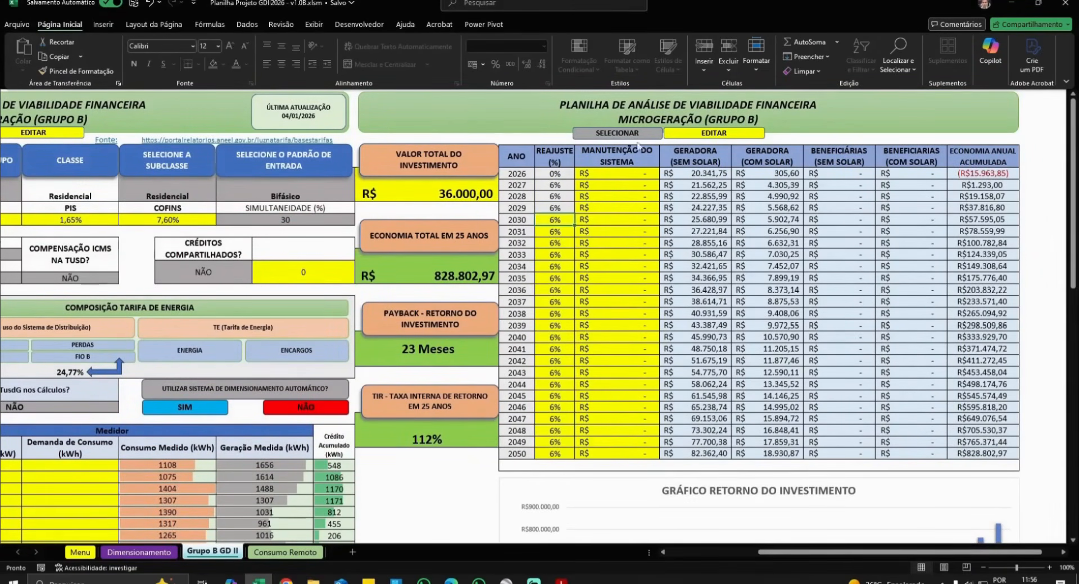
- Enter maintenance costs 0, 150 and 200 for 2026–2028 and fill the series to R$1.300 in 2050
left_click(627, 175)
type("0")
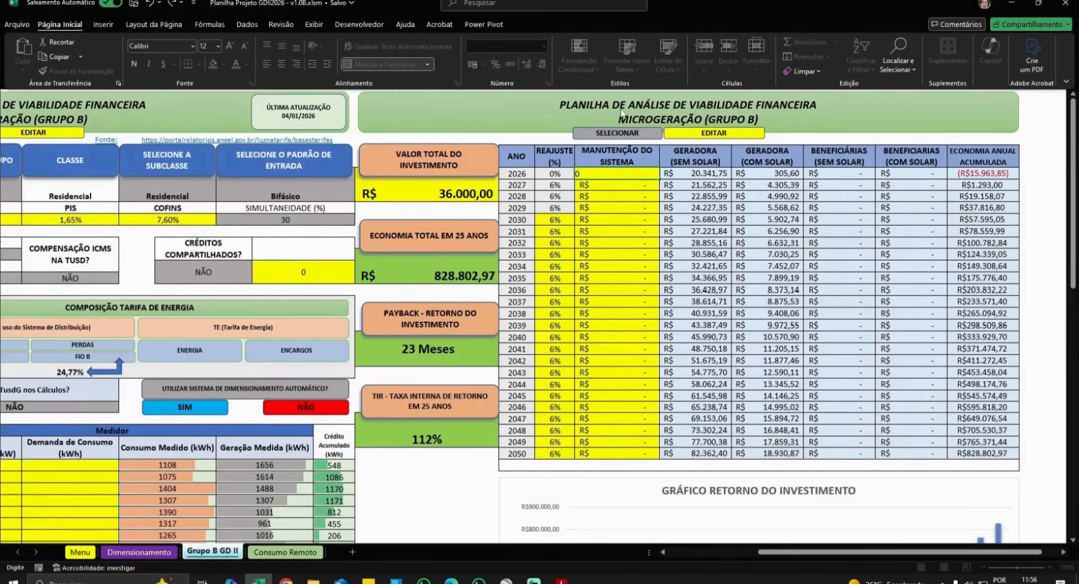
key("Return")
type("150")
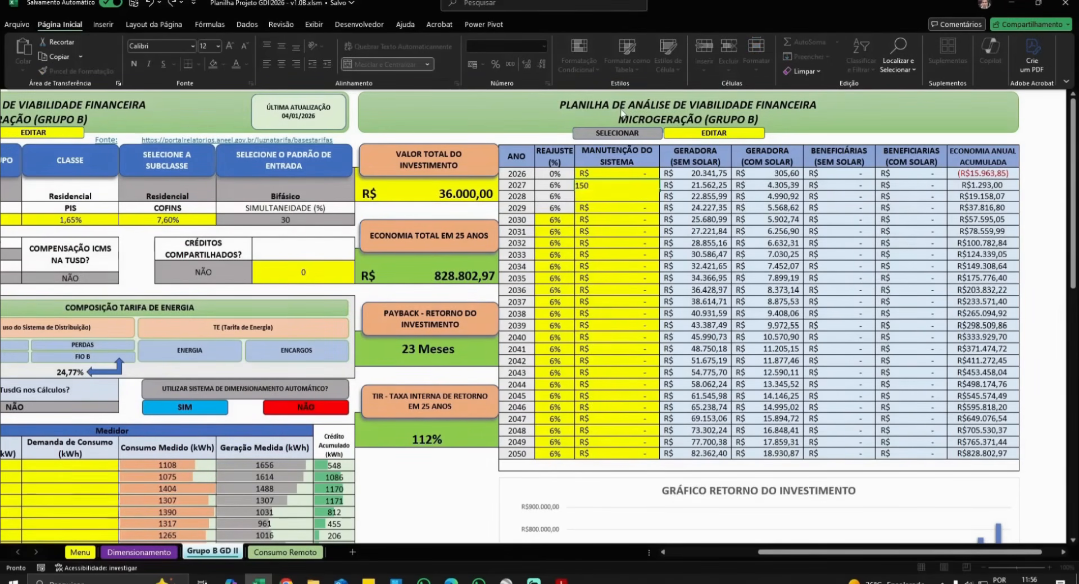
key("Return")
type("200")
key("Return")
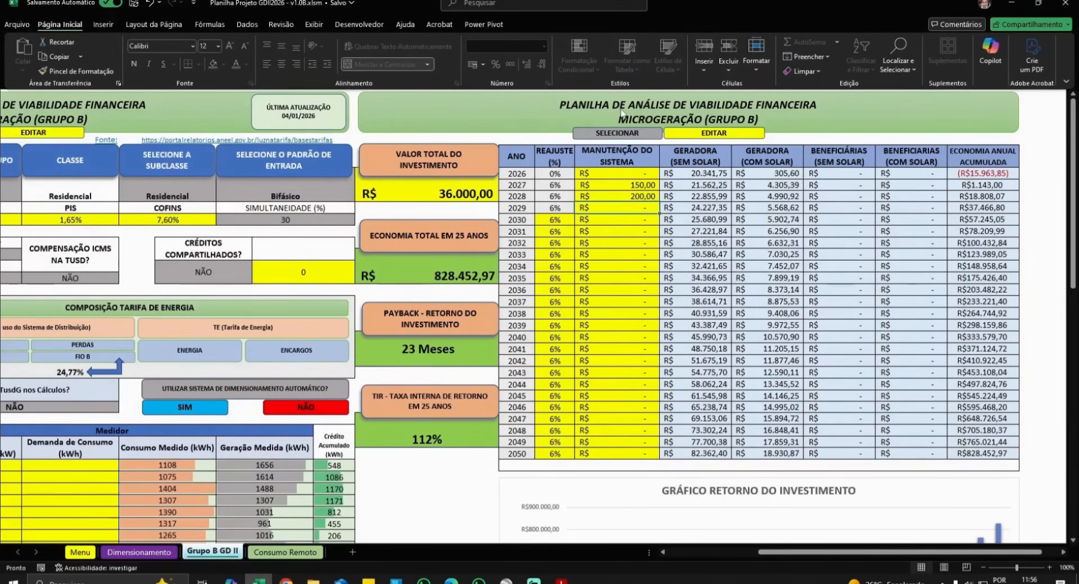
left_click_drag(646, 184, 664, 460)
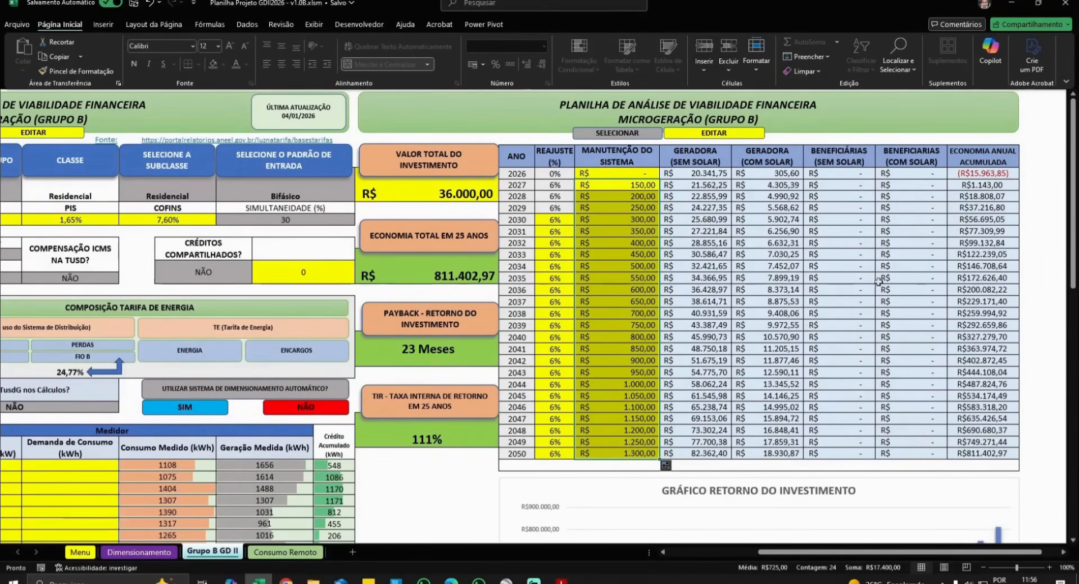
left_click(427, 185)
type("200500")
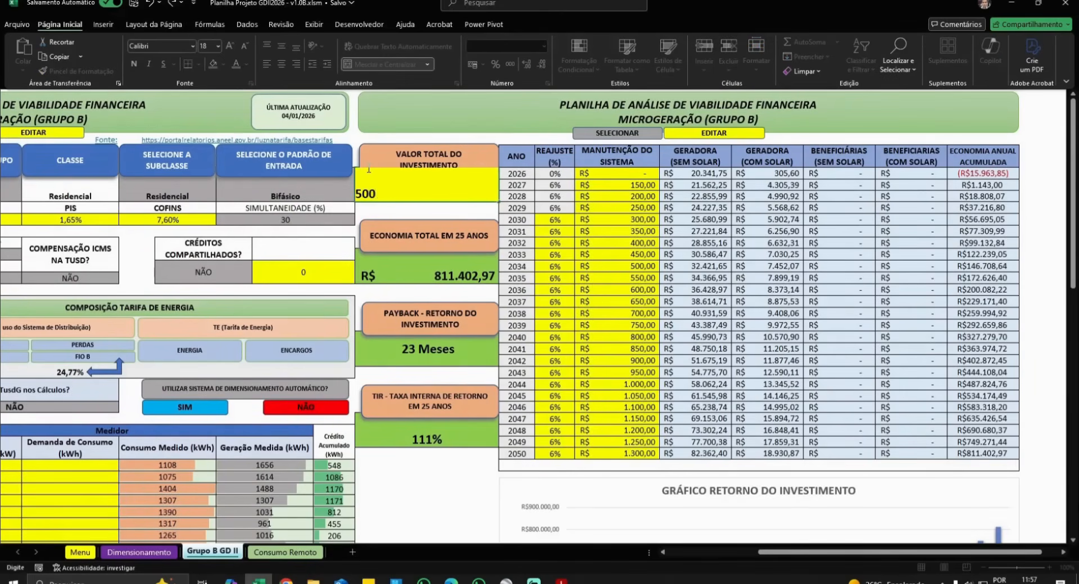
key("Return")
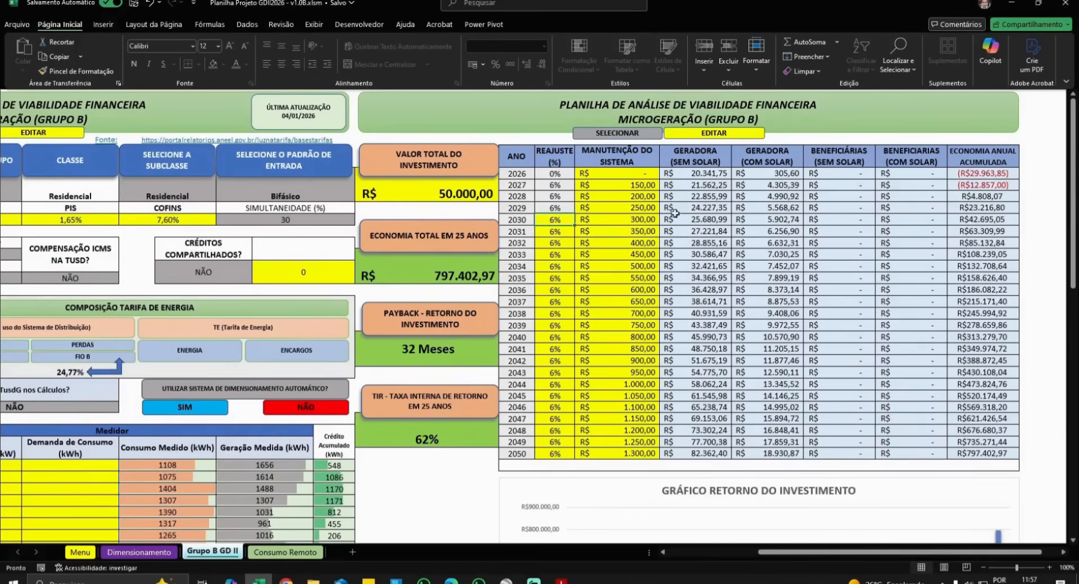
key("ctrl+z")
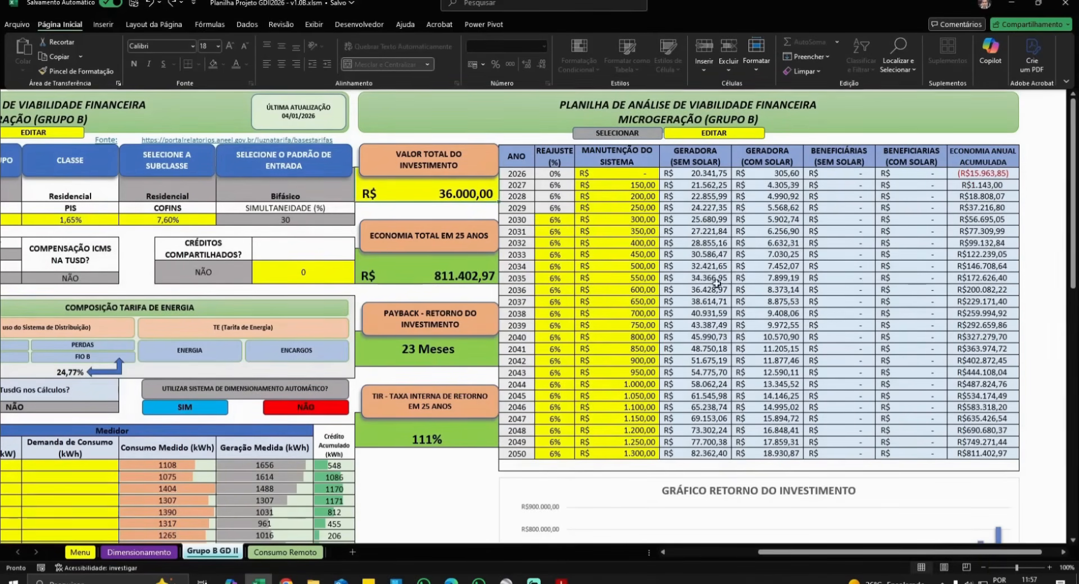
- Scroll through Grupo B GD II results and chart, with accumulated savings reaching R$ 811.402,97 by 2050
scroll(757, 238, "down", 8)
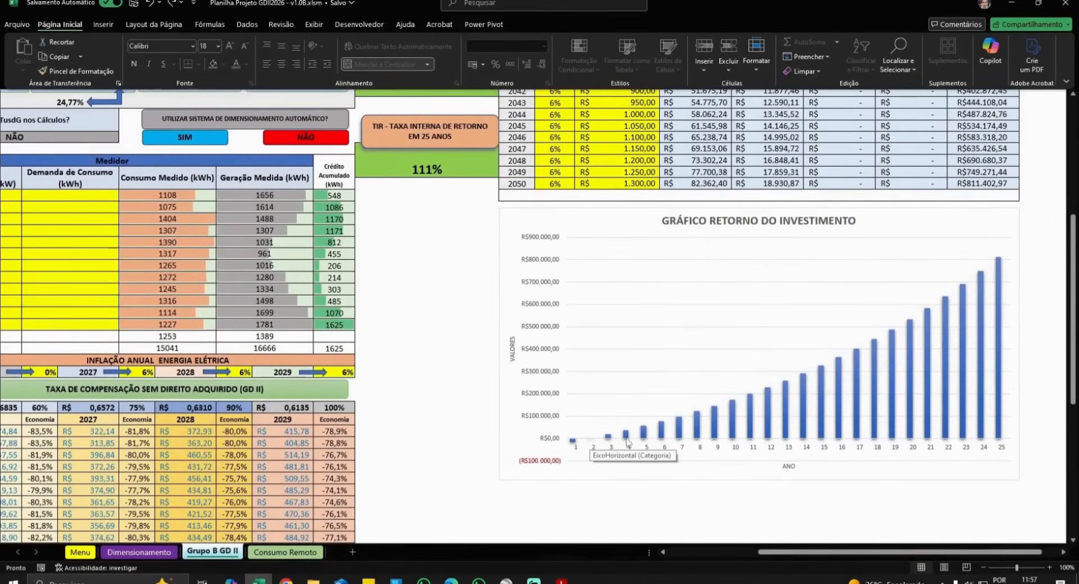
scroll(732, 395, "up", 8)
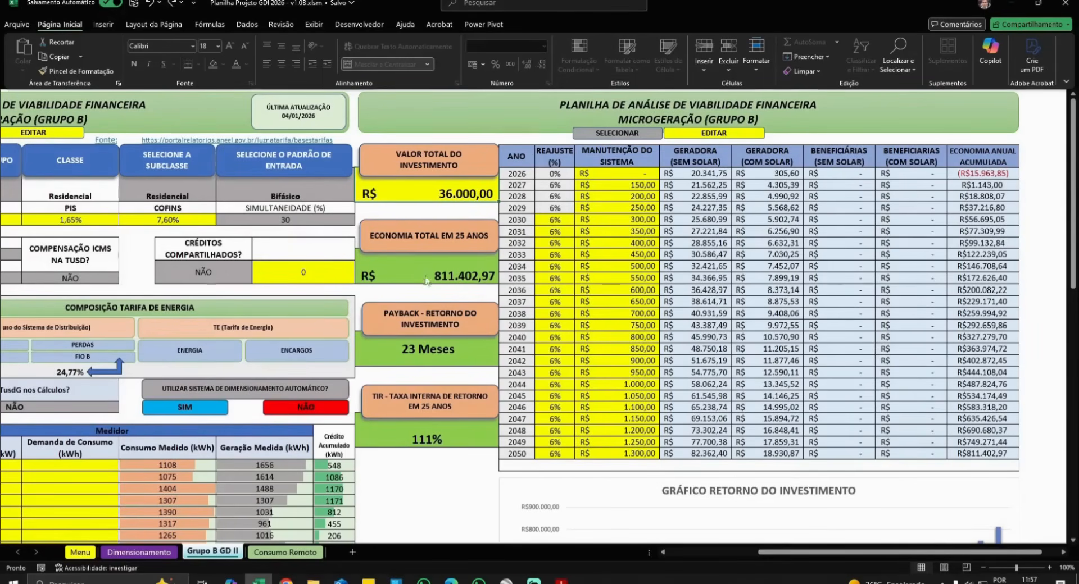
scroll(759, 507, "down", 1)
scroll(759, 507, "up", 1)
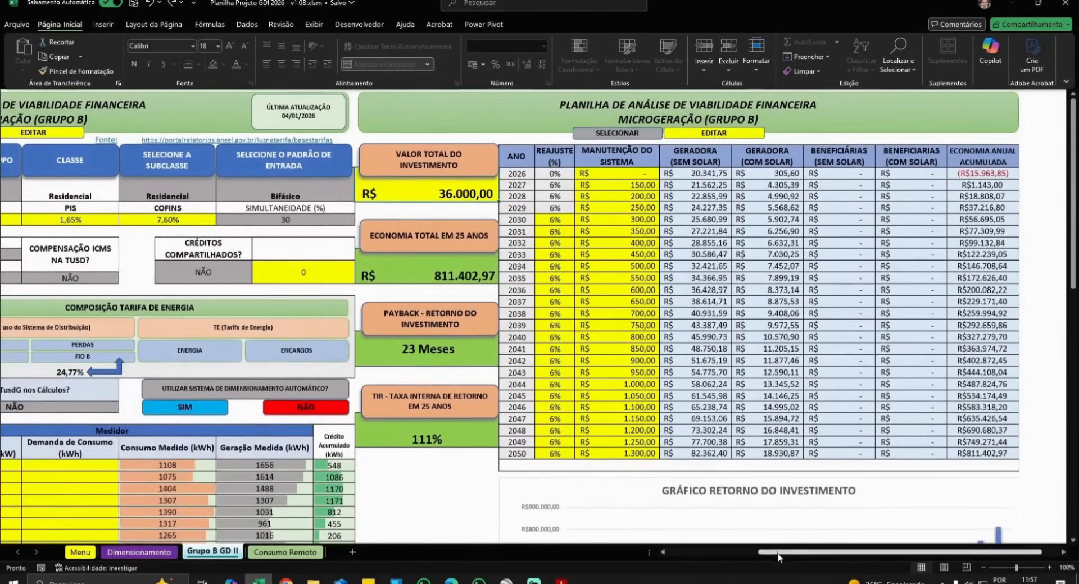
scroll(759, 444, "down", 10)
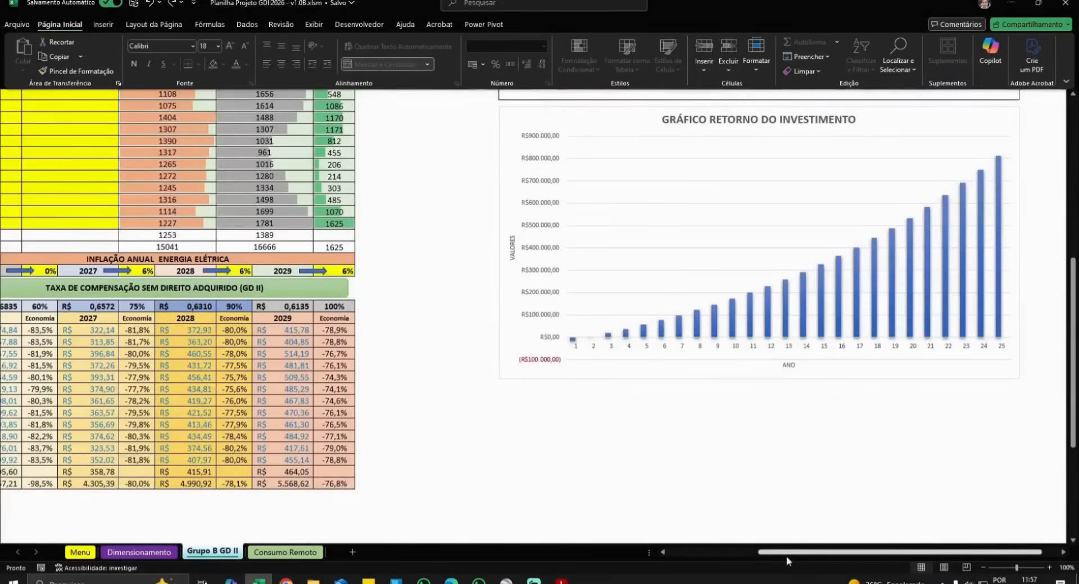
left_click_drag(786, 558, 705, 557)
scroll(615, 427, "up", 6)
scroll(614, 427, "up", 2)
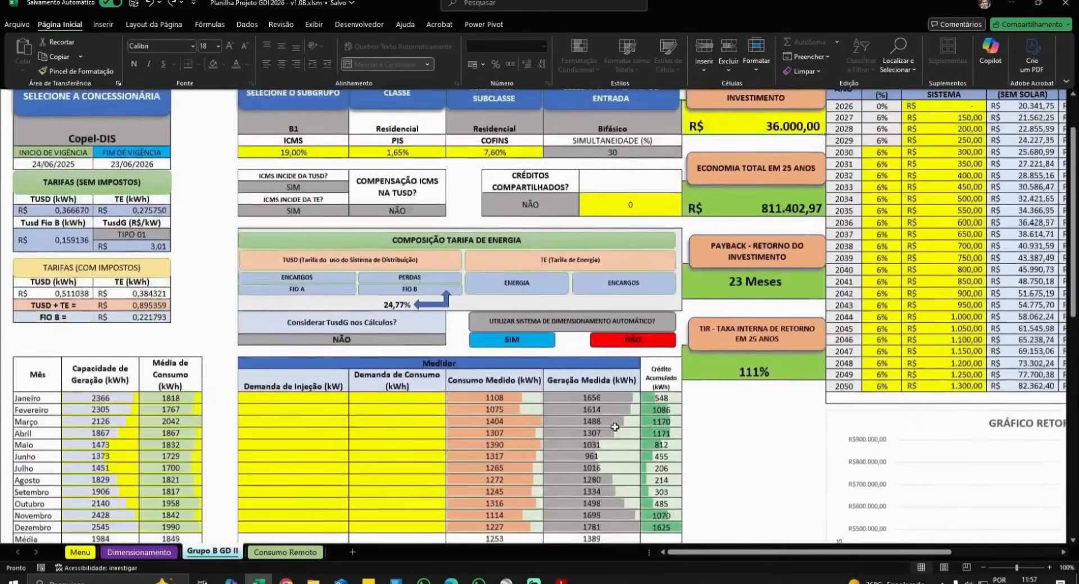
scroll(396, 337, "down", 3)
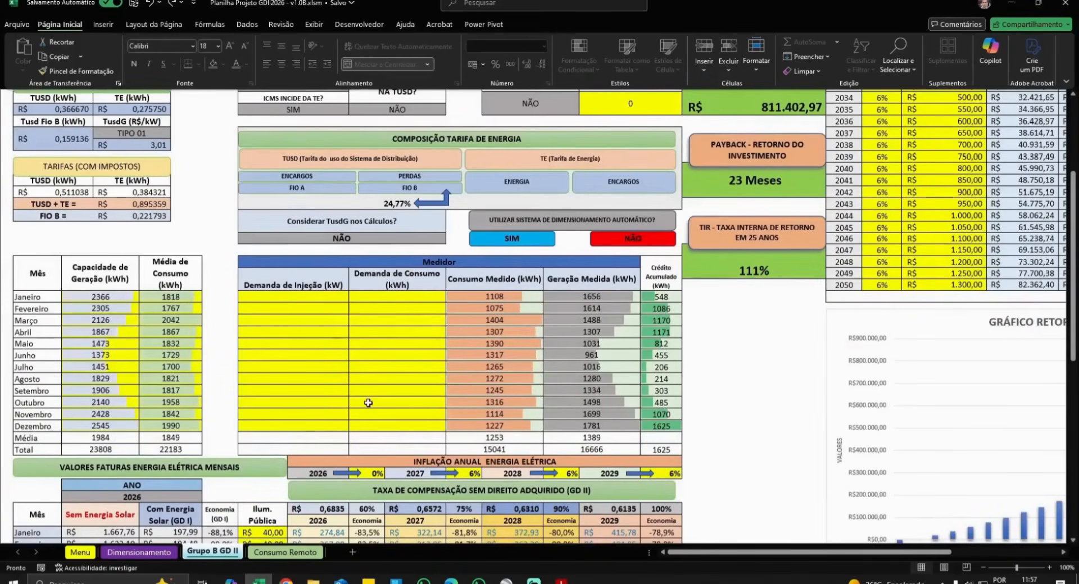
scroll(368, 402, "up", 5)
scroll(368, 403, "down", 2)
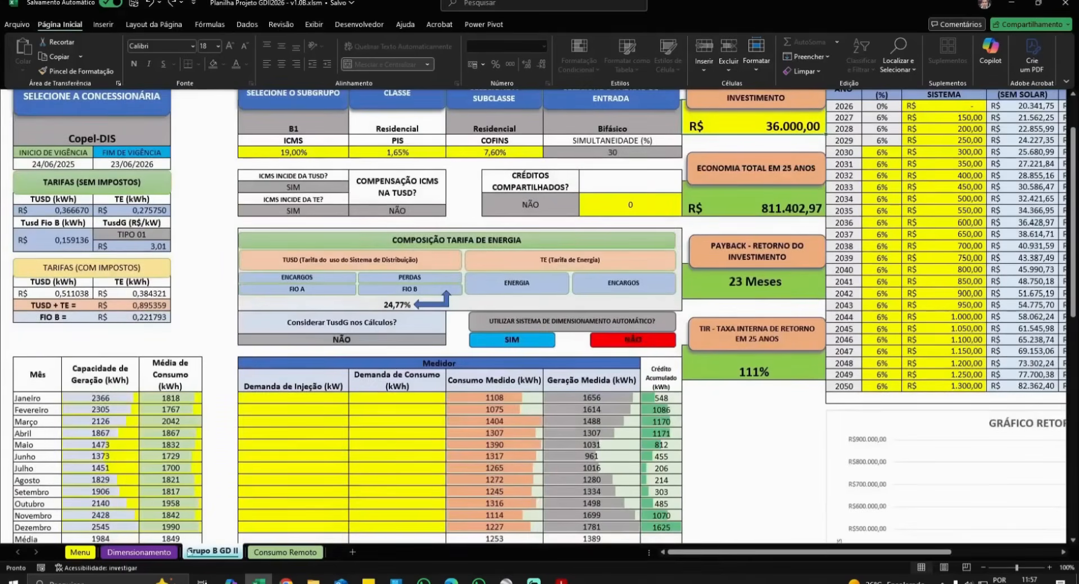
- Set the number of modules to 40 on the Dimensionamento sheet
left_click(141, 553)
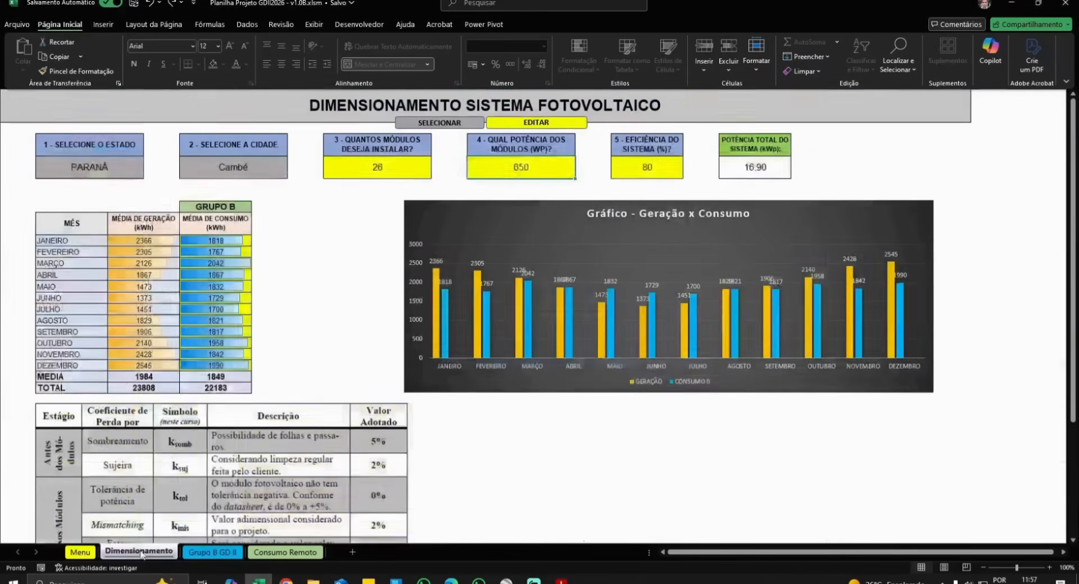
left_click(377, 169)
type("40")
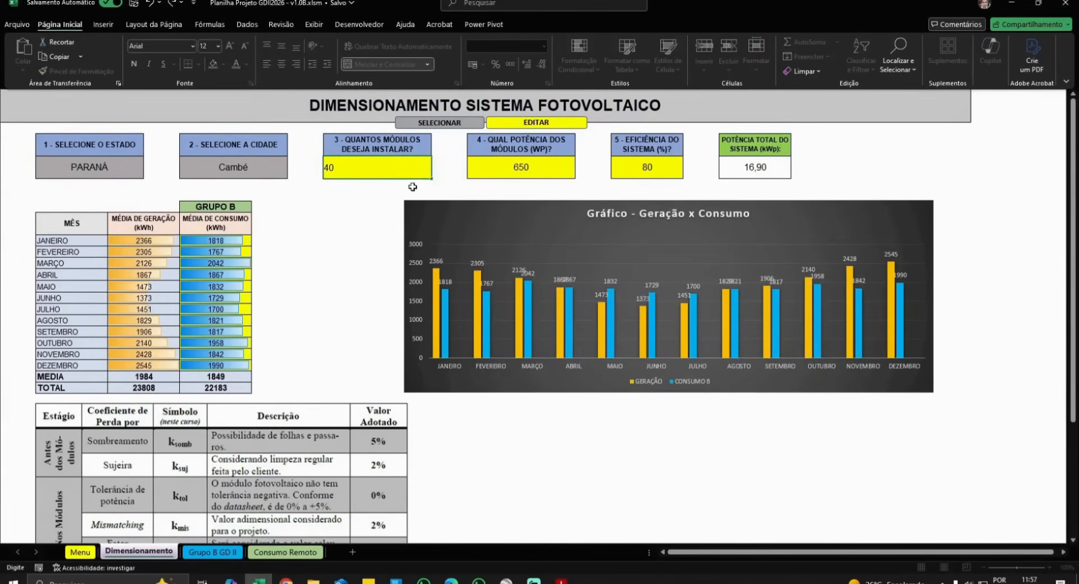
key("Tab")
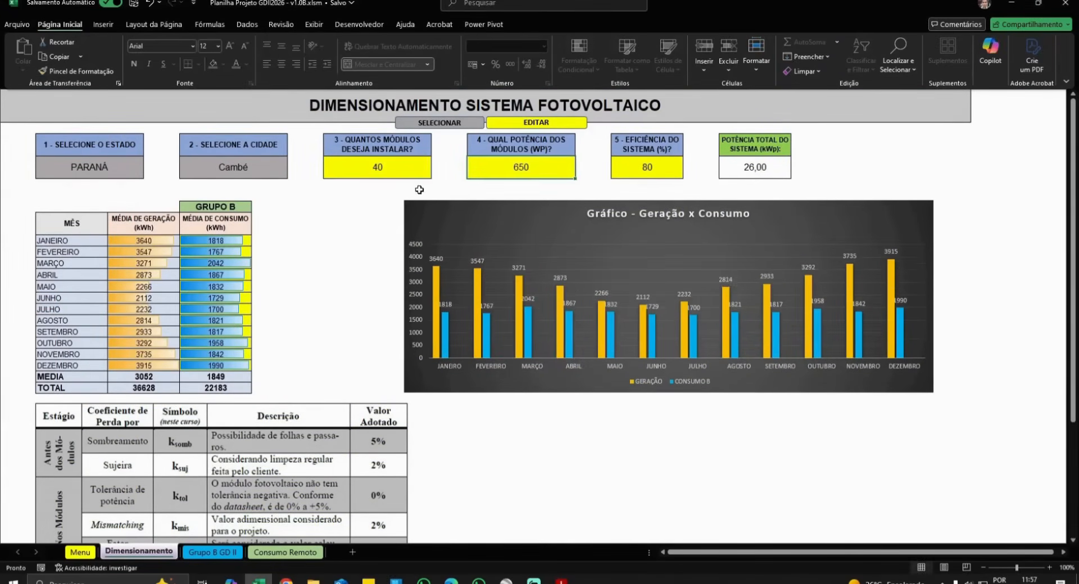
- Start changing January consumption to 260, then cancel the edit
left_click(215, 242)
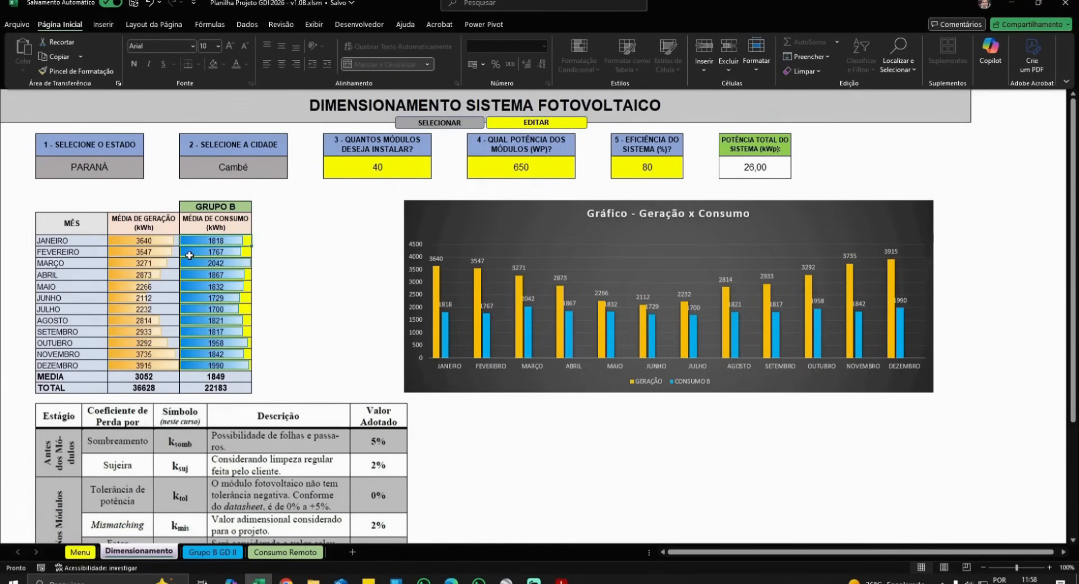
type("2600")
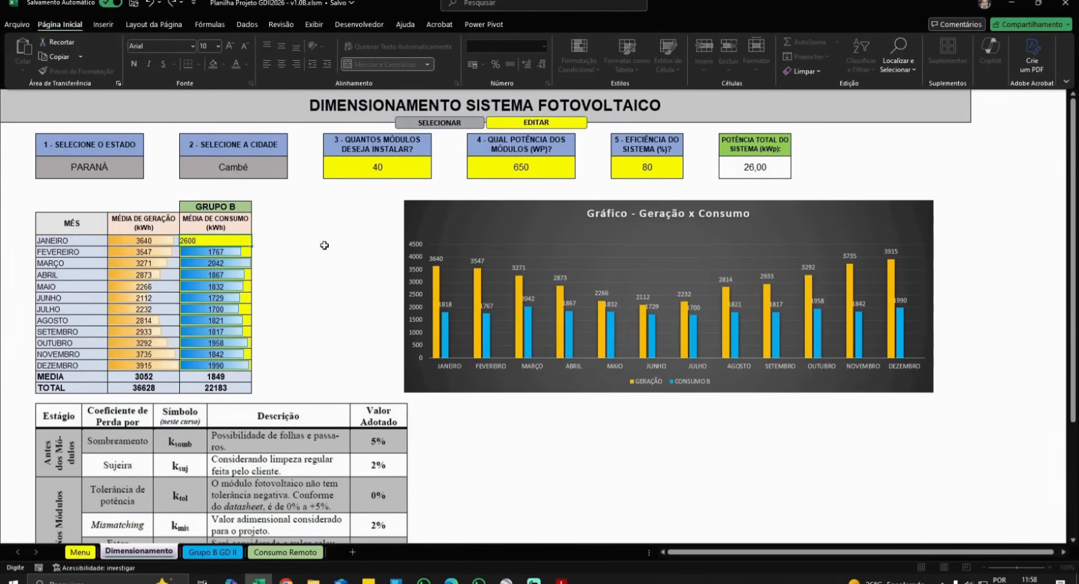
key("Escape")
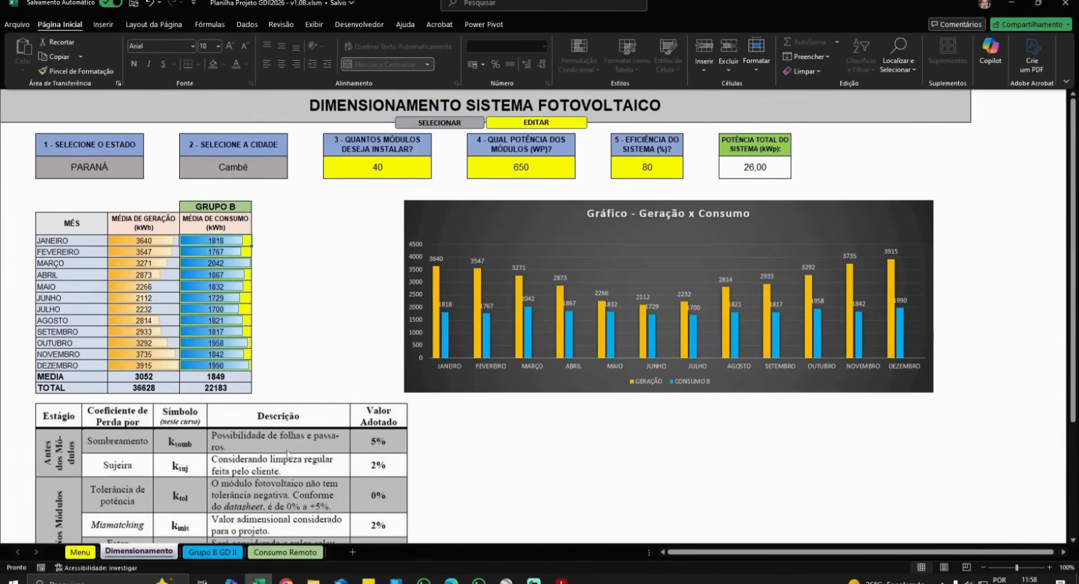
- Set Créditos Compartilhados to SIM at 100% on Grupo B GD II and review the updated results
left_click(212, 553)
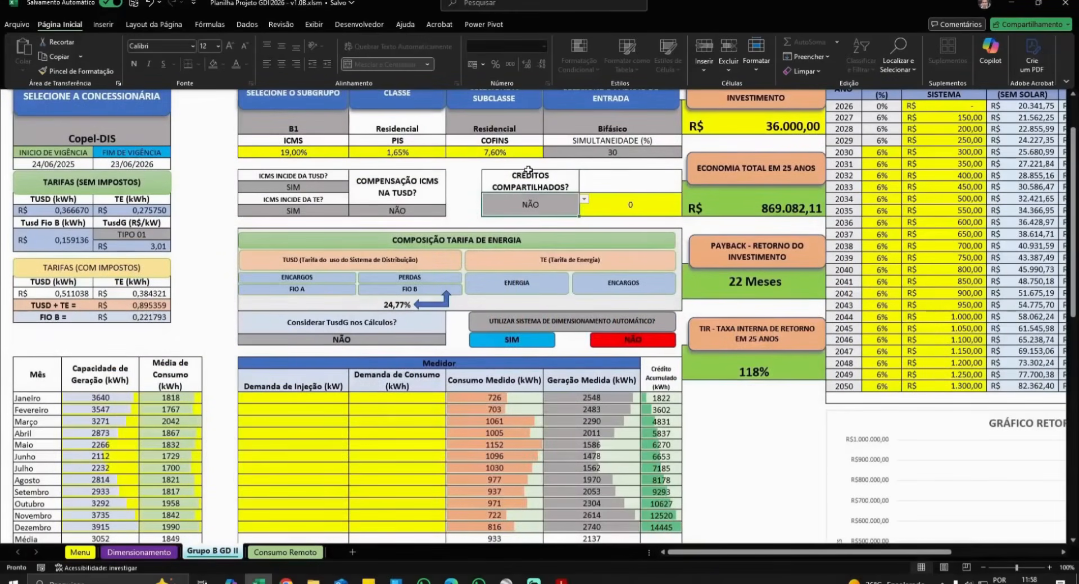
left_click(584, 199)
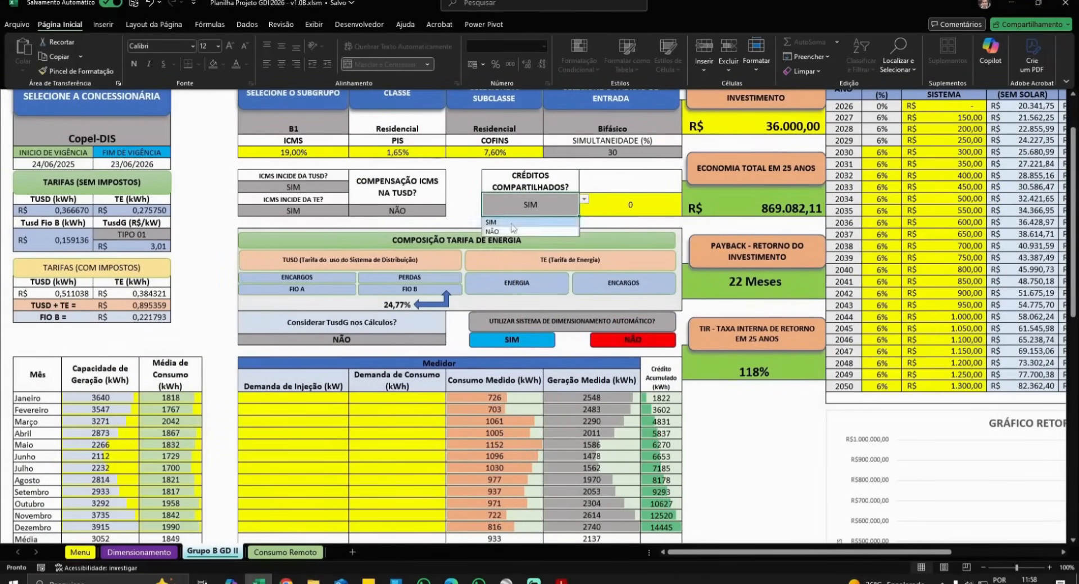
left_click(528, 221)
type("100")
key("Return")
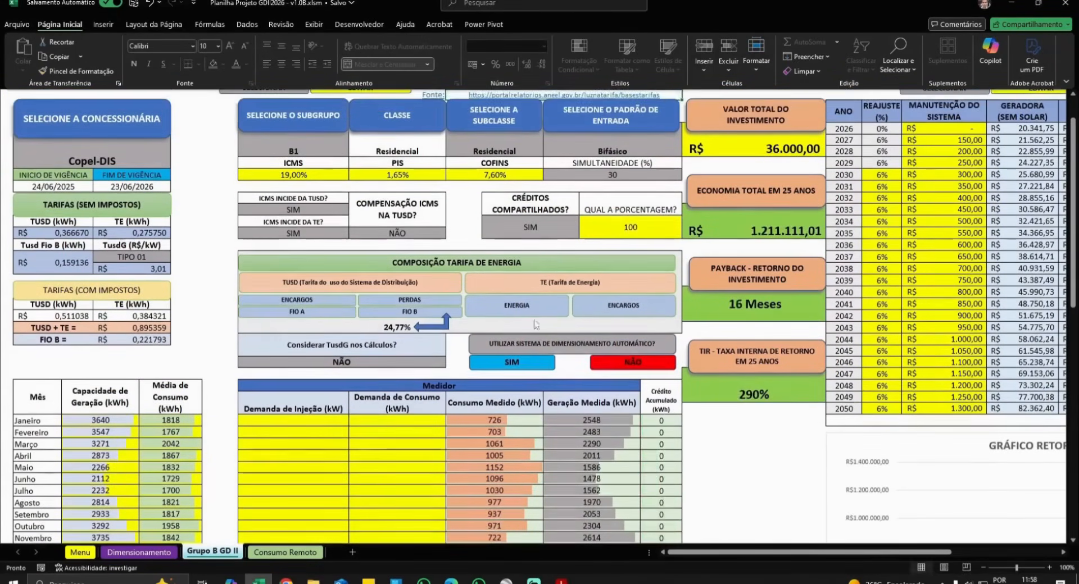
scroll(543, 364, "down", 5)
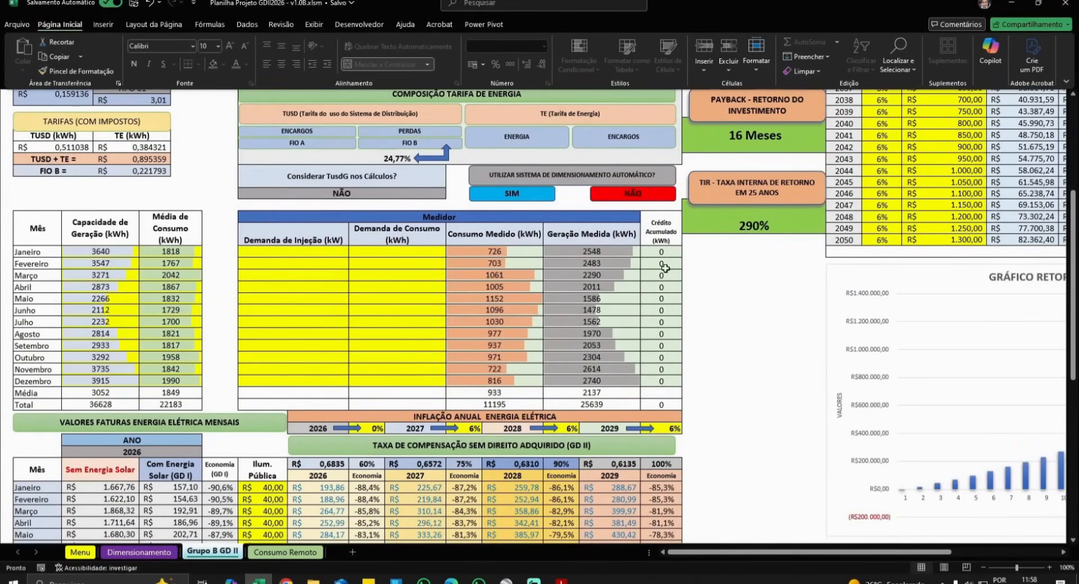
scroll(666, 269, "down", 5)
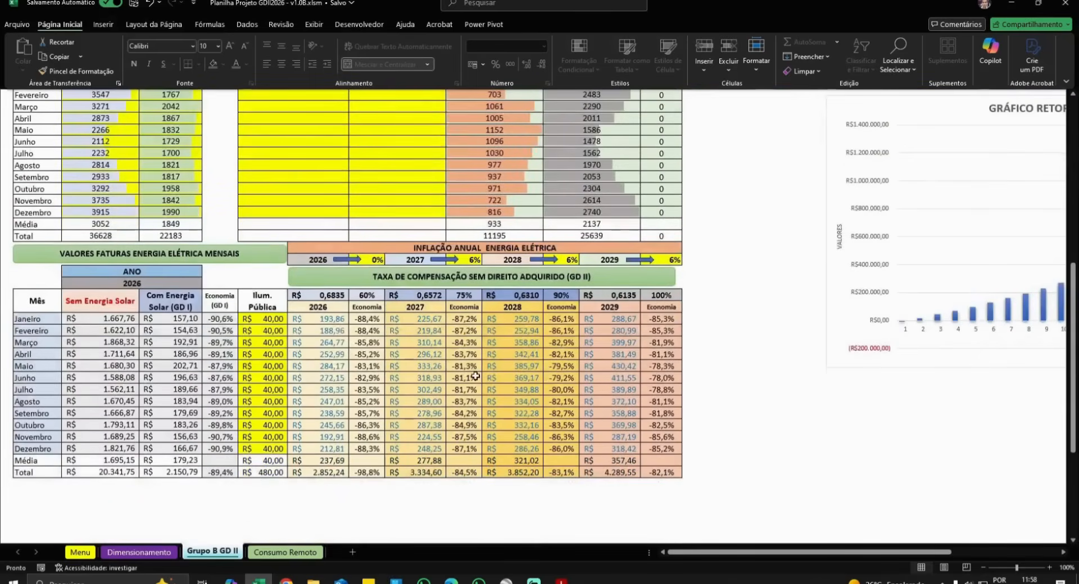
scroll(475, 377, "up", 2)
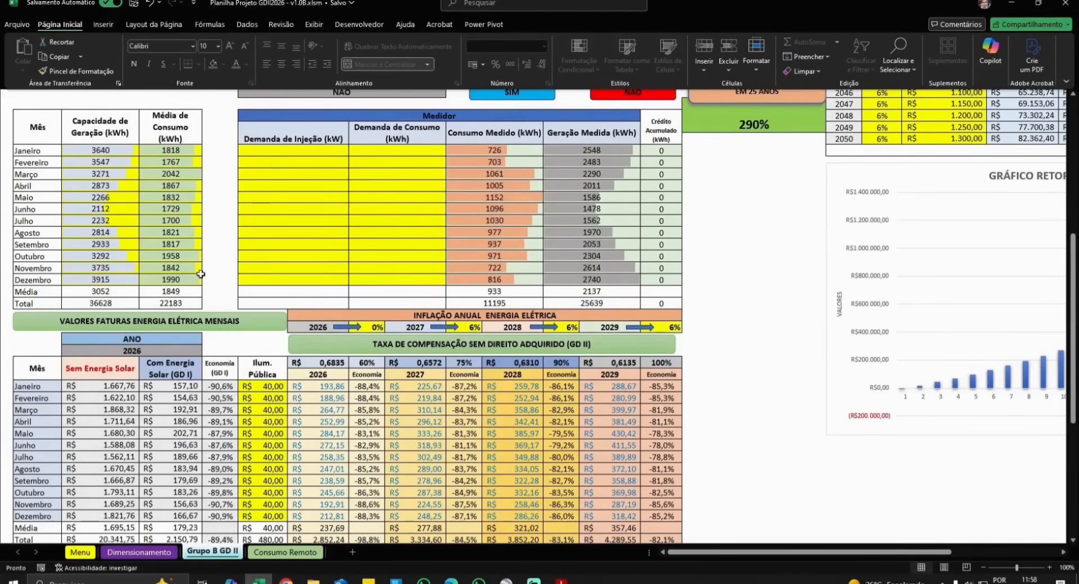
- After a glance at Consumo Remoto, set the shared-credit percentage on Grupo B GD II to 0
left_click(284, 552)
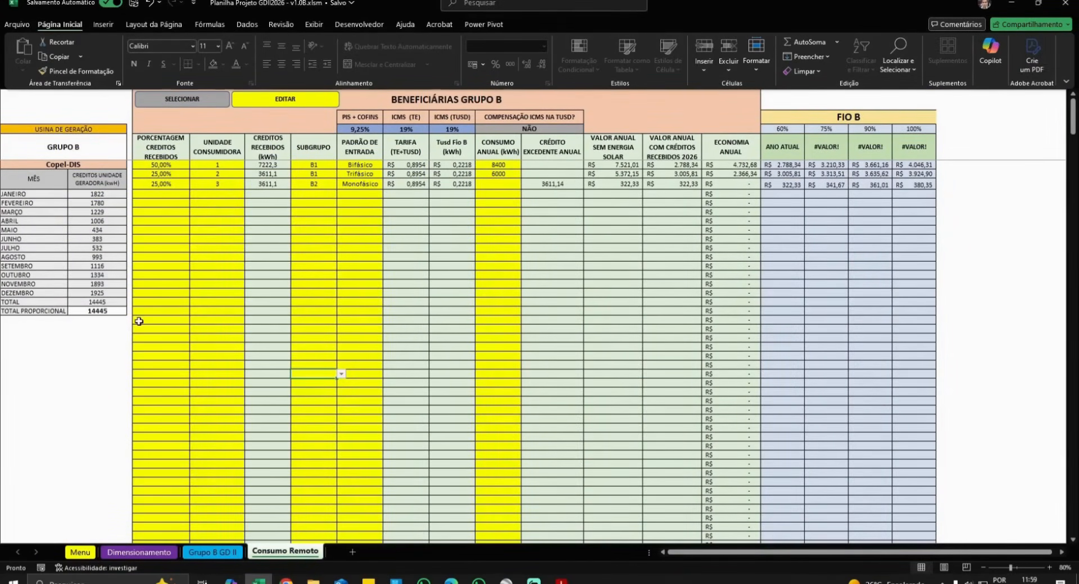
left_click(208, 554)
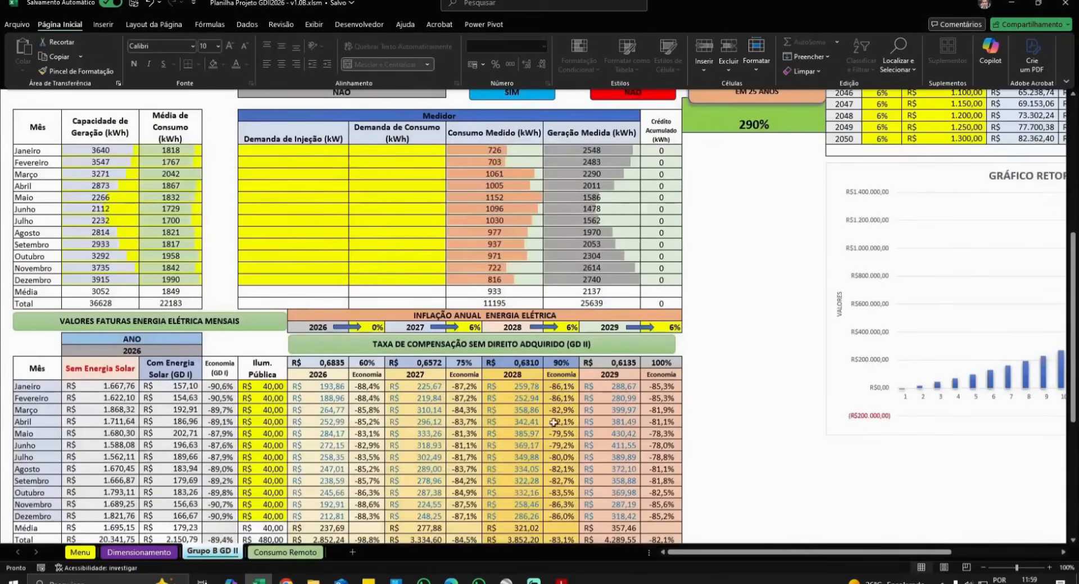
scroll(646, 132, "up", 5)
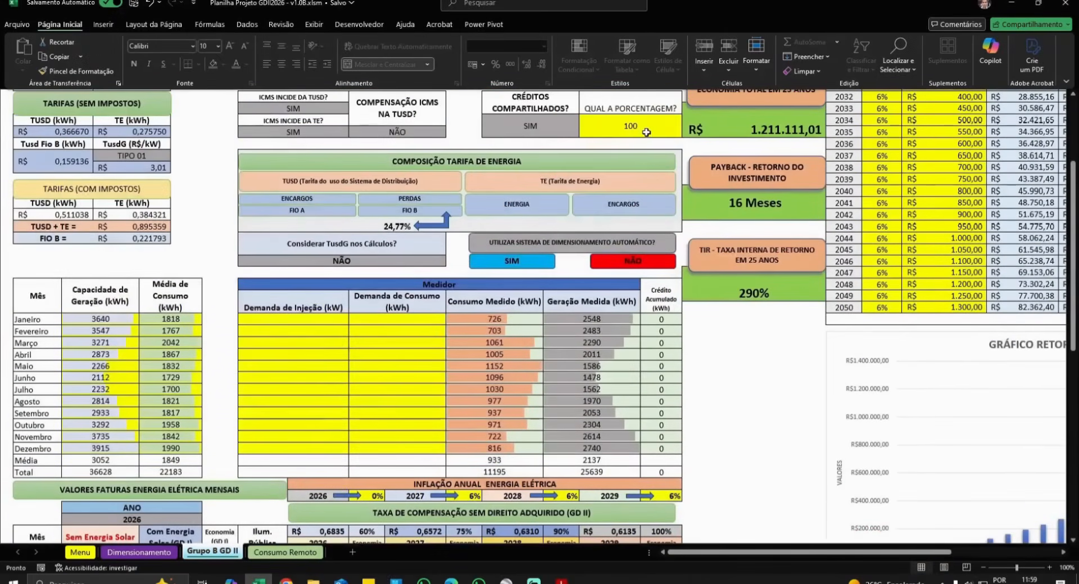
left_click(646, 132)
type("0")
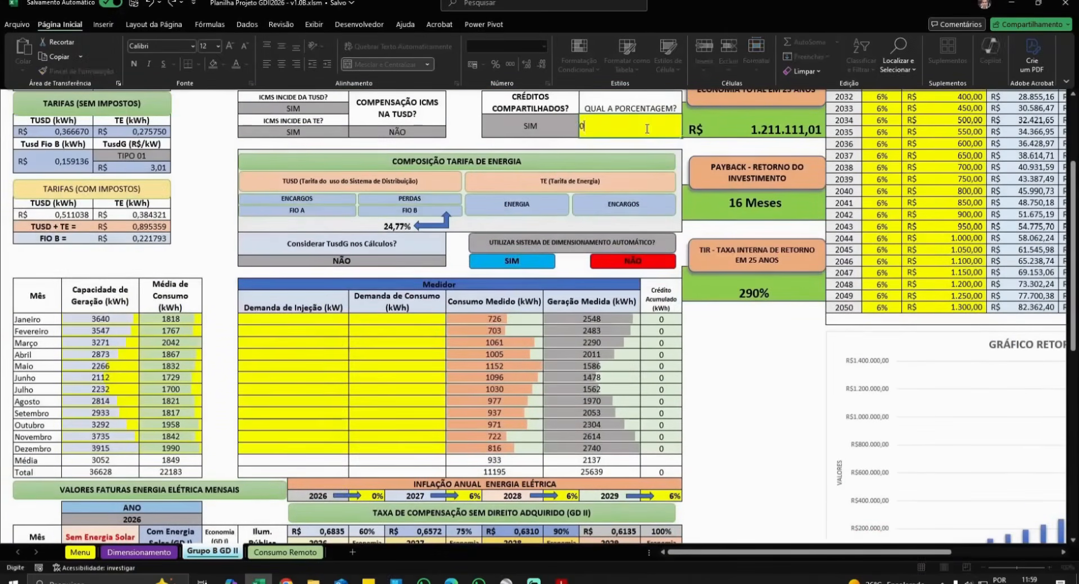
key("Return")
- Restore the shared-credit percentage to 100 and move to the Consumo Remoto sheet
scroll(646, 132, "up", 3)
scroll(618, 338, "down", 4)
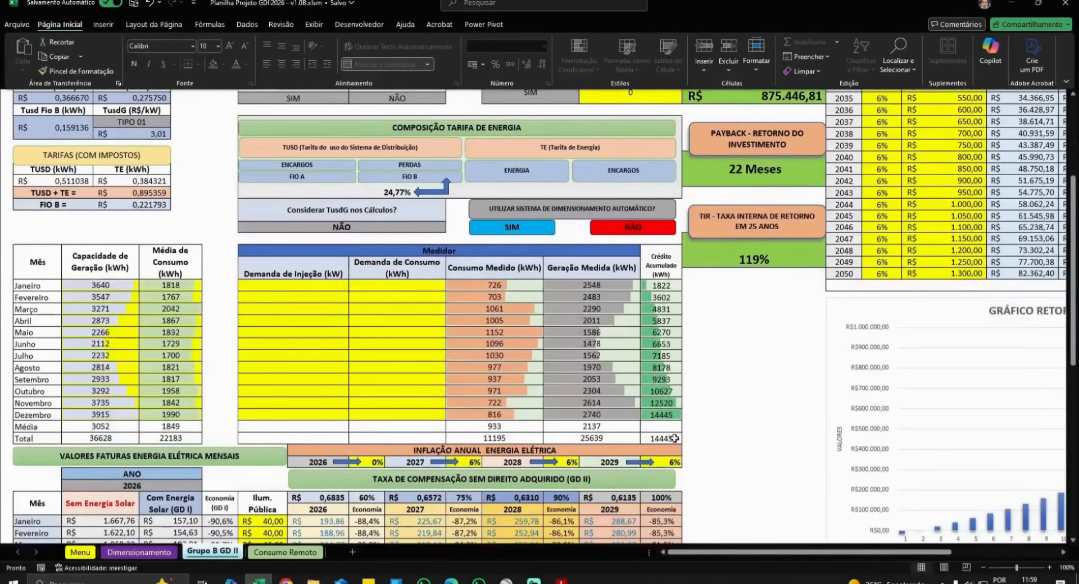
scroll(653, 399, "up", 4)
left_click(635, 225)
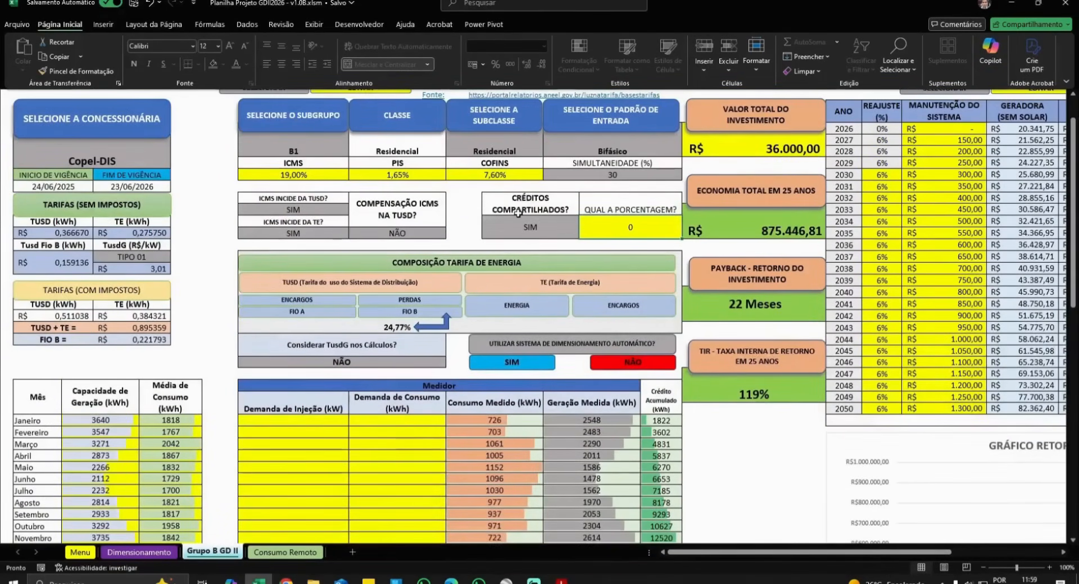
type("100")
key("Return")
left_click(303, 553)
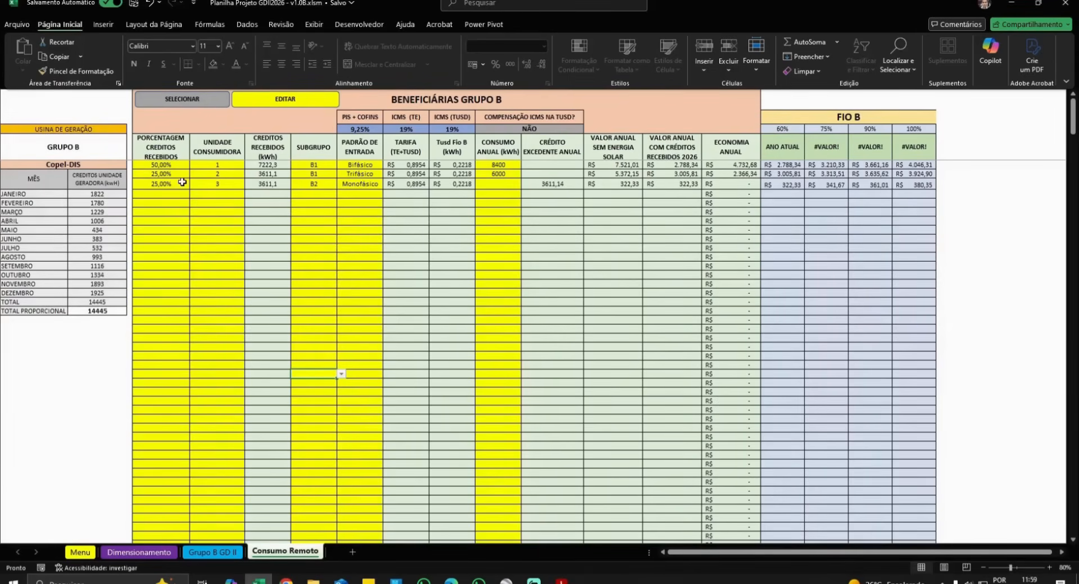
- Check the beneficiaries' 50/25/25% shares, keeping subgroup B1 and Bifásico entry for the first
left_click(172, 165)
left_click(171, 174)
left_click(172, 184)
left_click(323, 165)
left_click(341, 165)
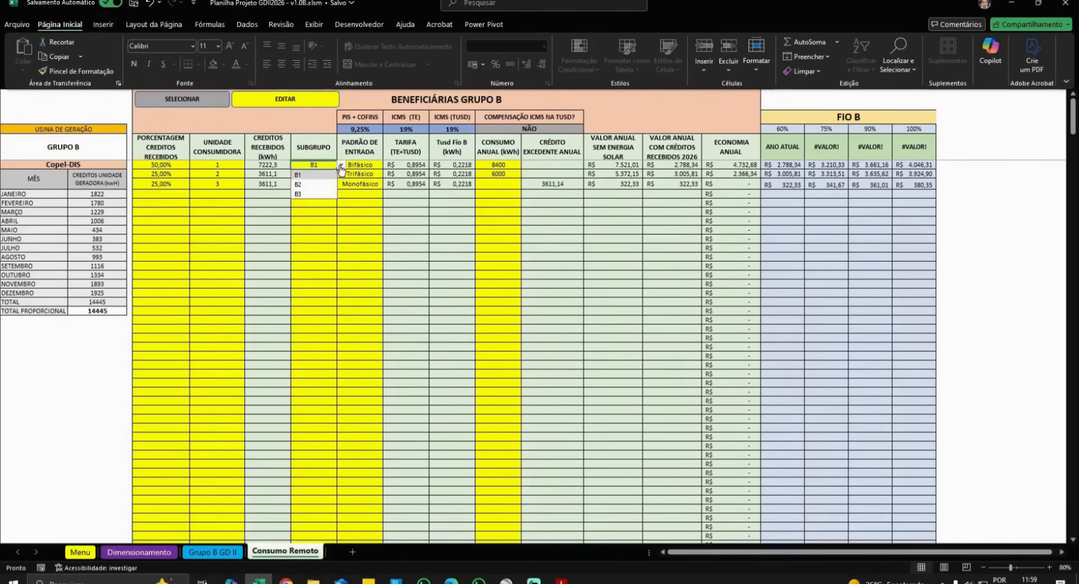
left_click(341, 166)
left_click(341, 166)
left_click(341, 166)
left_click(341, 165)
left_click(341, 166)
left_click(341, 166)
left_click(341, 165)
left_click(341, 166)
left_click(360, 166)
left_click(390, 166)
left_click(390, 166)
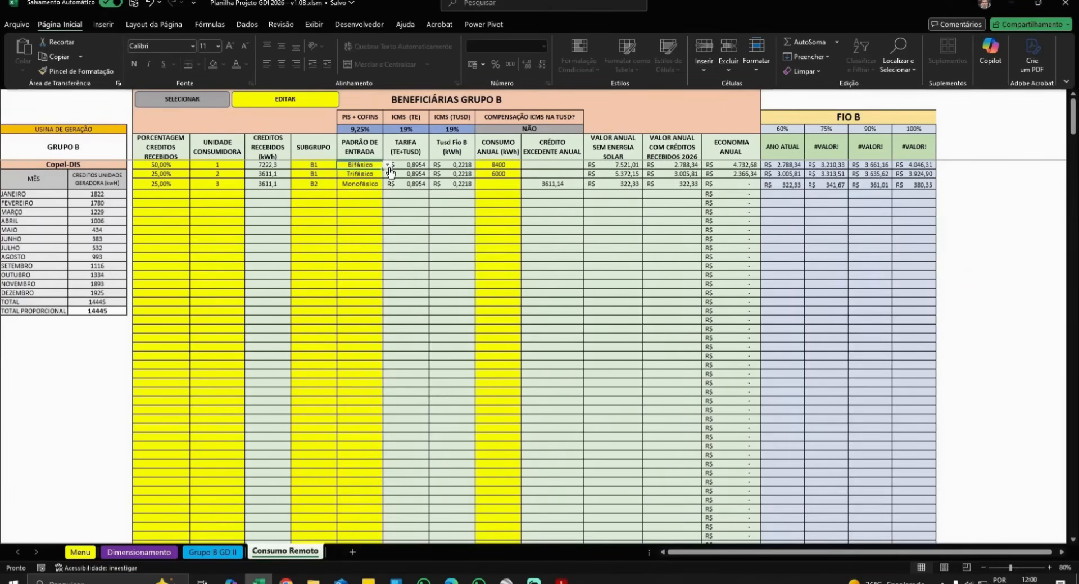
- Enter annual consumption of 10000, 4000 and 3500 kWh for the three beneficiaries
left_click(509, 166)
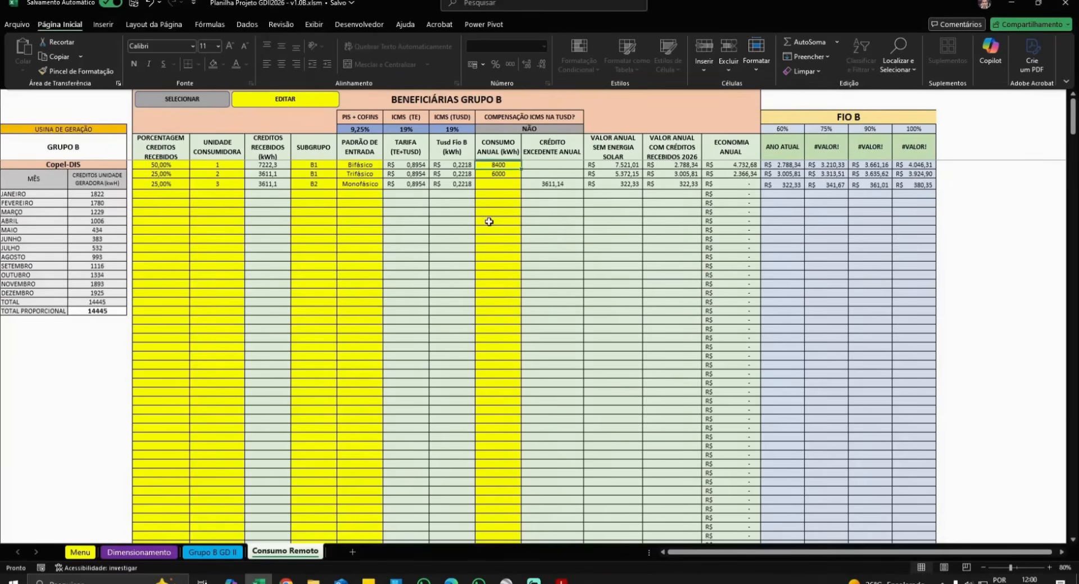
type("120")
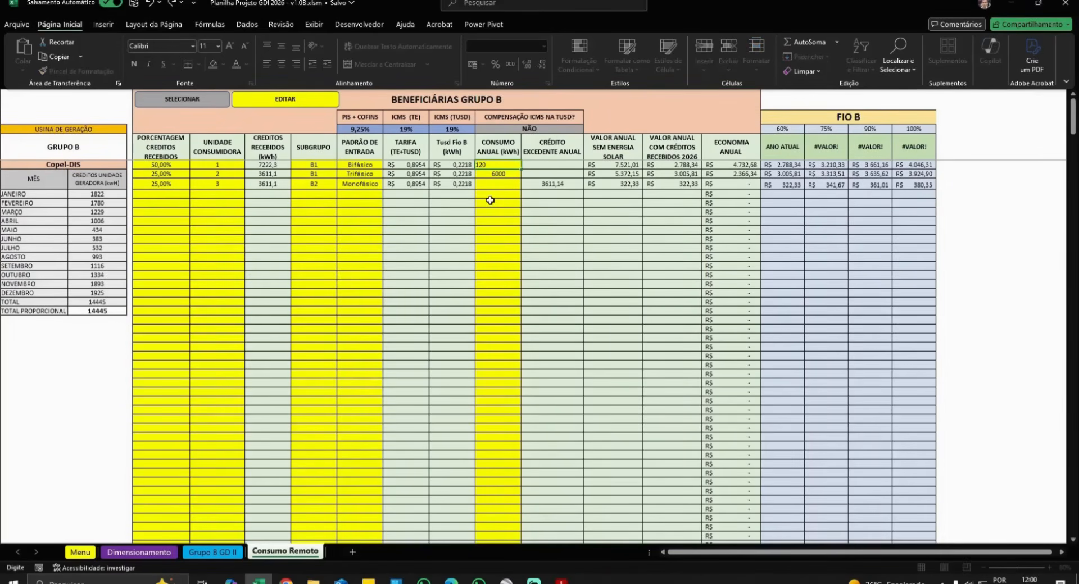
type("00")
key("Return")
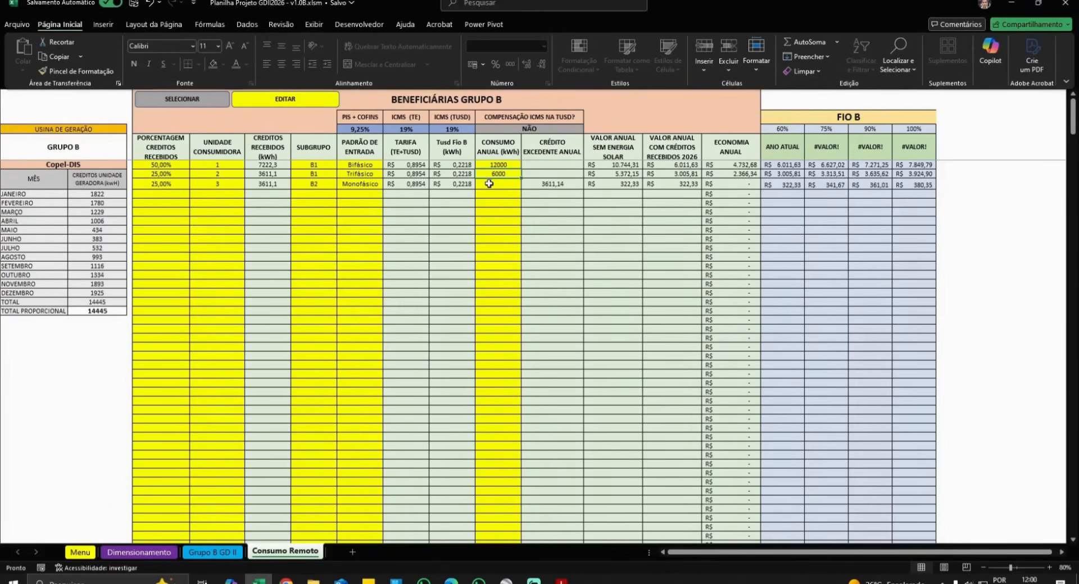
type("400")
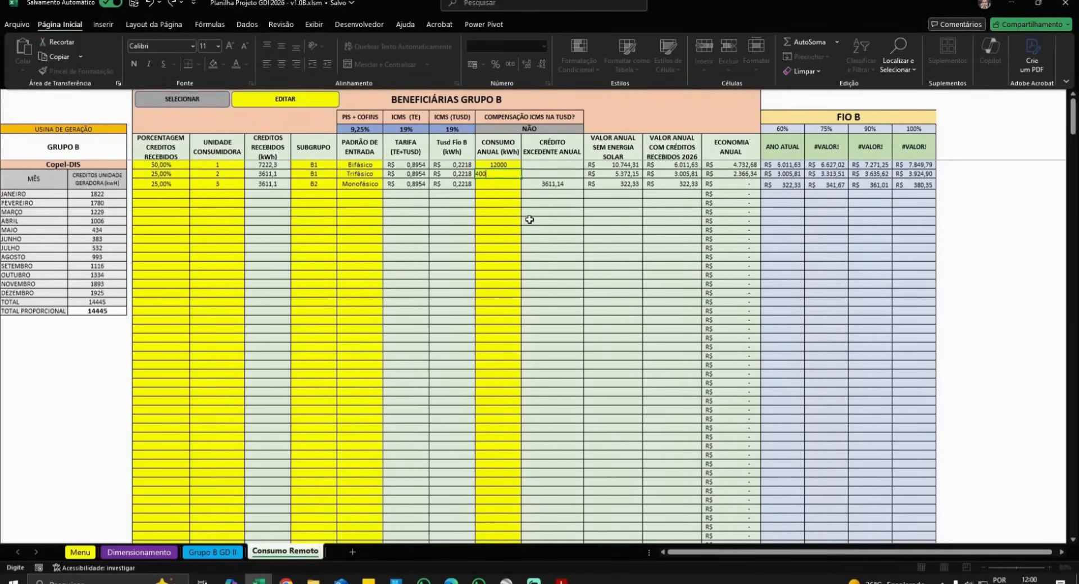
type("0")
key("Return")
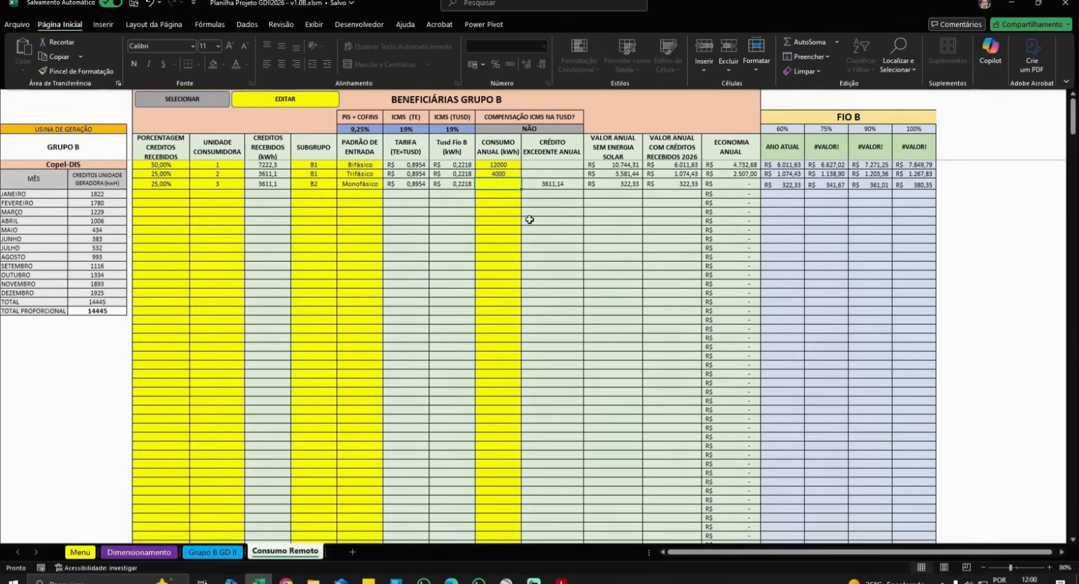
left_click(500, 166)
type("10")
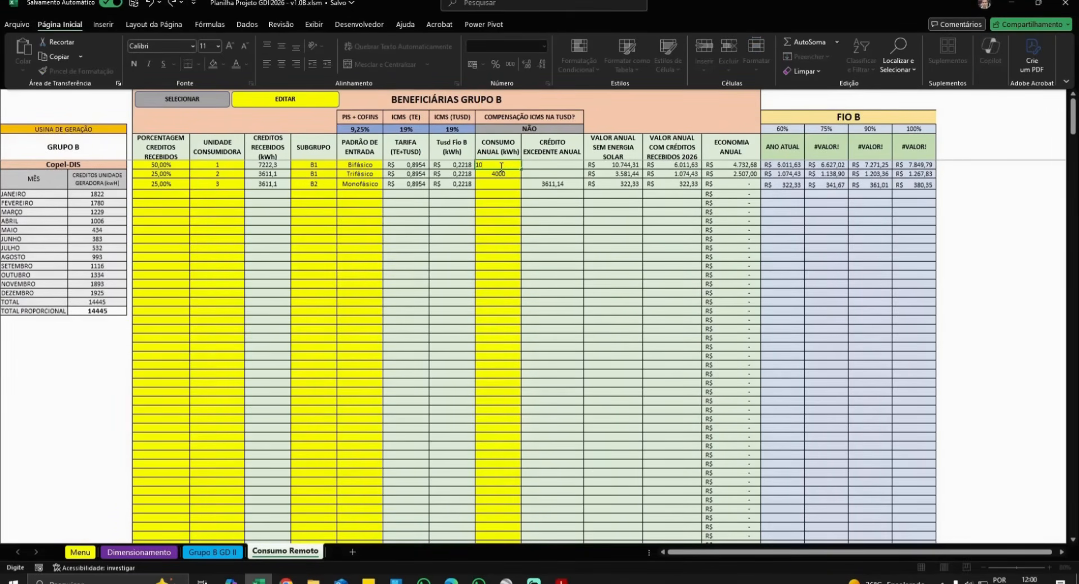
key("Return")
left_click(501, 186)
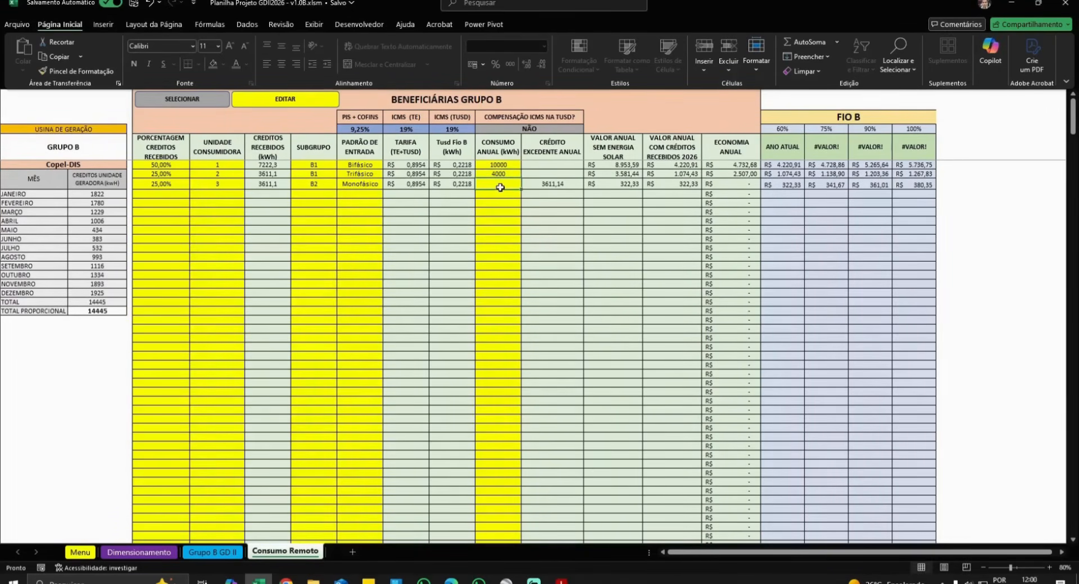
type("3500")
key("Return")
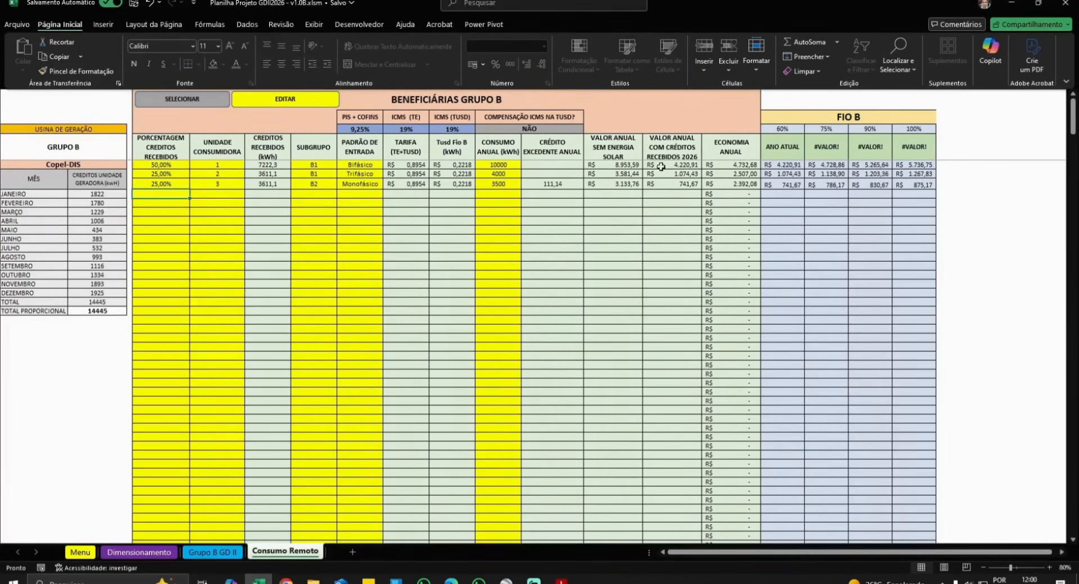
- Undo the accidental cell move and review the three consumer units and their entry types
left_click_drag(167, 194, 162, 347)
key("ctrl+z")
left_click(223, 166)
left_click(226, 174)
left_click(229, 184)
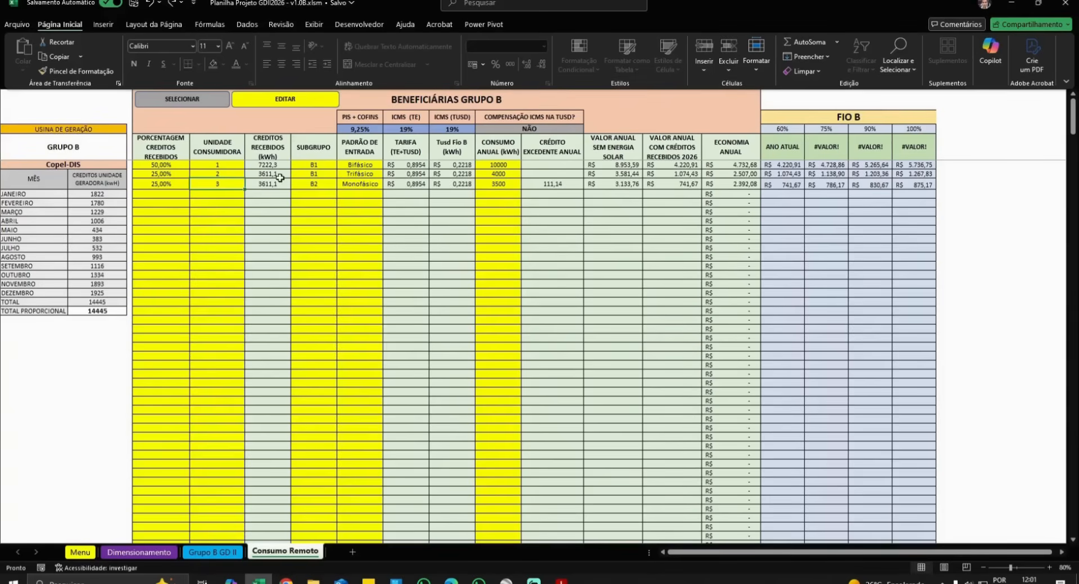
left_click(358, 174)
- Keep COMPENSAÇÃO ICMS on TUSD at NÃO and return to the Grupo B GD II sheet
left_click(528, 129)
left_click(588, 129)
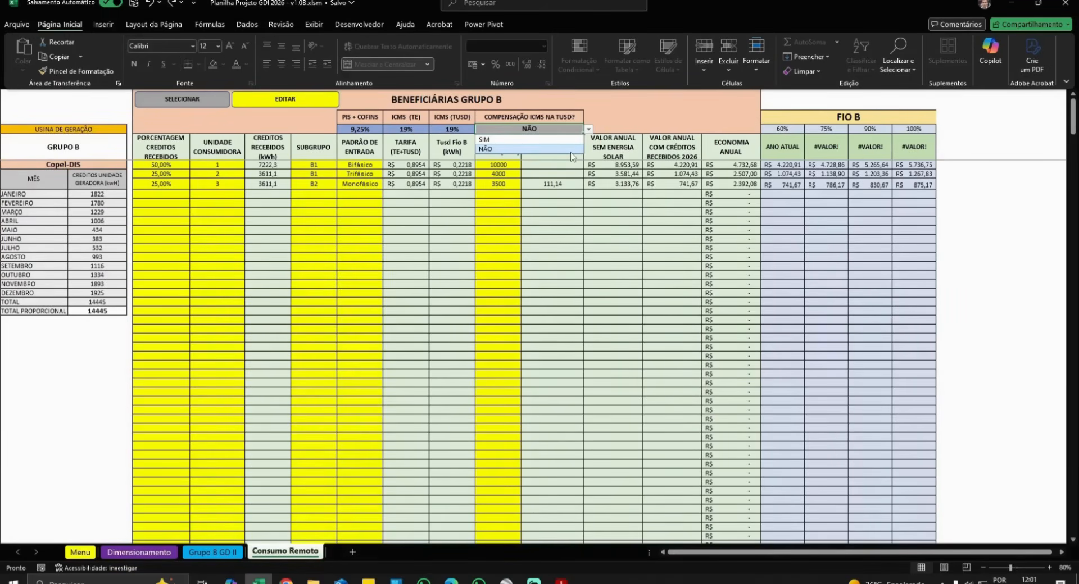
left_click(504, 150)
left_click(200, 554)
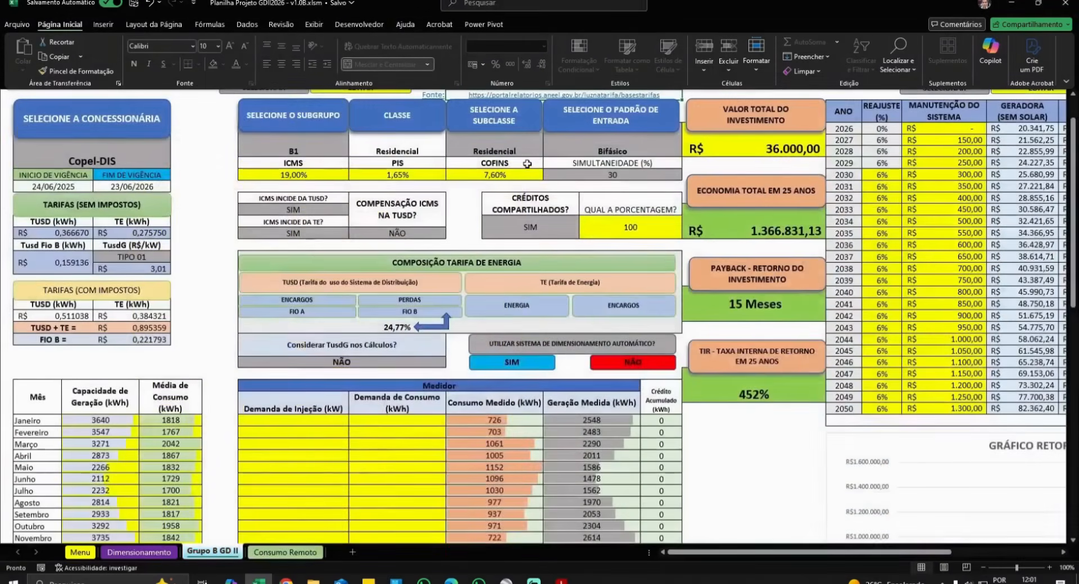
left_click(285, 552)
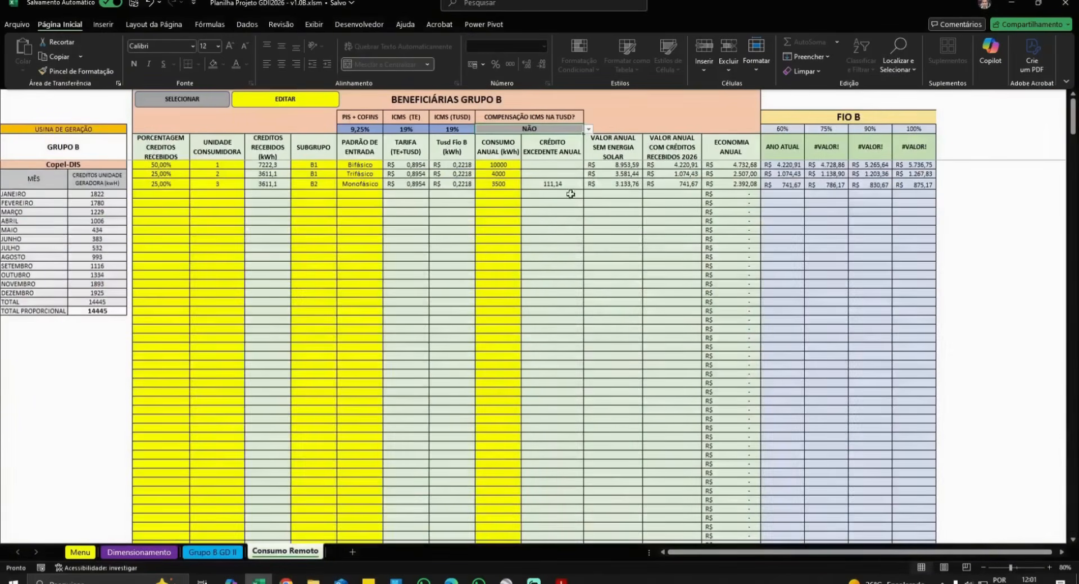
left_click(200, 553)
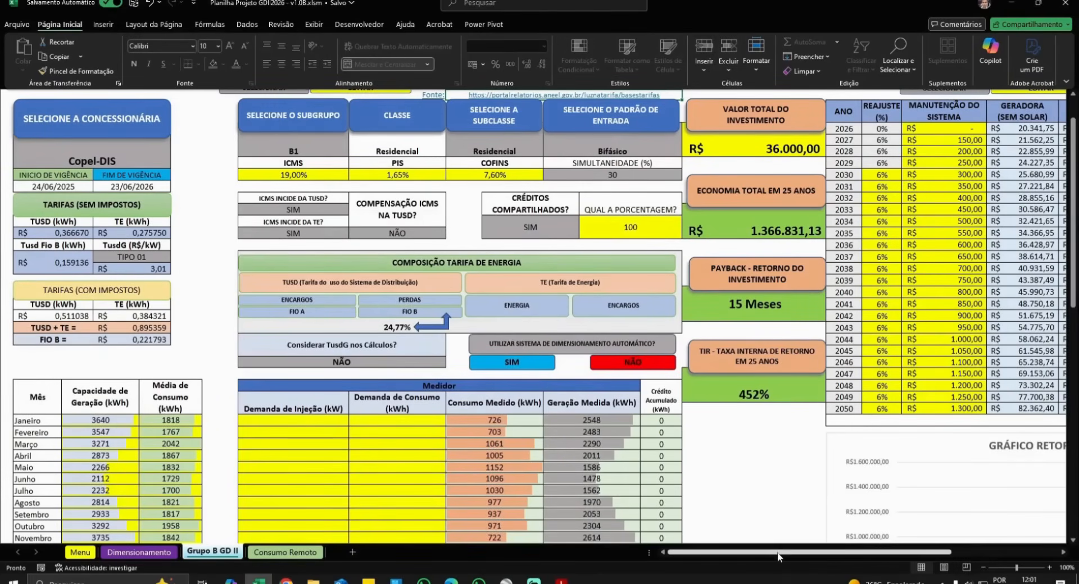
- Enter R$ 56.800,00 as VALOR TOTAL DO INVESTIMENTO after briefly checking Dimensionamento
mouse_move(779, 554)
left_mouse_down()
mouse_move(857, 559)
mouse_move(785, 558)
left_mouse_up()
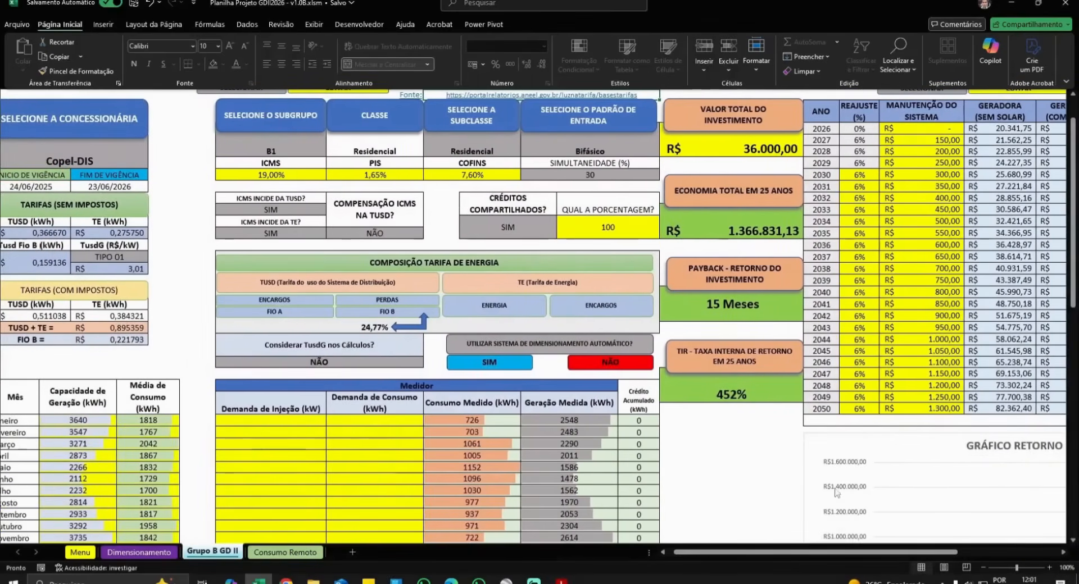
left_click(765, 140)
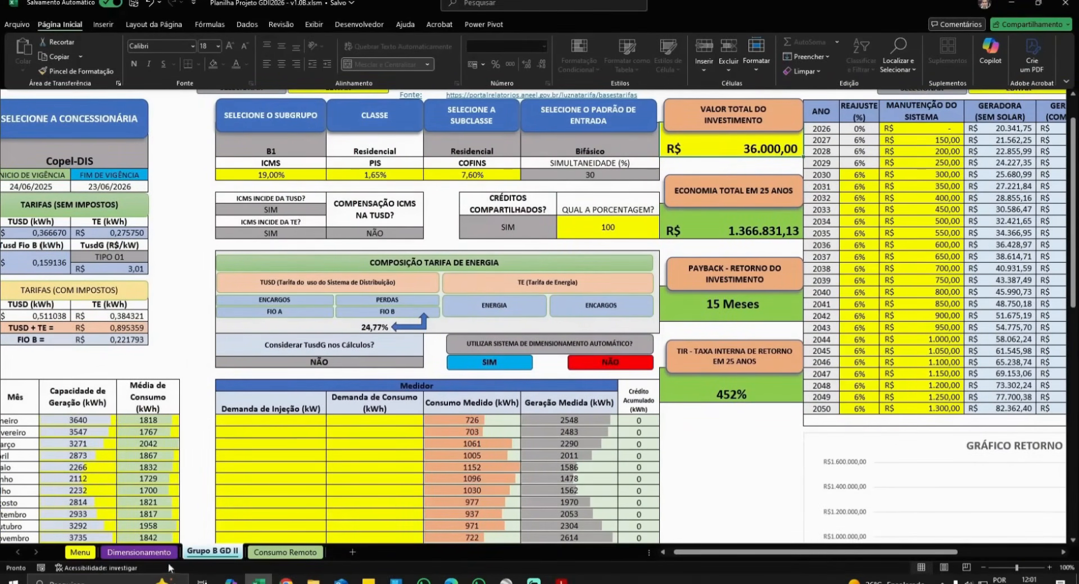
left_click(150, 555)
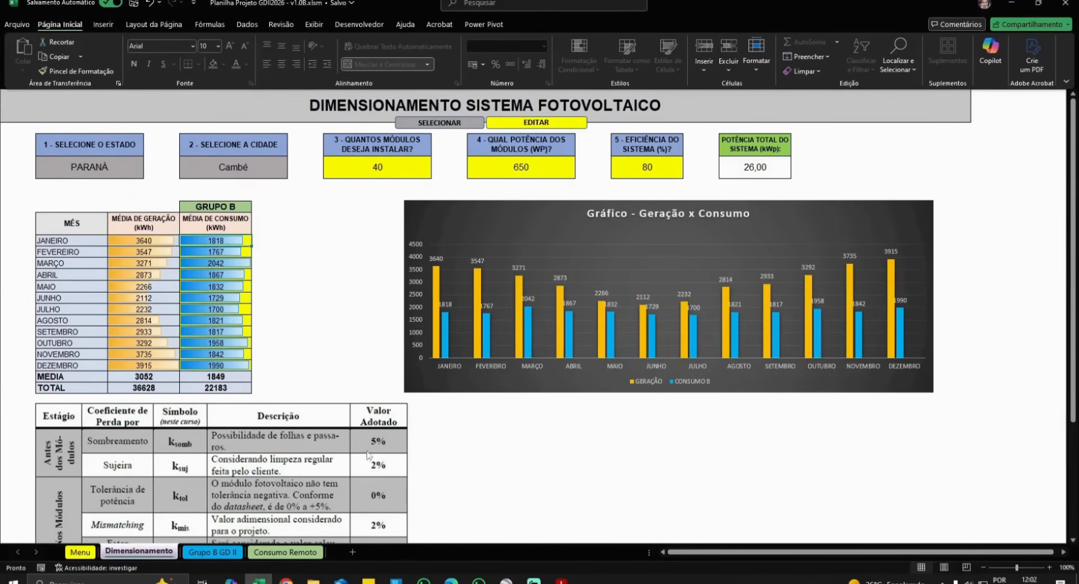
left_click(213, 553)
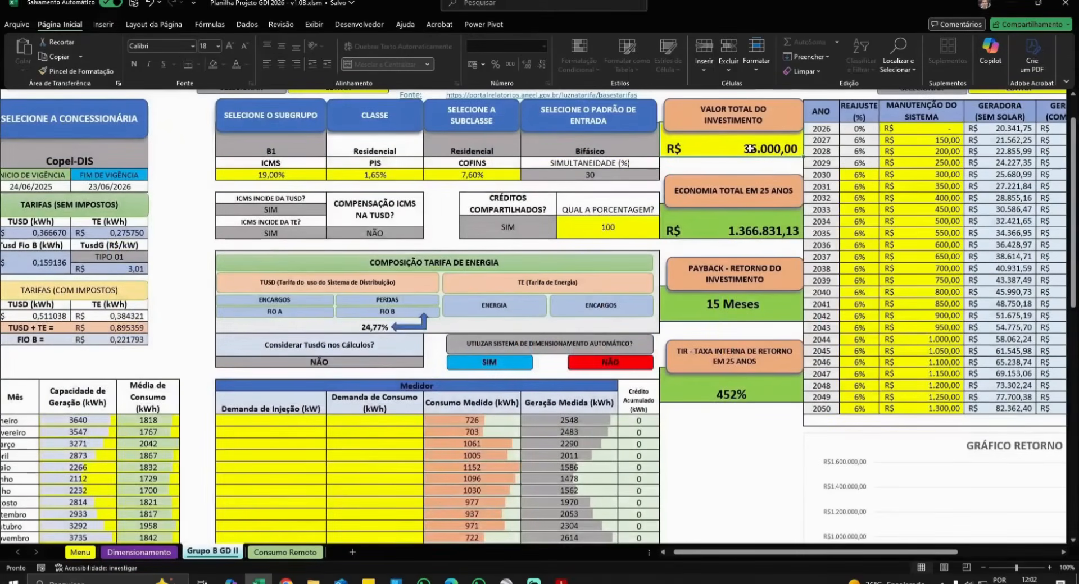
type("56.800")
key("Return")
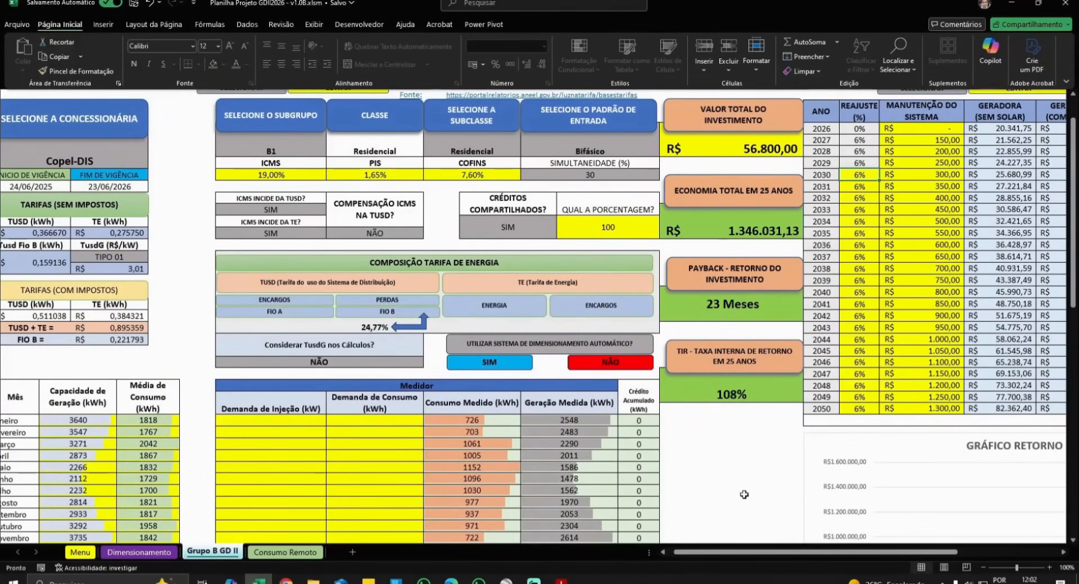
left_click_drag(761, 553, 830, 558)
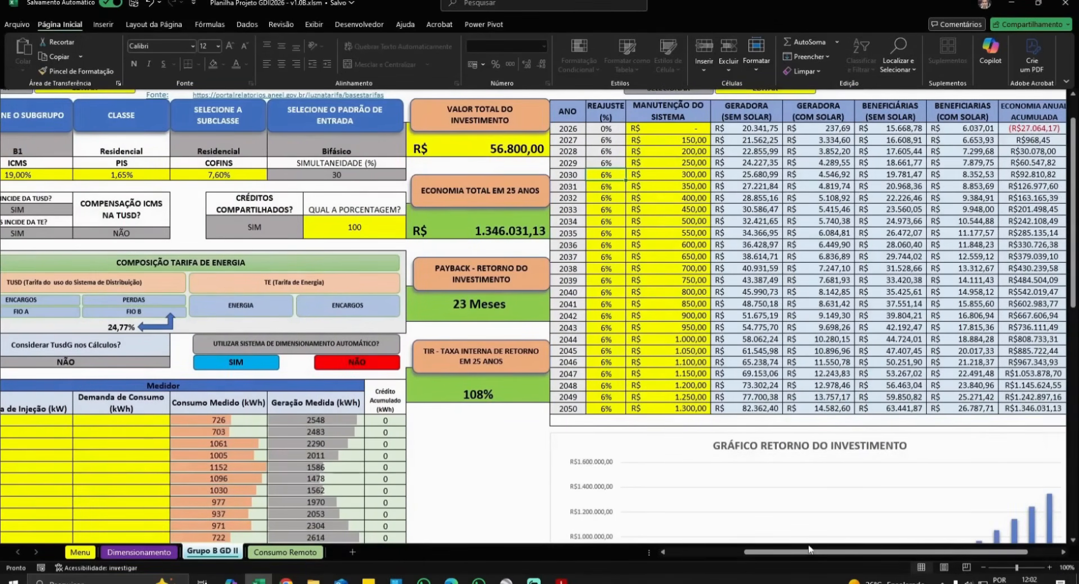
- Scroll through the 25-year returns table and GRÁFICO RETORNO DO INVESTIMENTO, then switch to Consumo Remoto
scroll(944, 294, "right", 3)
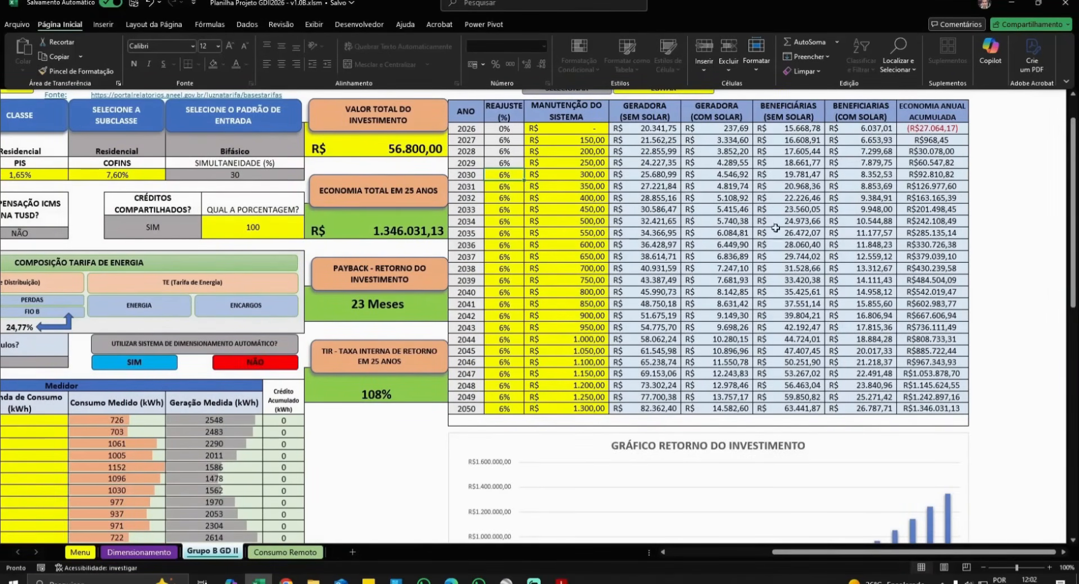
scroll(808, 153, "up", 1)
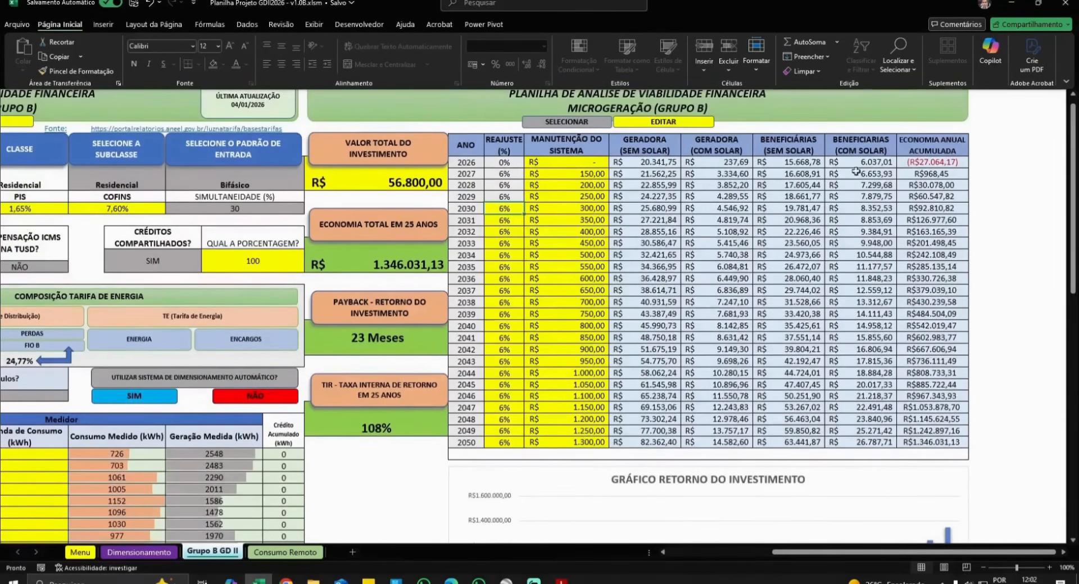
scroll(768, 294, "down", 8)
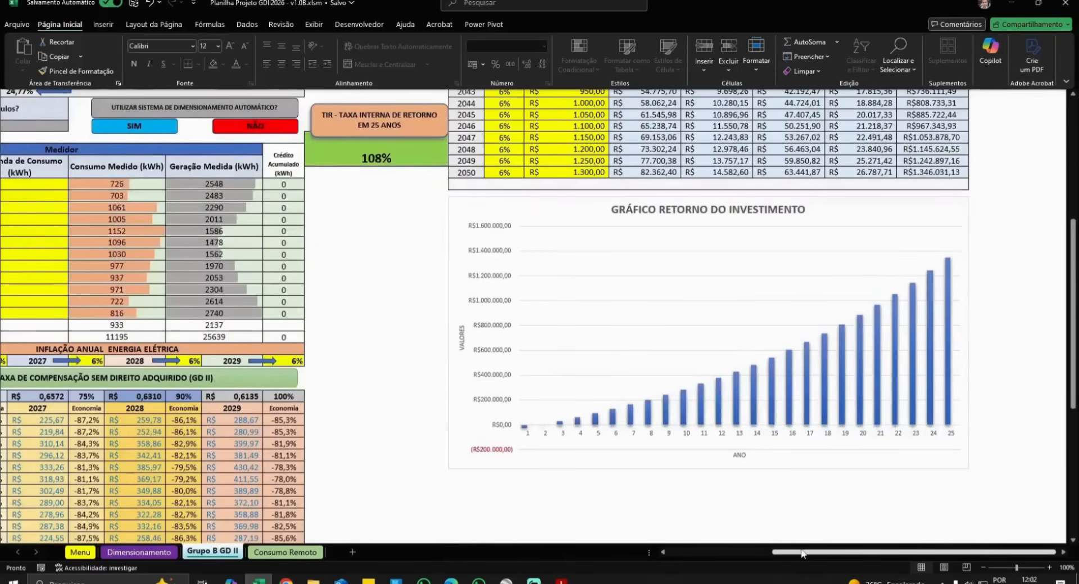
left_click_drag(803, 555, 676, 556)
scroll(264, 378, "down", 3)
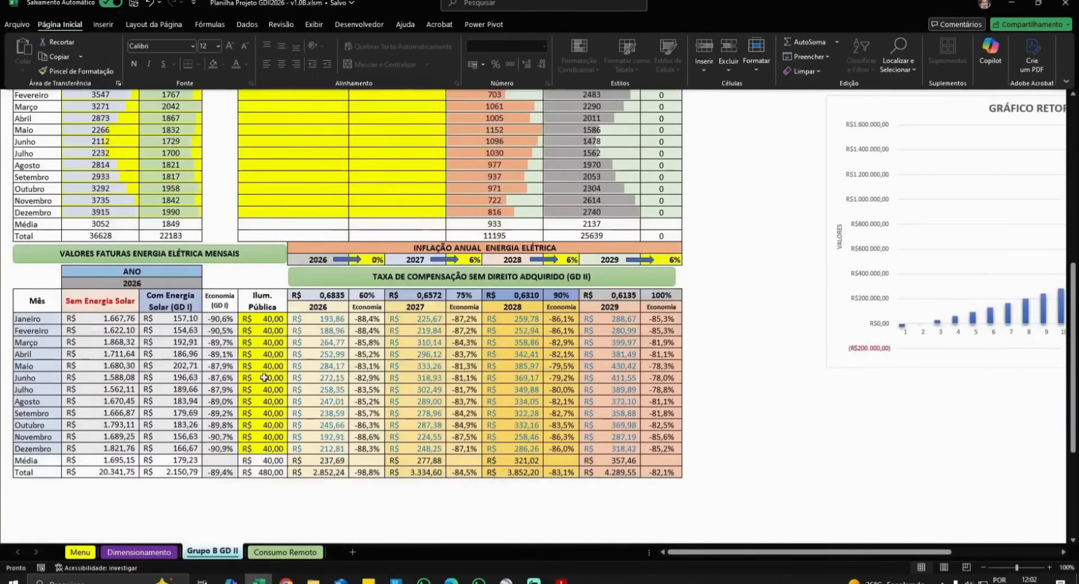
scroll(498, 353, "up", 10)
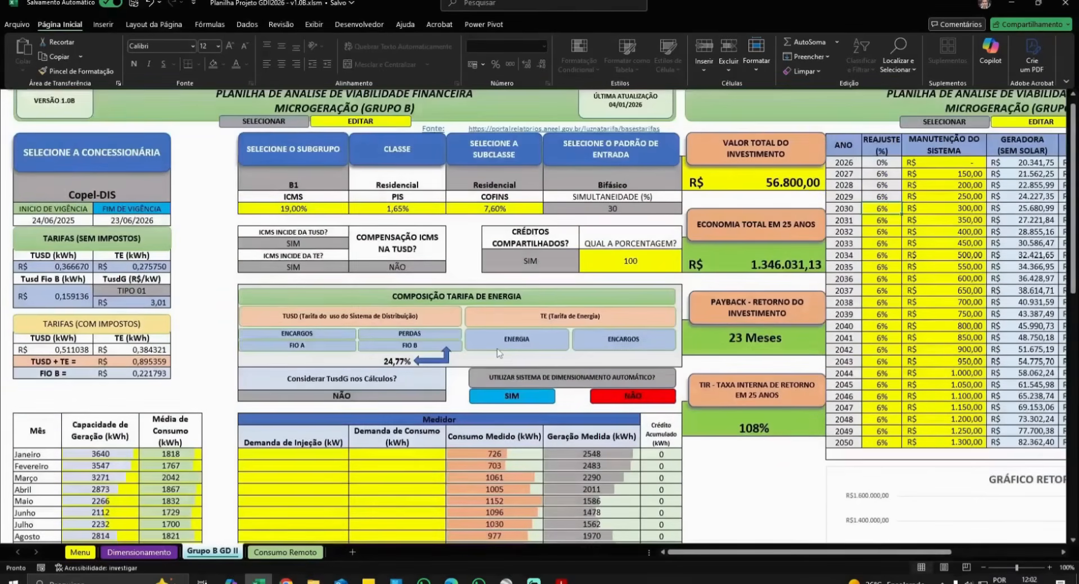
scroll(498, 353, "up", 1)
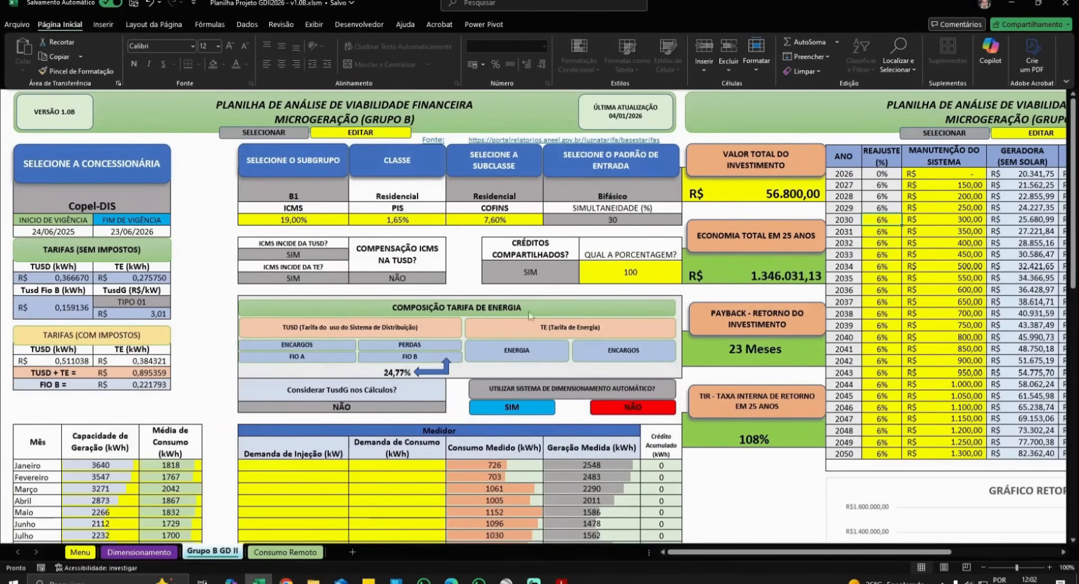
left_click(285, 553)
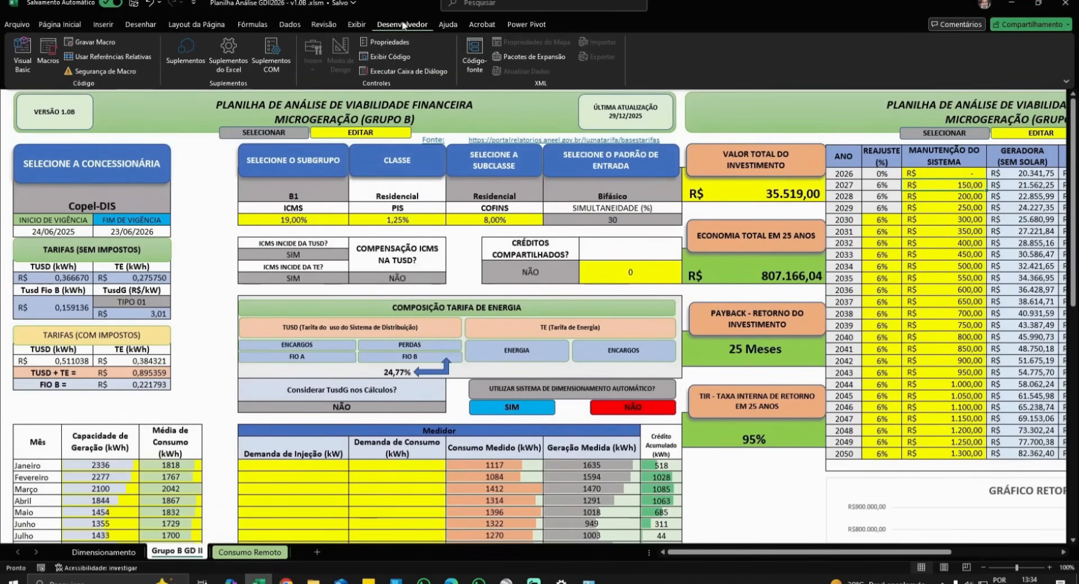
- Review the Trust Center macro settings under Developer > Macro Security and confirm with OK
left_click(105, 72)
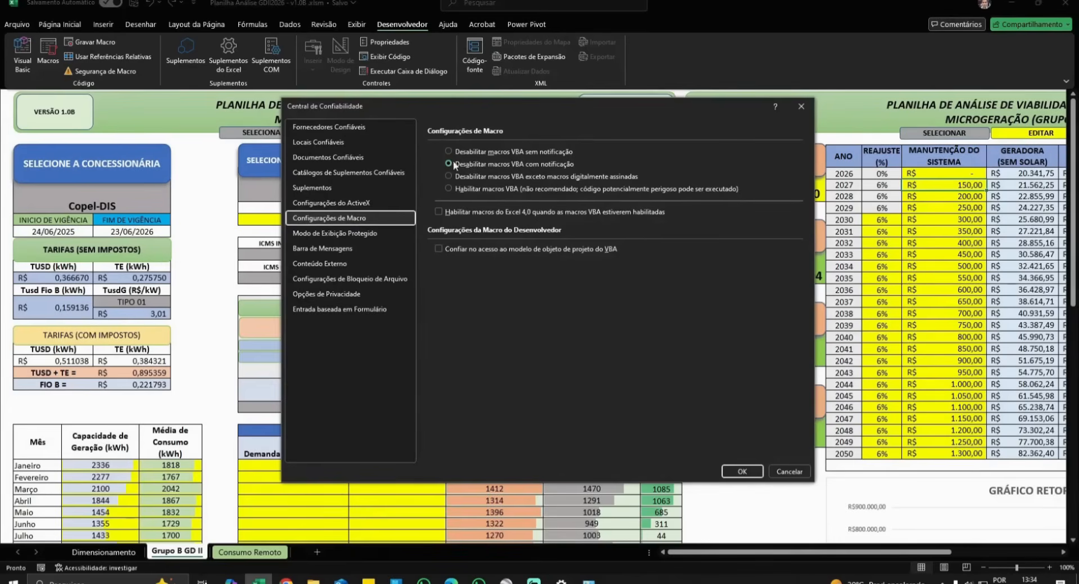
left_click(741, 473)
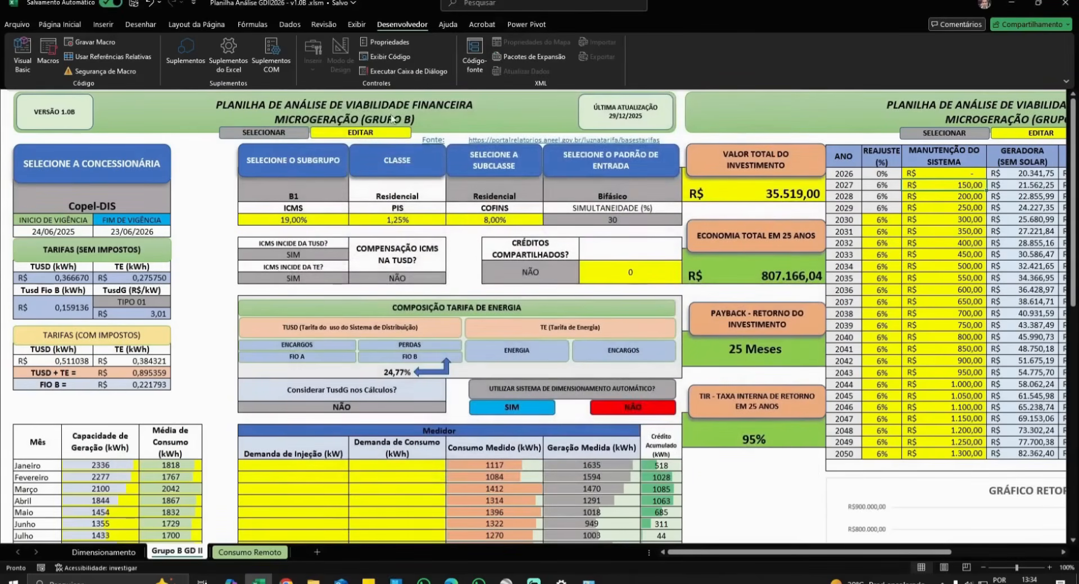